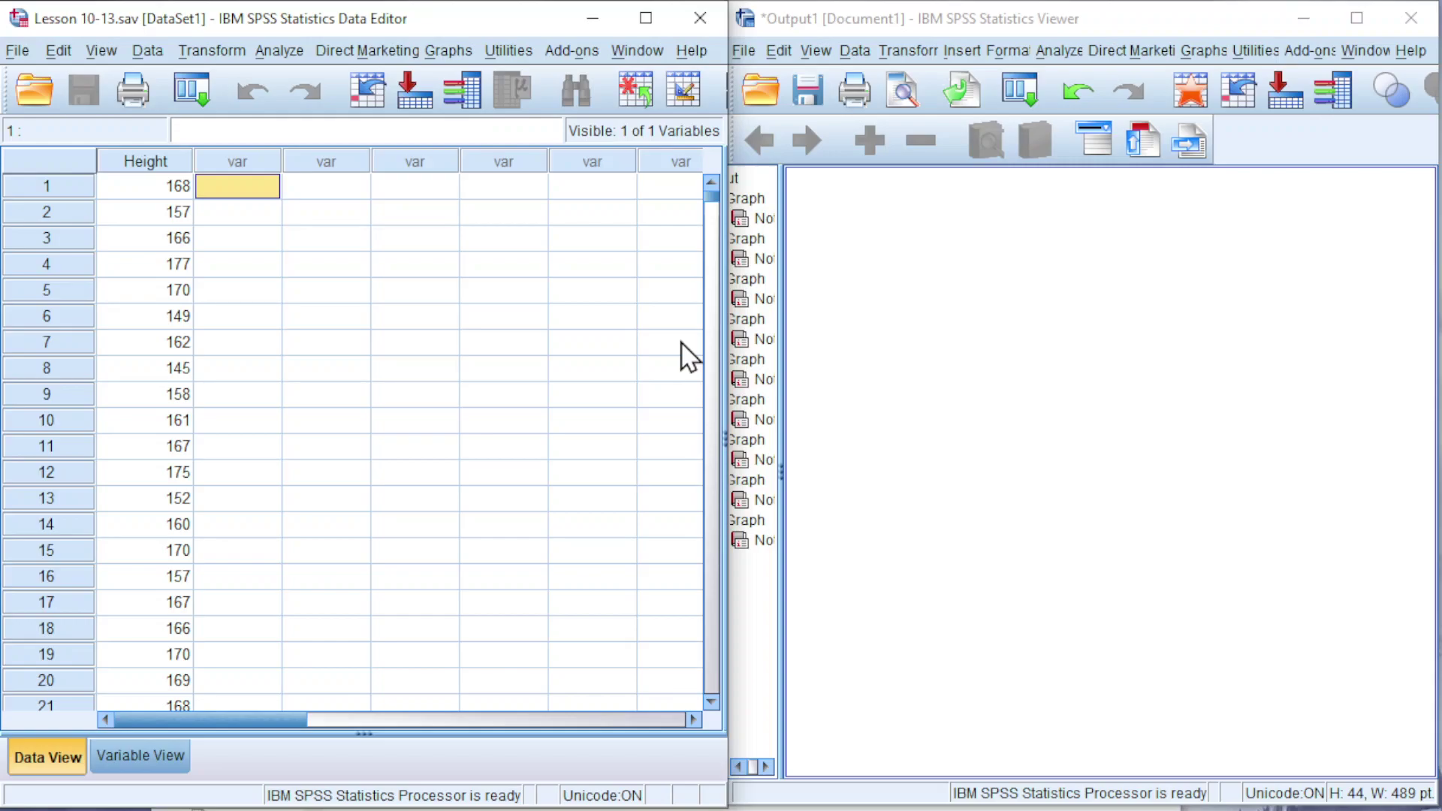
Create a frequency histogram of Height (cm) from Legacy Dialogs > Histogram
left_click(449, 52)
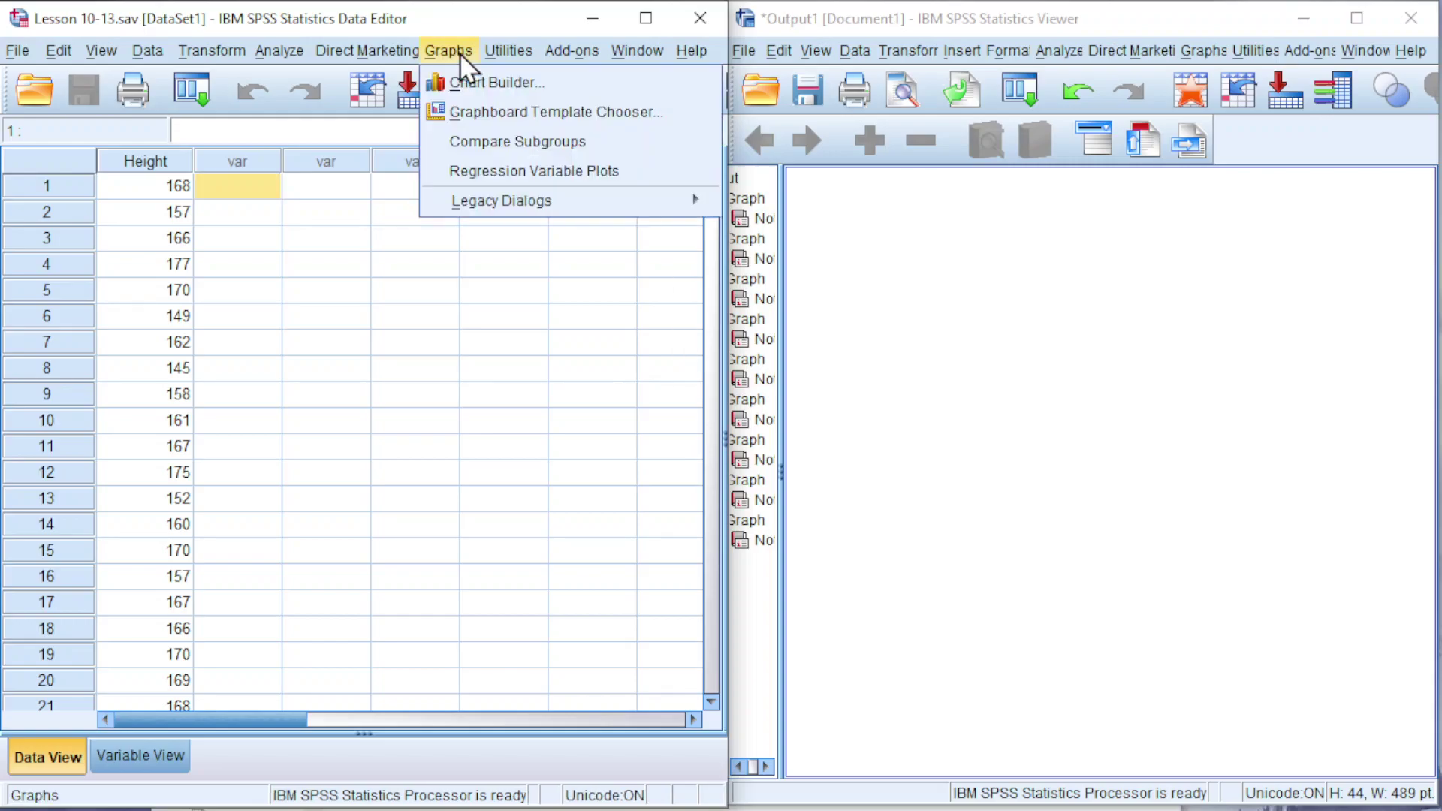
mouse_move(516, 214)
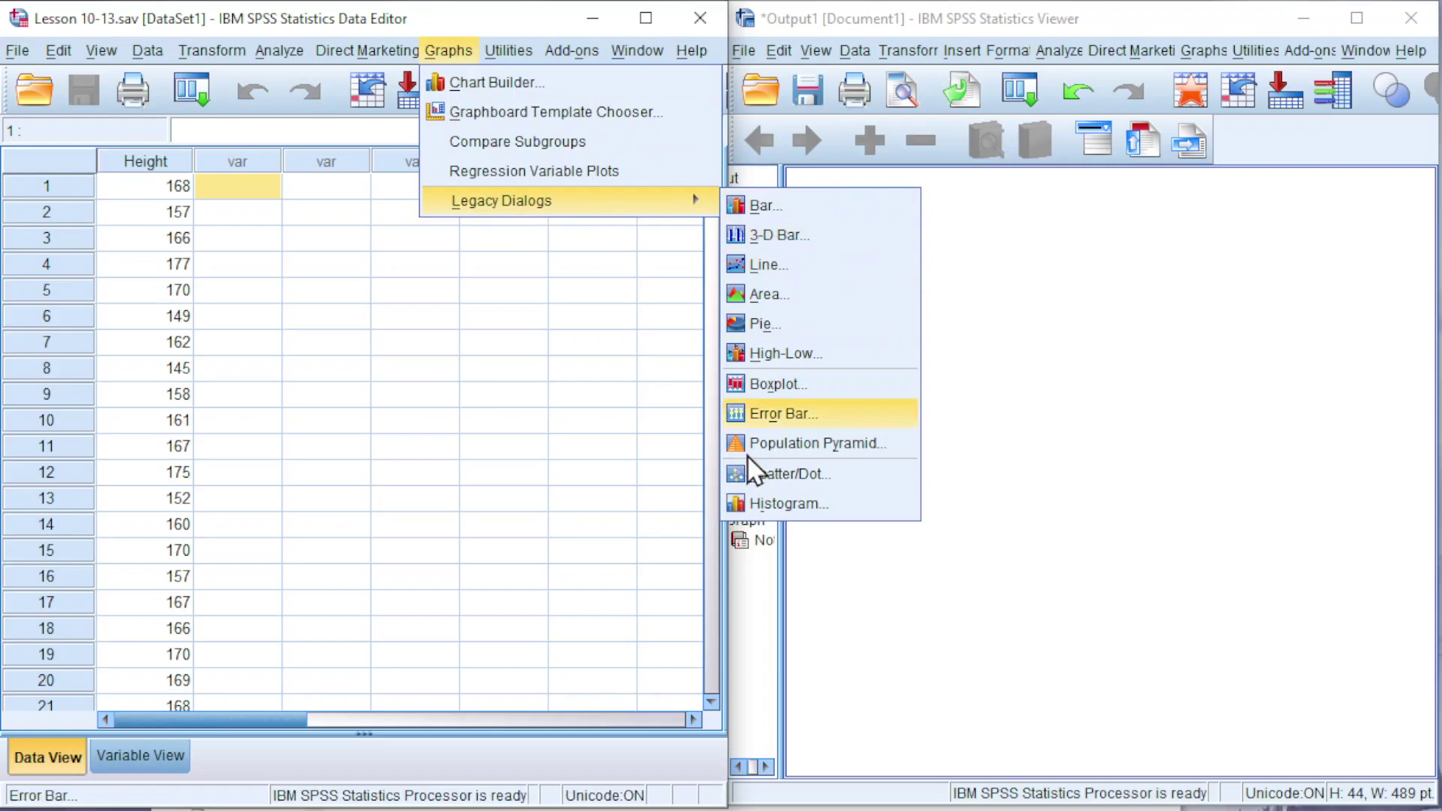
left_click(745, 505)
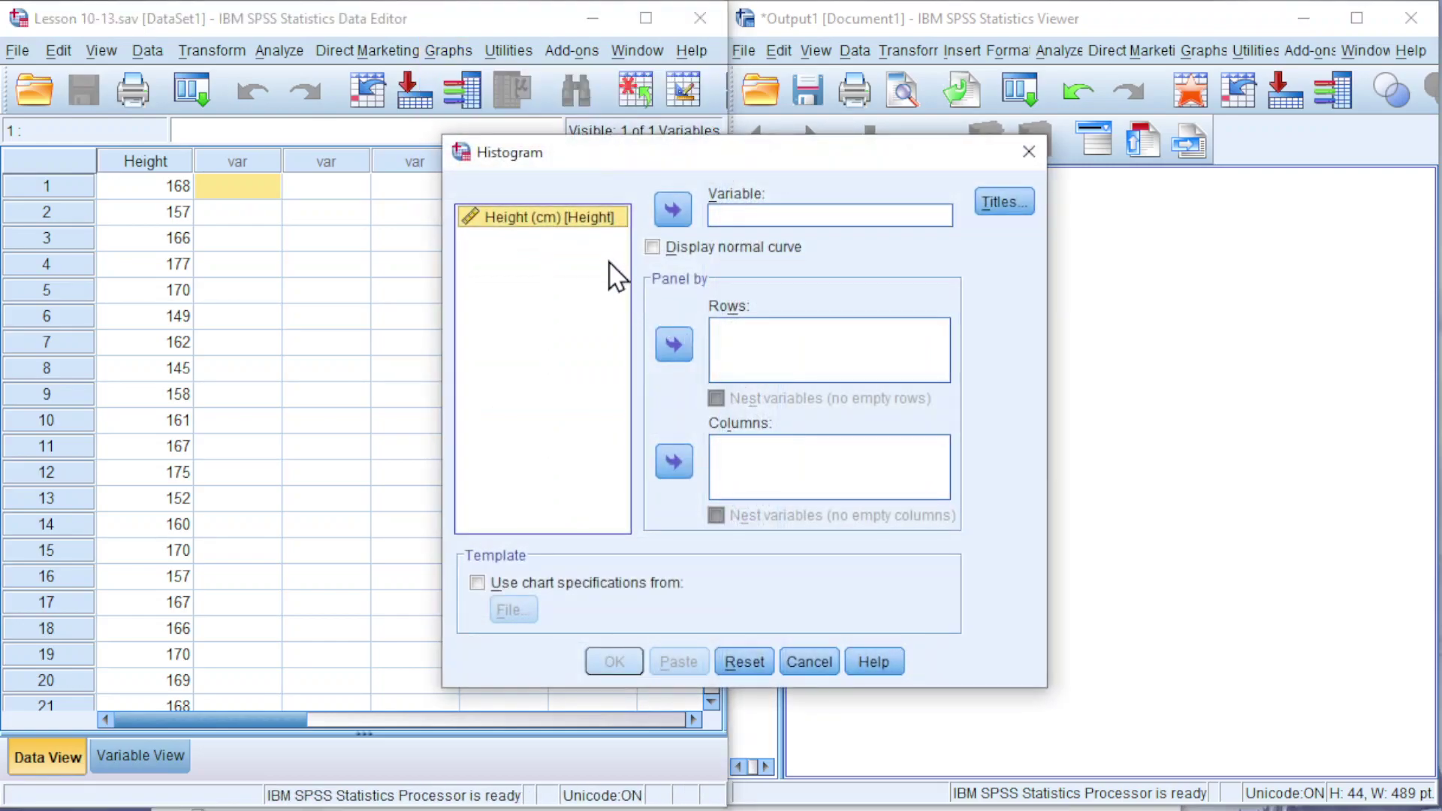
left_click(672, 210)
left_click(627, 669)
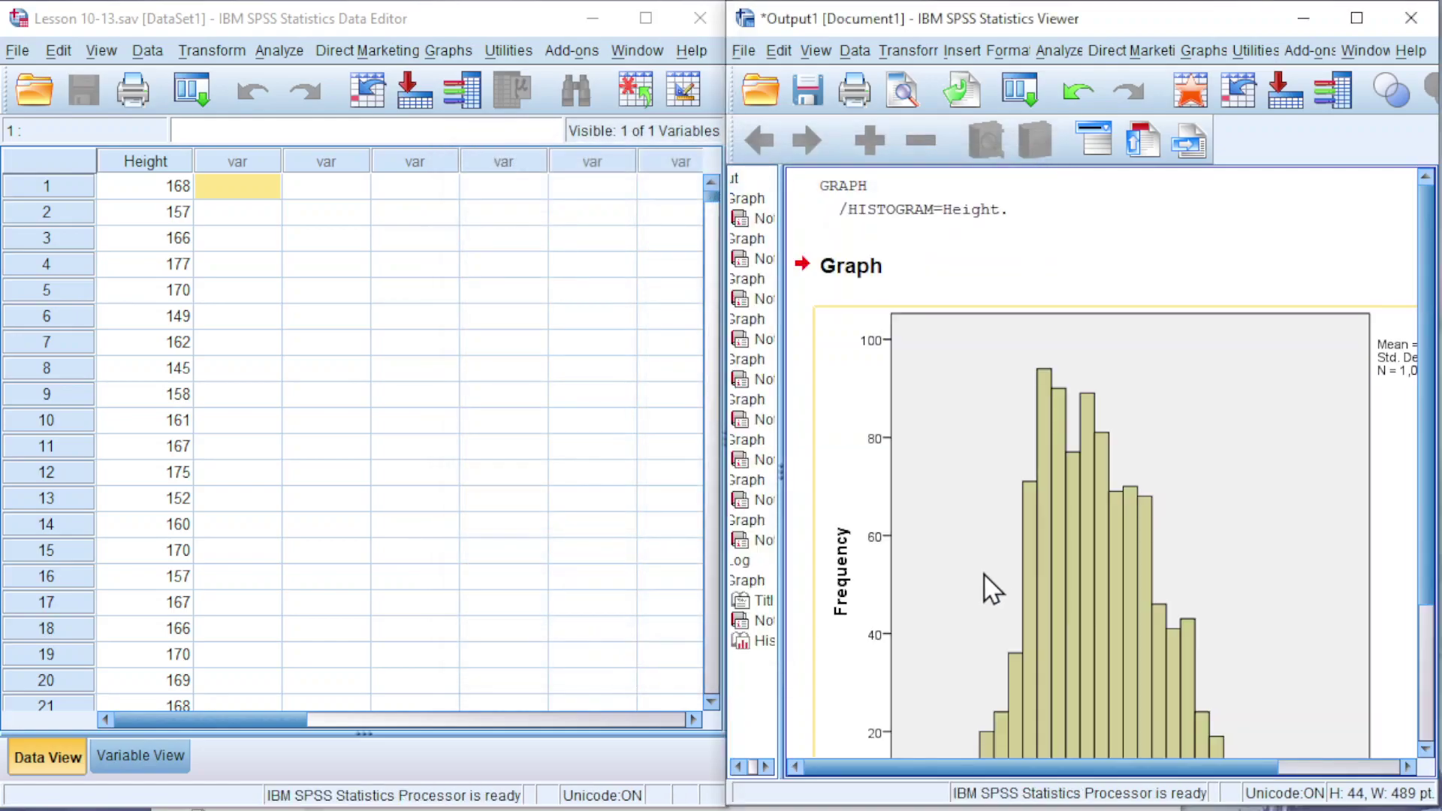
scroll(982, 586, "down", 3)
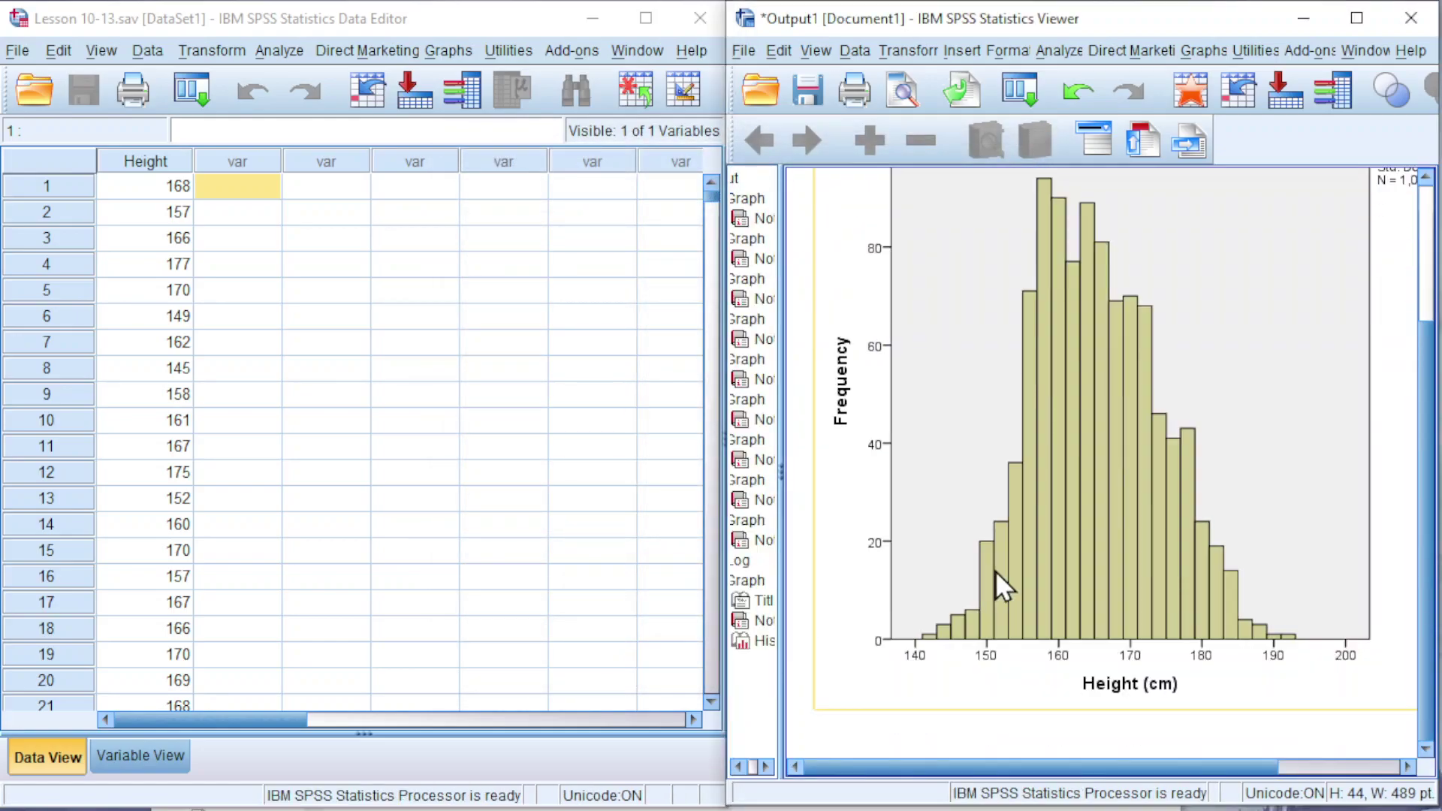
In the Chart Editor, rebin the histogram bars to a custom interval width of 5
double_click(1126, 469)
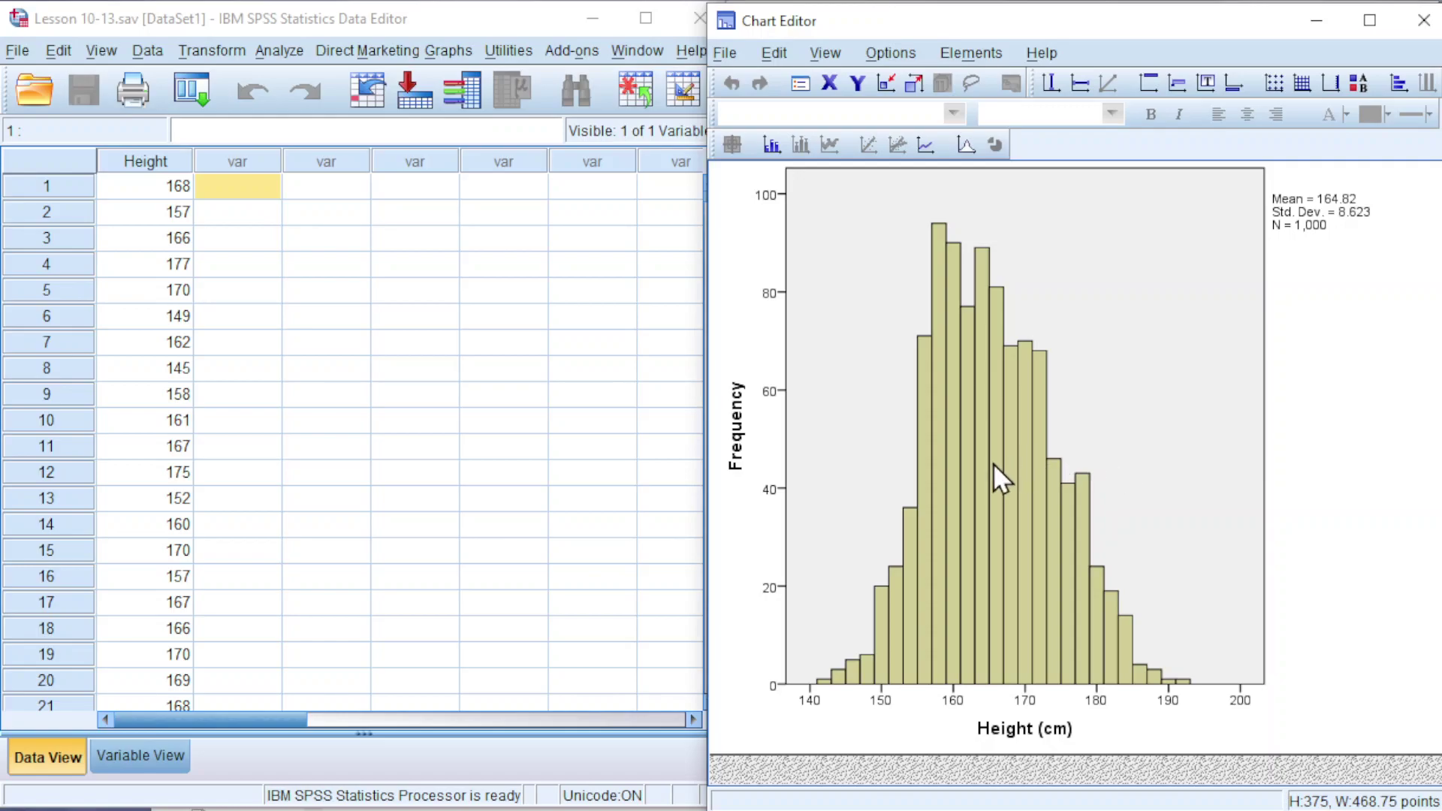
double_click(986, 466)
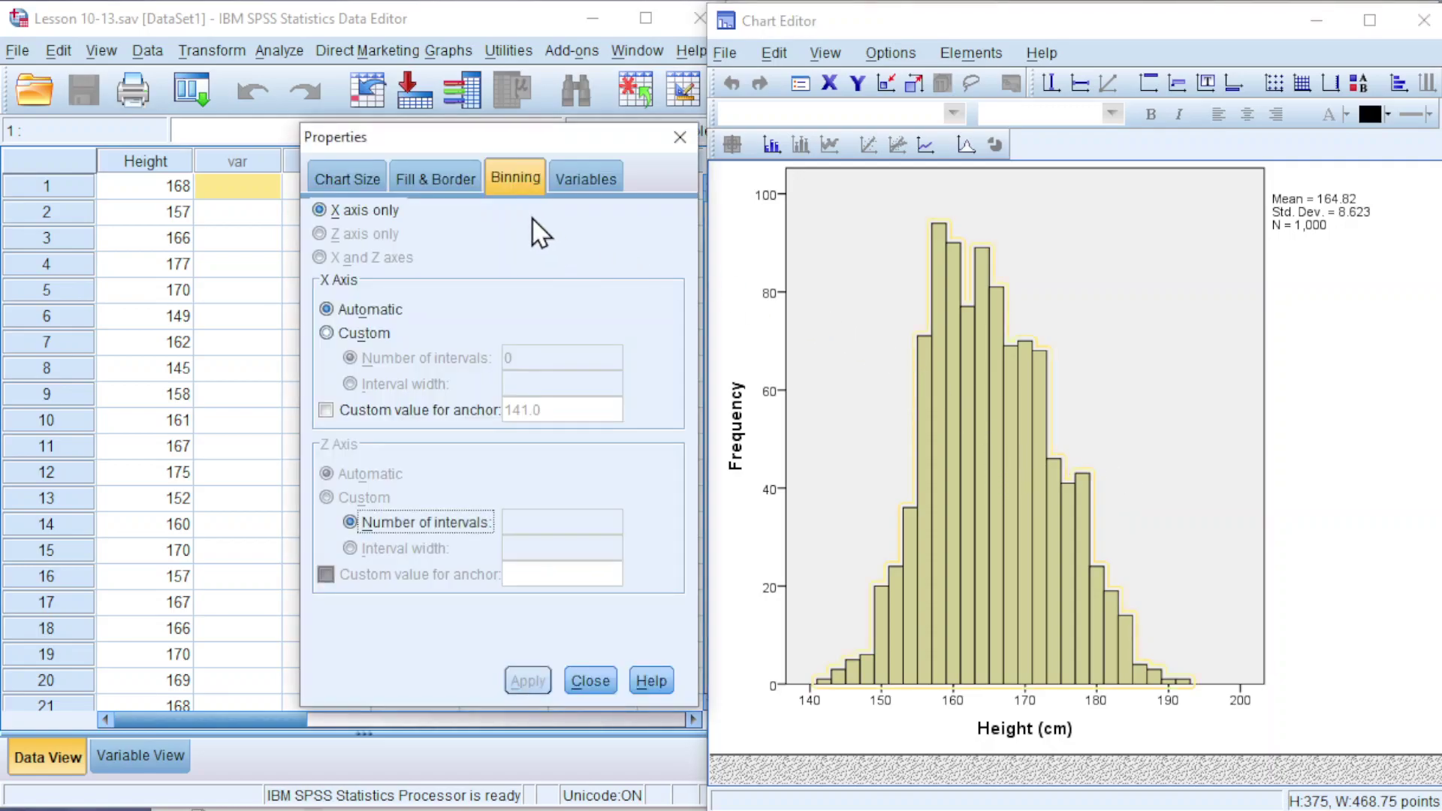
left_click(335, 338)
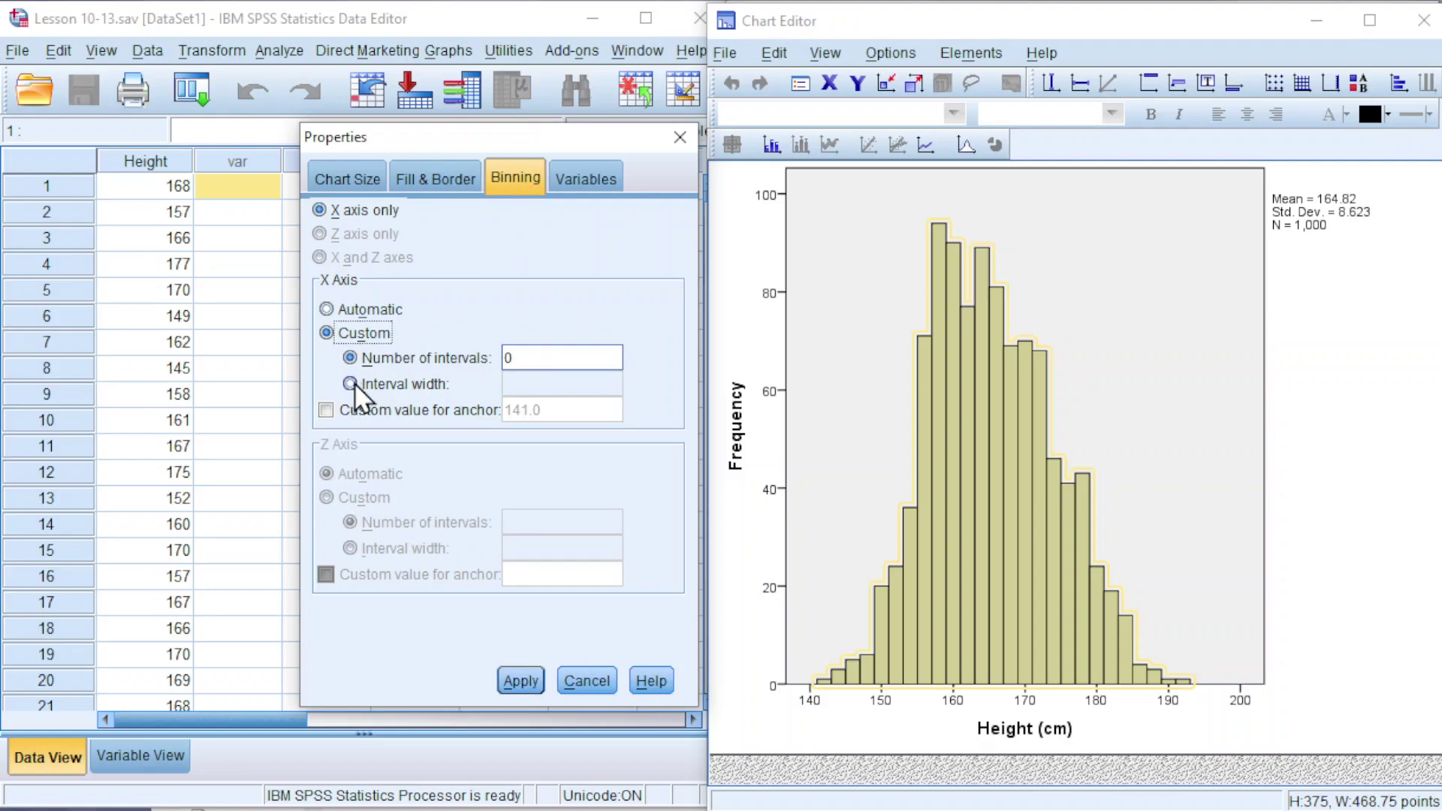
left_click(350, 384)
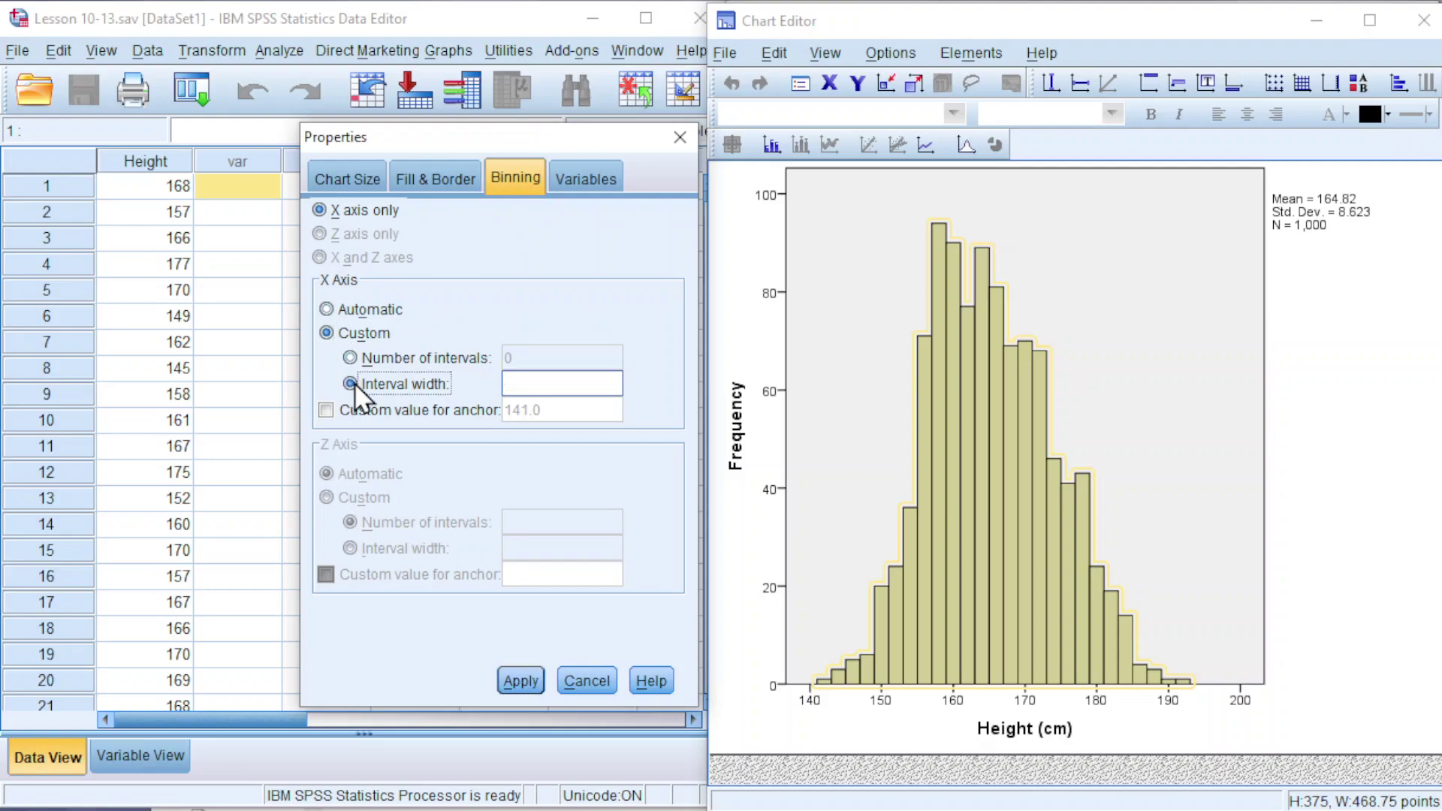
left_click(552, 381)
type("5")
left_click(518, 680)
Show count data labels on the bars with text size 12, then close Properties
left_click(774, 146)
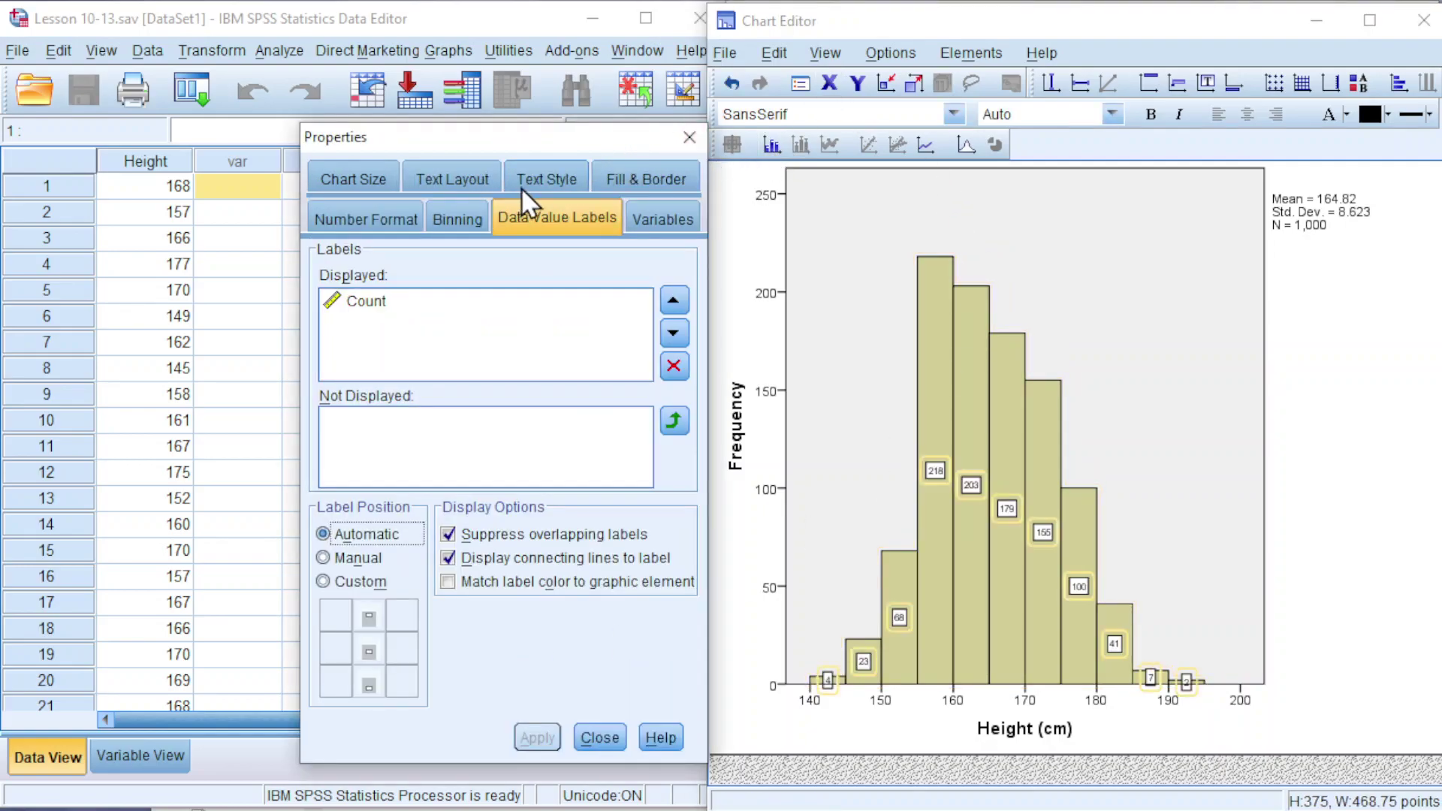
left_click(529, 182)
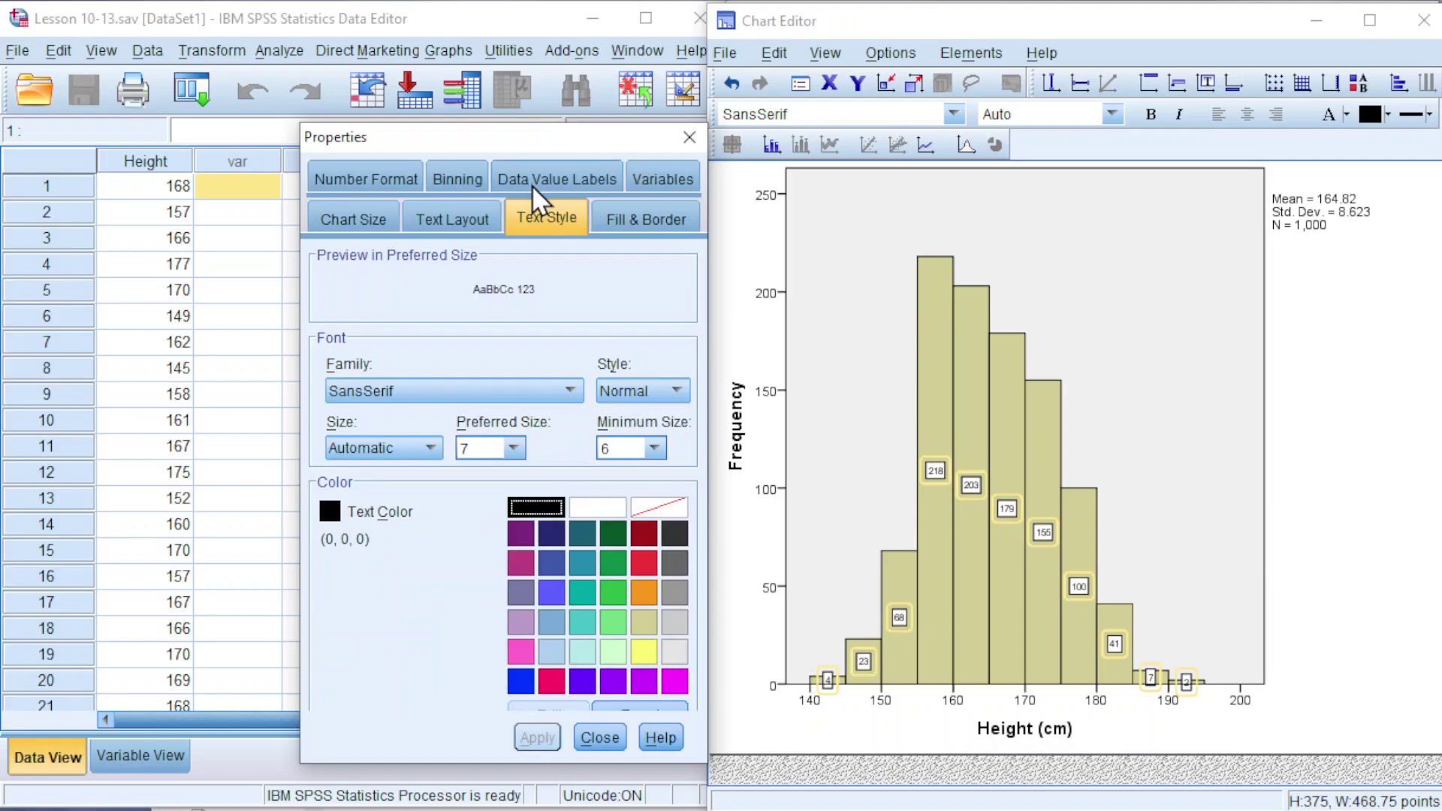
left_click(514, 449)
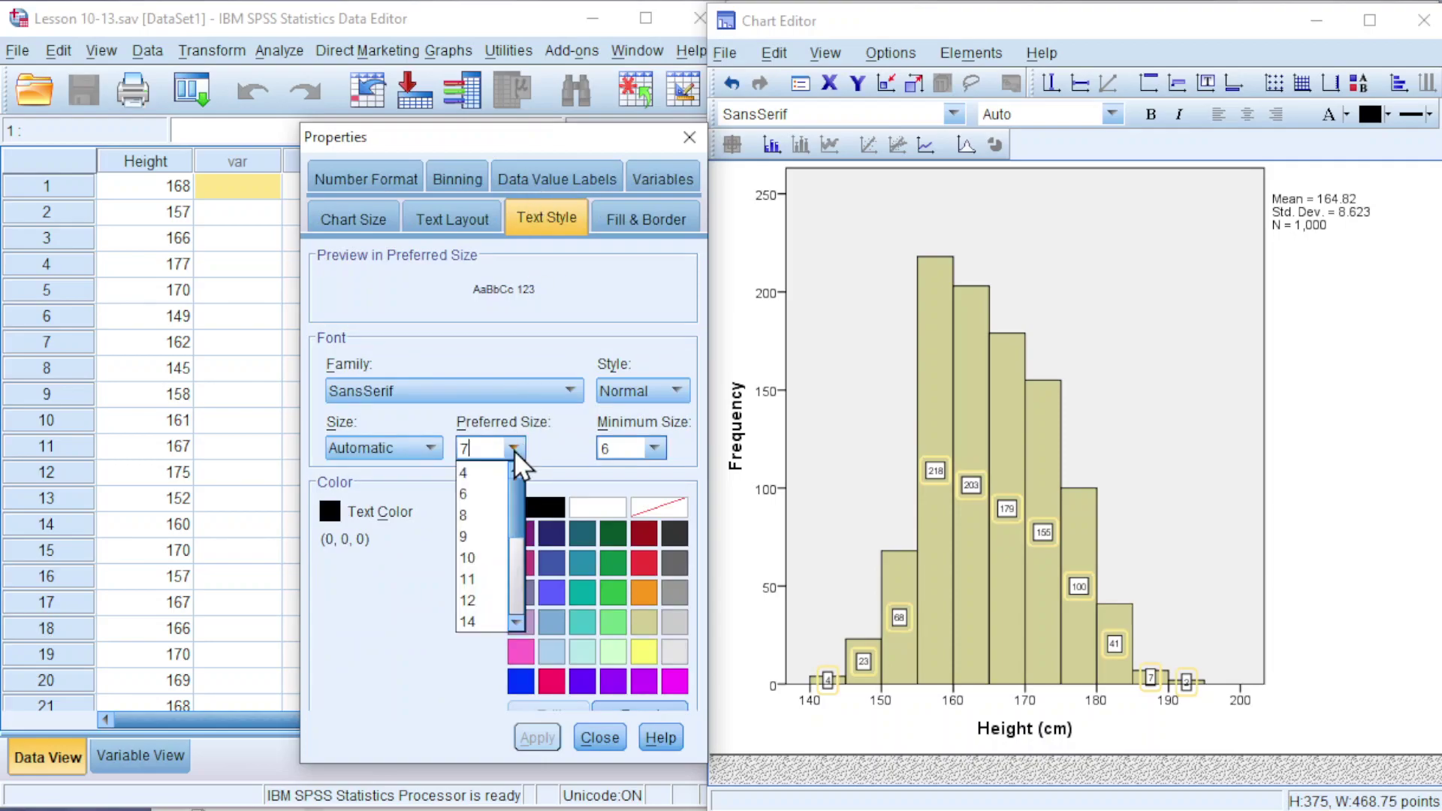
left_click(478, 602)
left_click(529, 737)
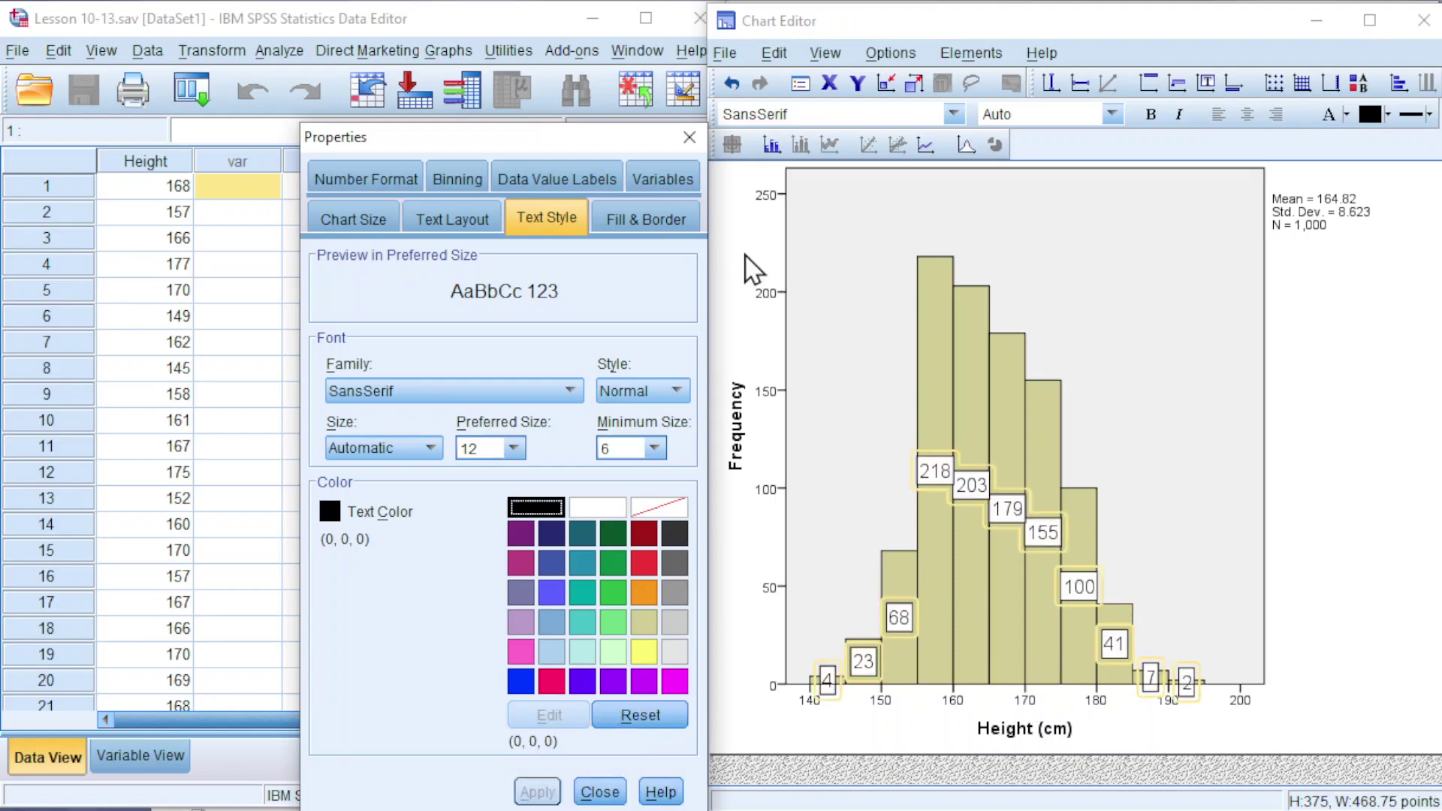
left_click(683, 140)
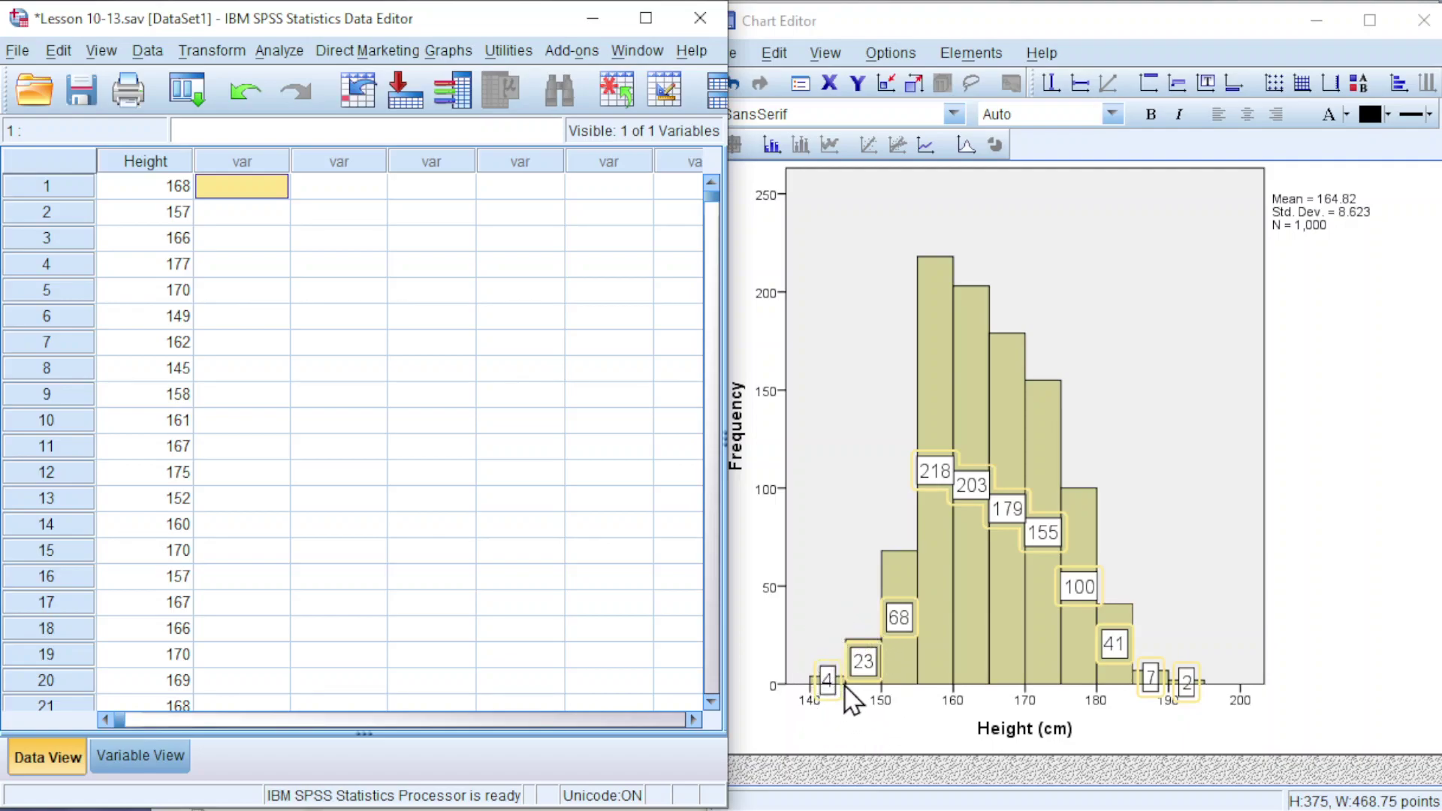
Enter boundaries 140 and 149.9999 in VAR00008 with frequency 27 in VAR00009
left_click(334, 188)
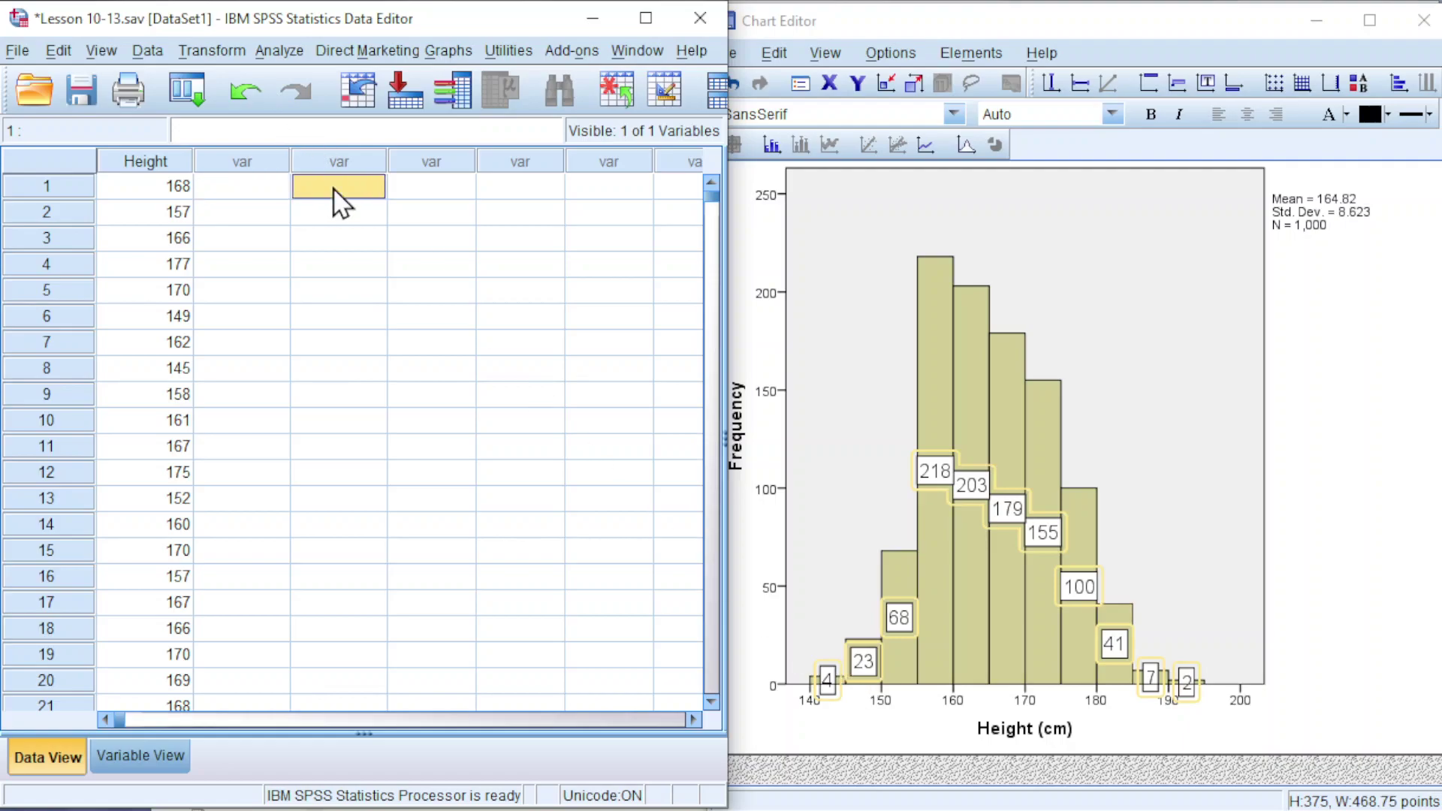
type("27")
key("Return")
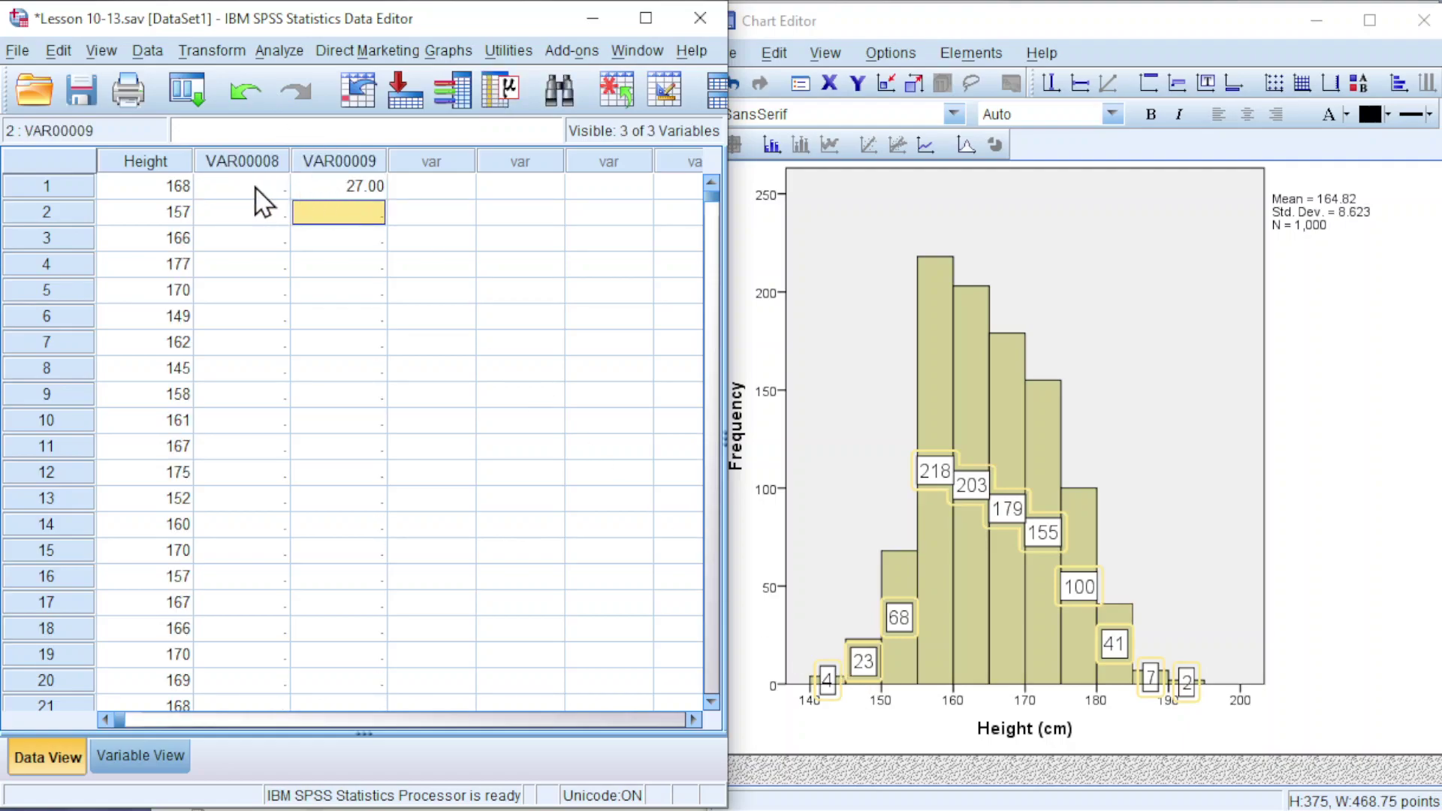
left_click(256, 186)
type("140")
key("Return")
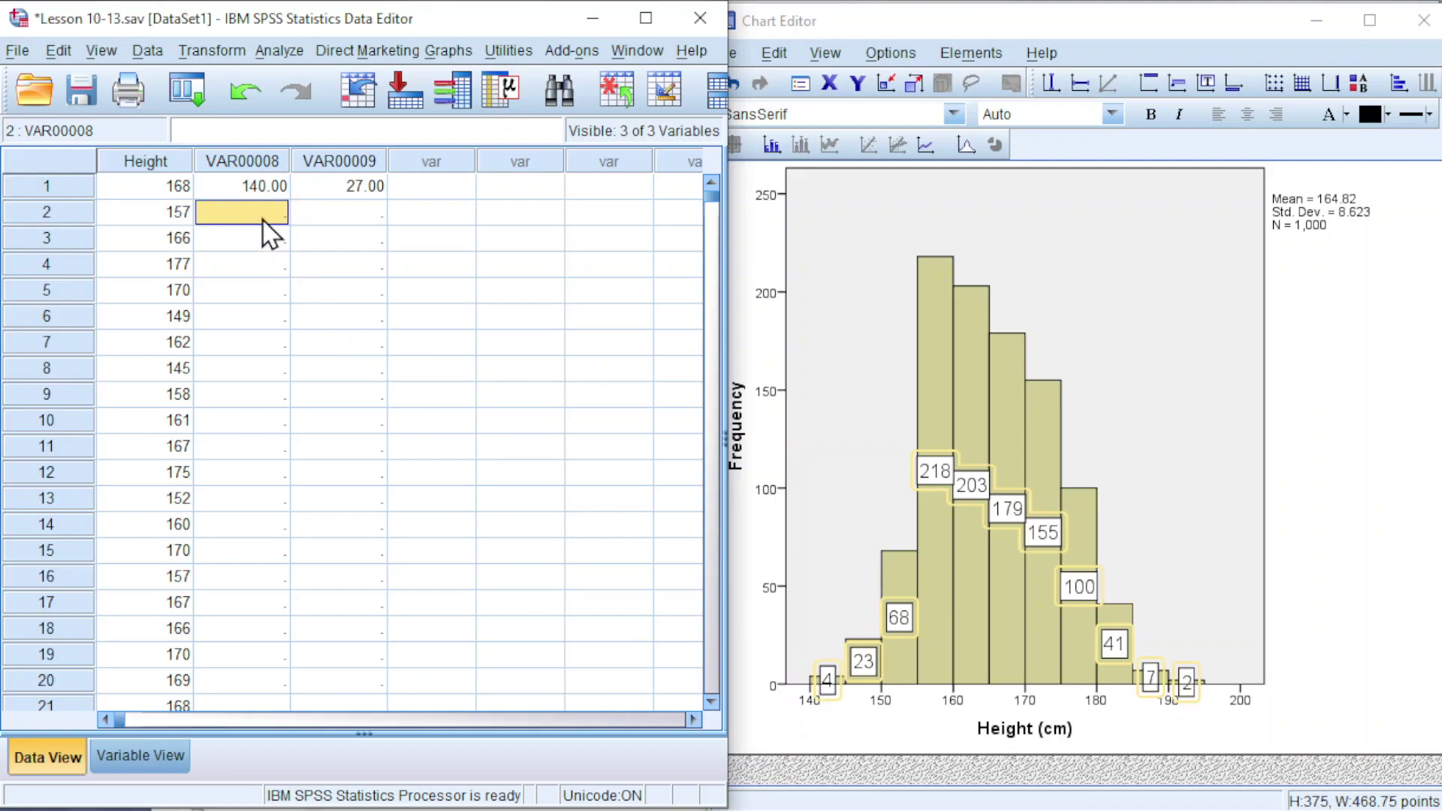
type("149")
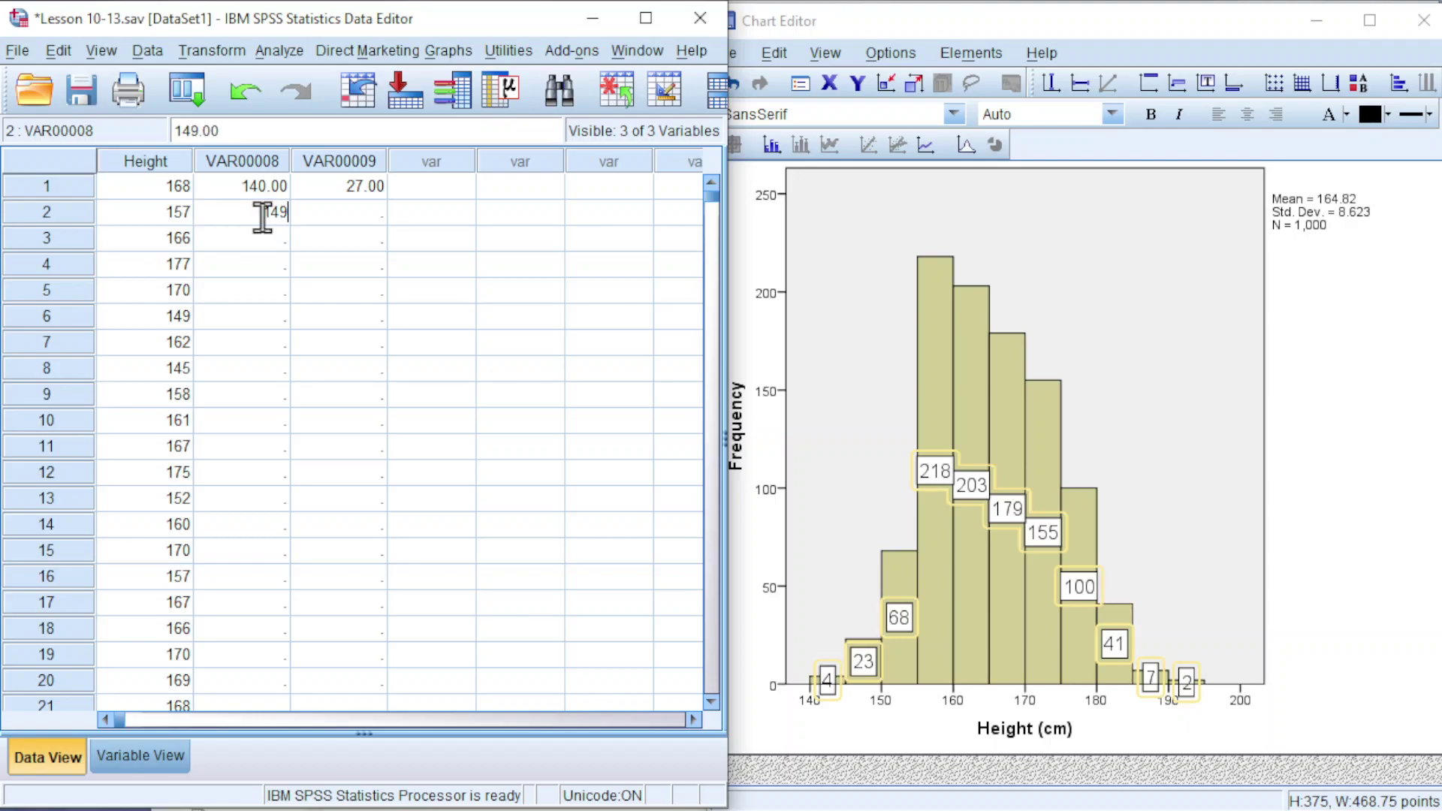
type(".9999")
key("Tab")
type("27")
key("Return")
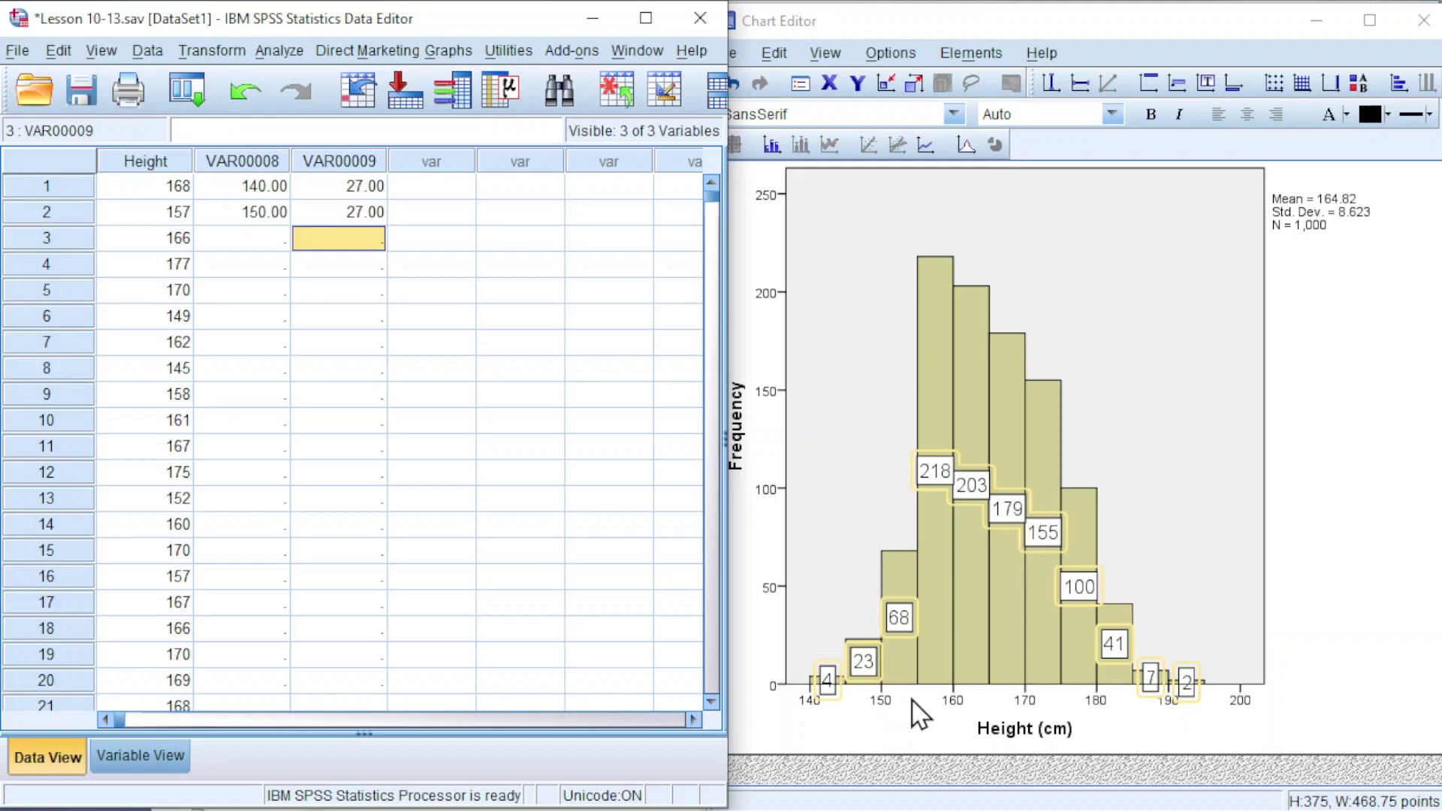
Enter boundaries 150 and 154.9999 for rows 3–4, each with frequency 68
left_click(275, 237)
type("150")
key("Return")
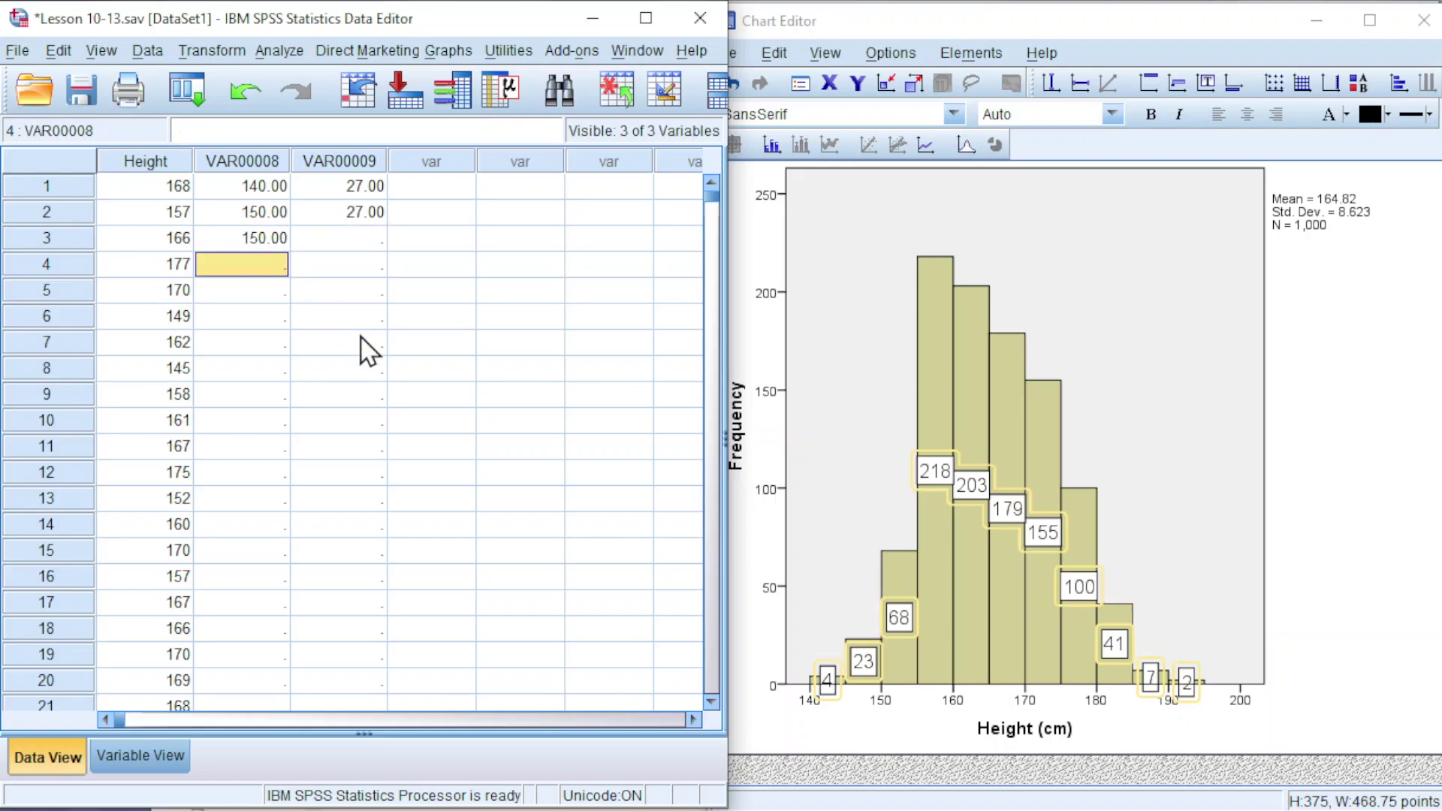
type("154")
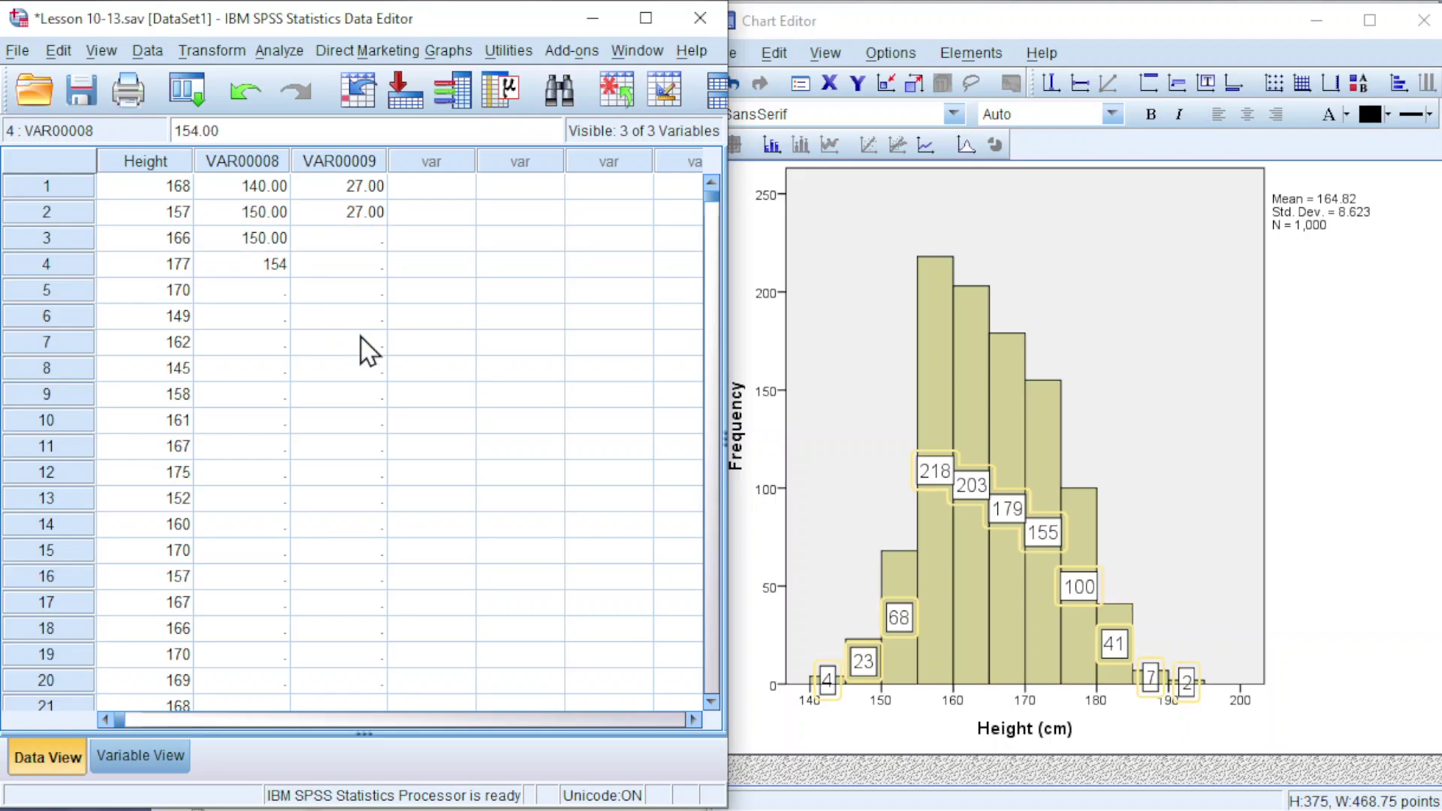
type(".9999")
key("Tab")
key("Up")
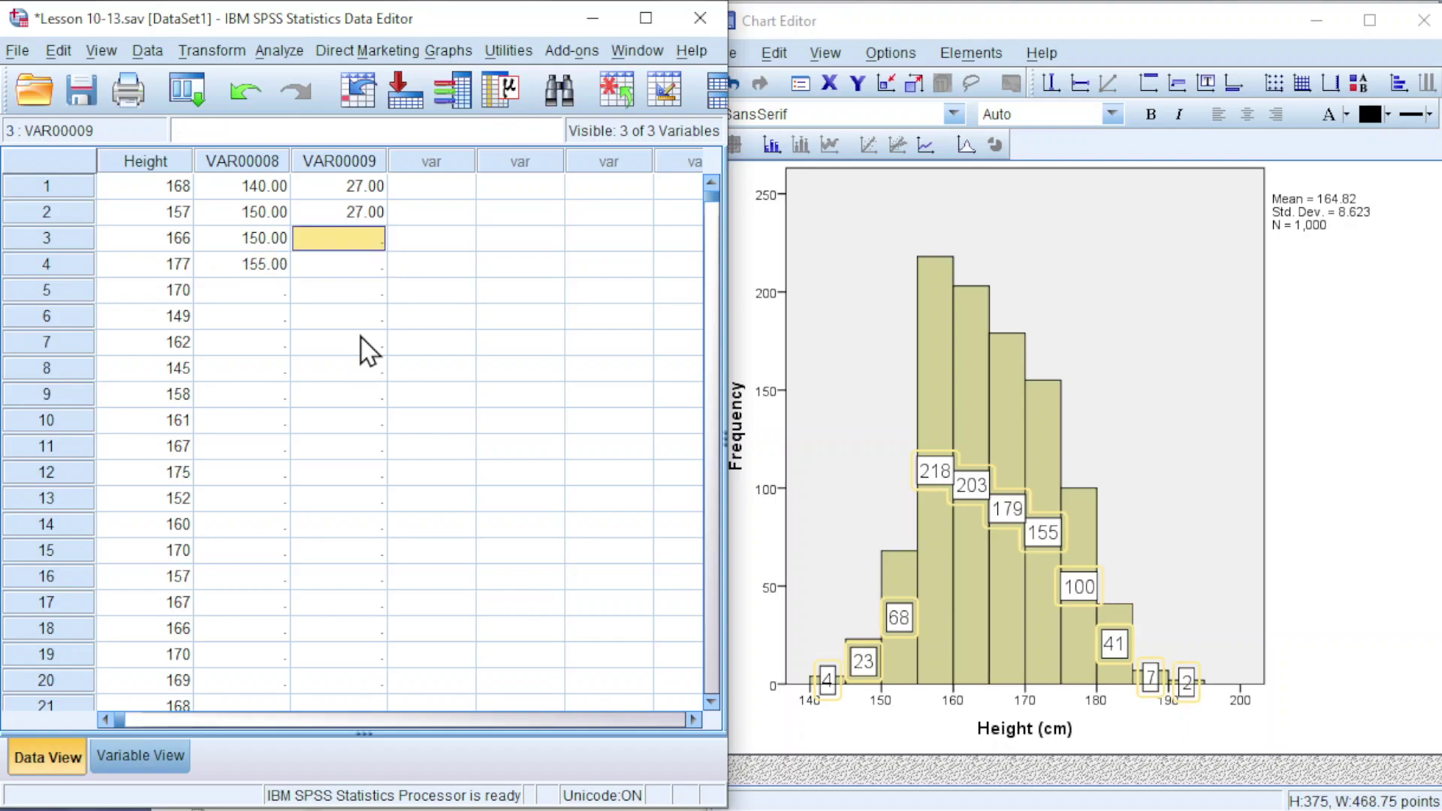
type("68")
key("Return")
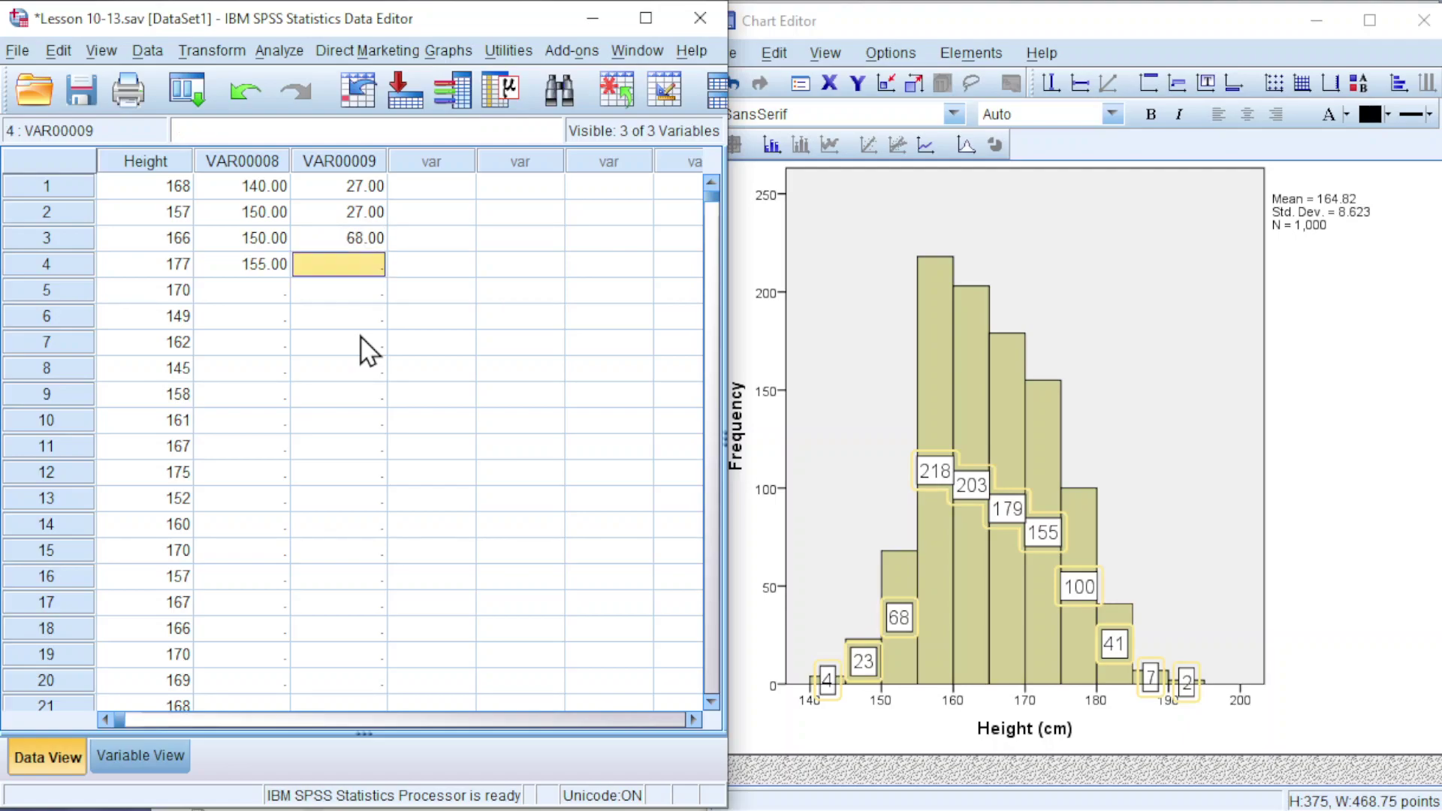
type("68")
key("Return")
Enter boundaries 155 and 159.9999 for rows 5–6 with frequency 218
key("Left")
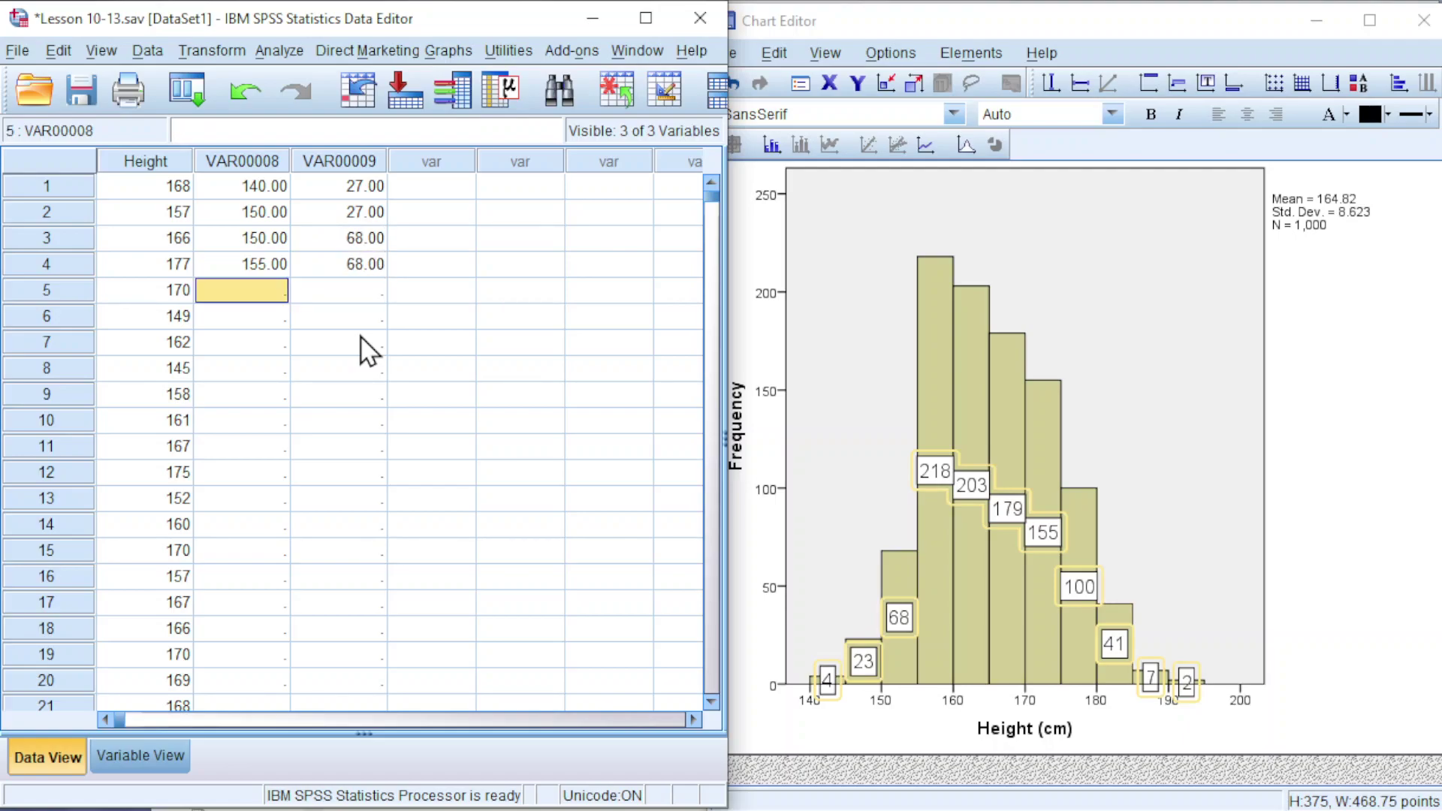
type("155")
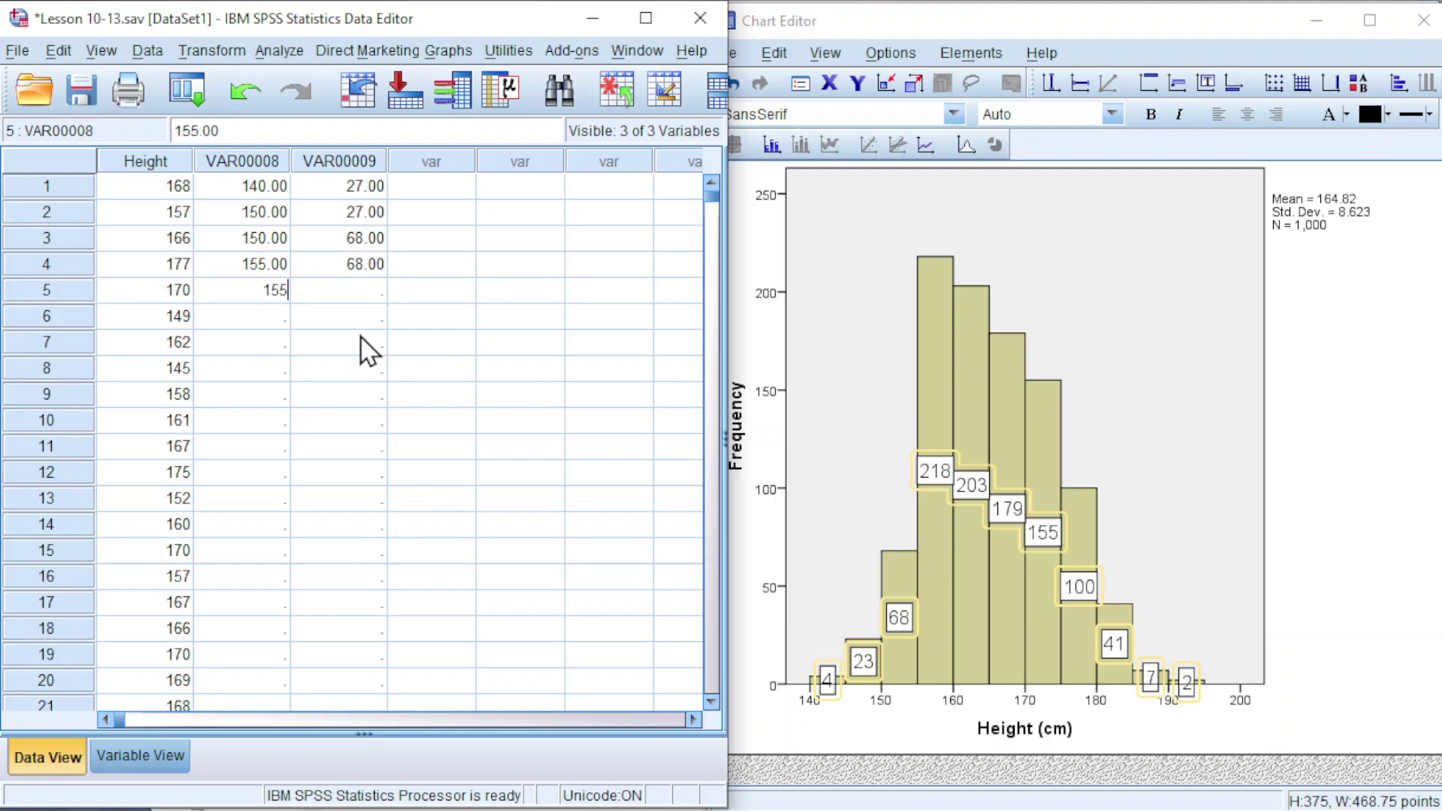
key("Return")
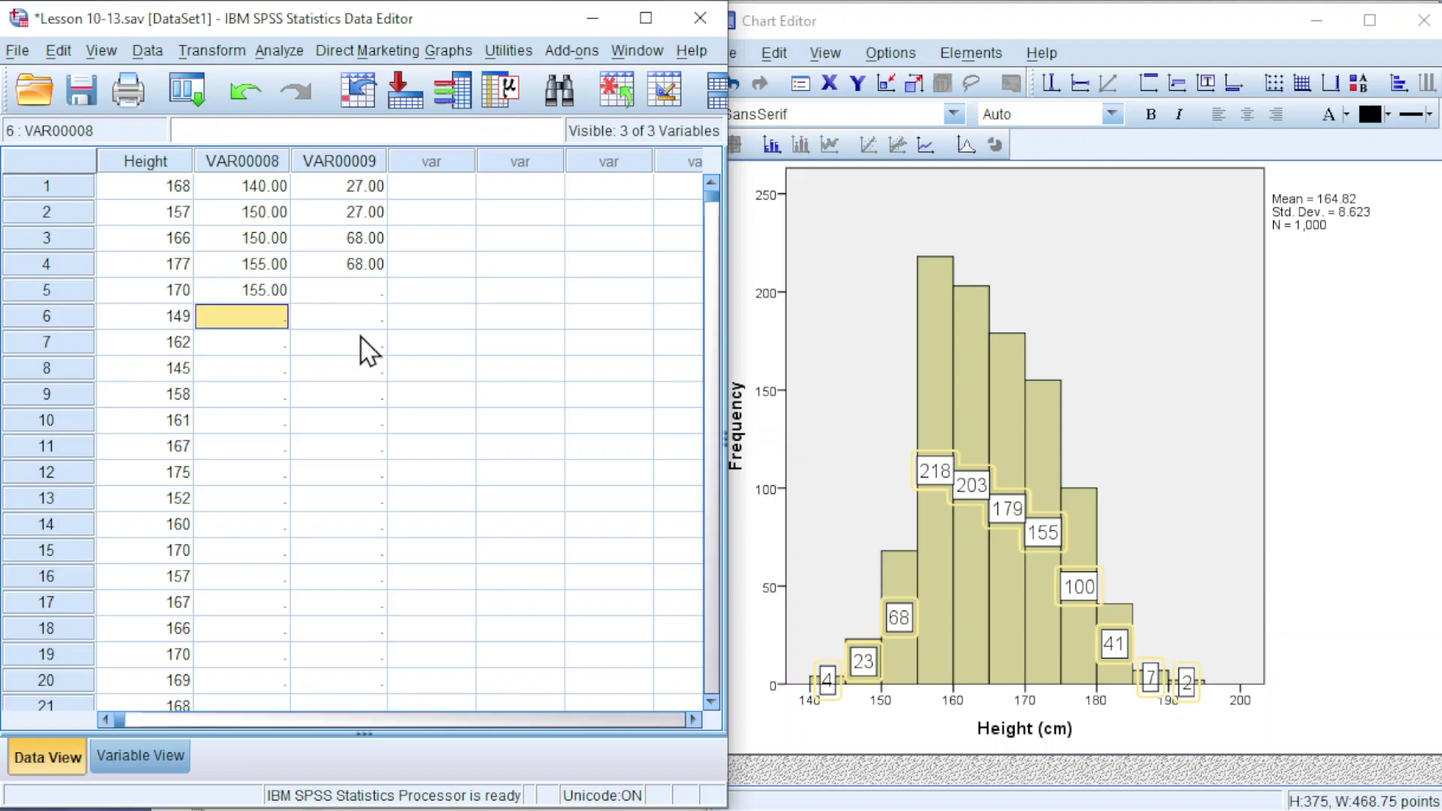
type("15")
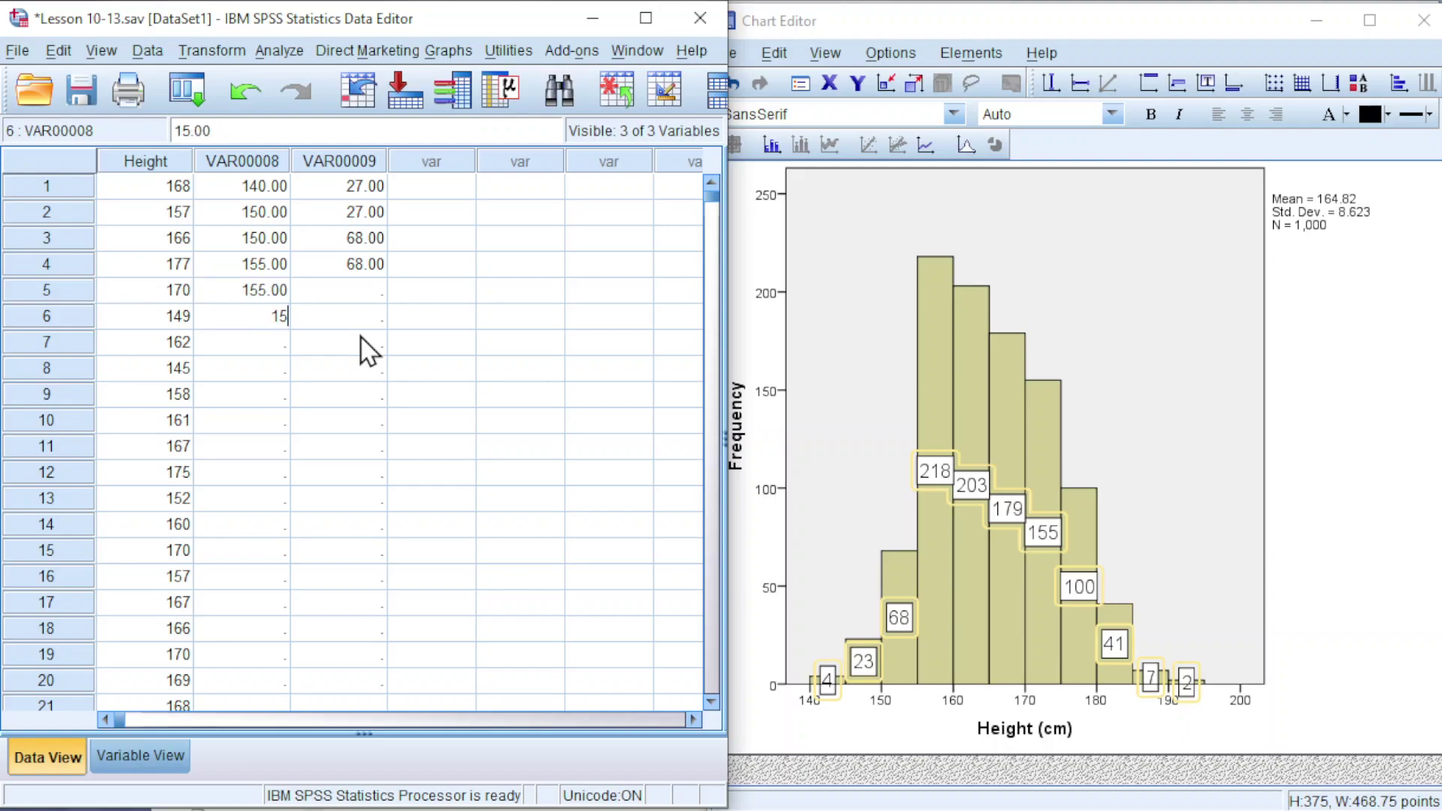
type("9.9999")
key("Tab")
key("Up")
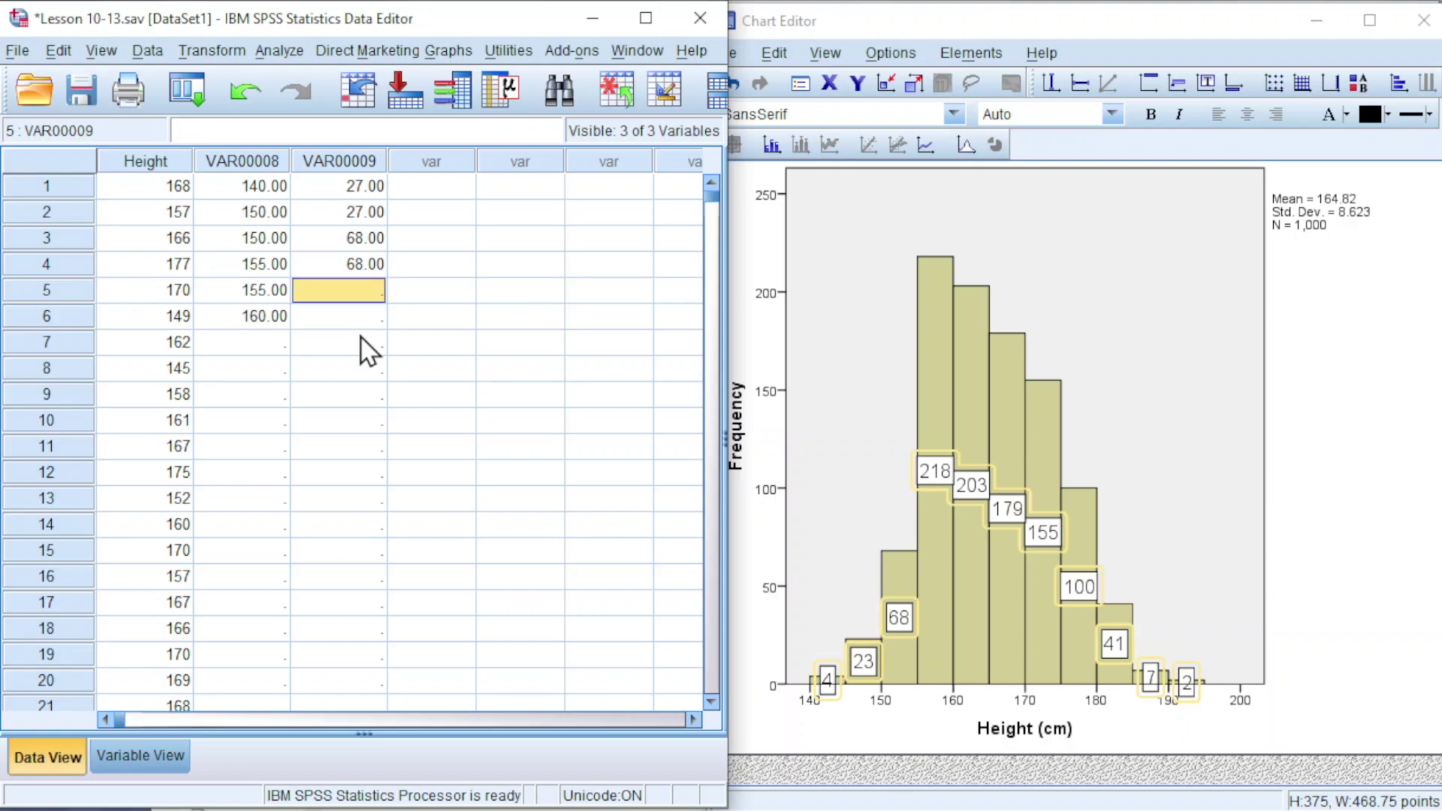
type("218")
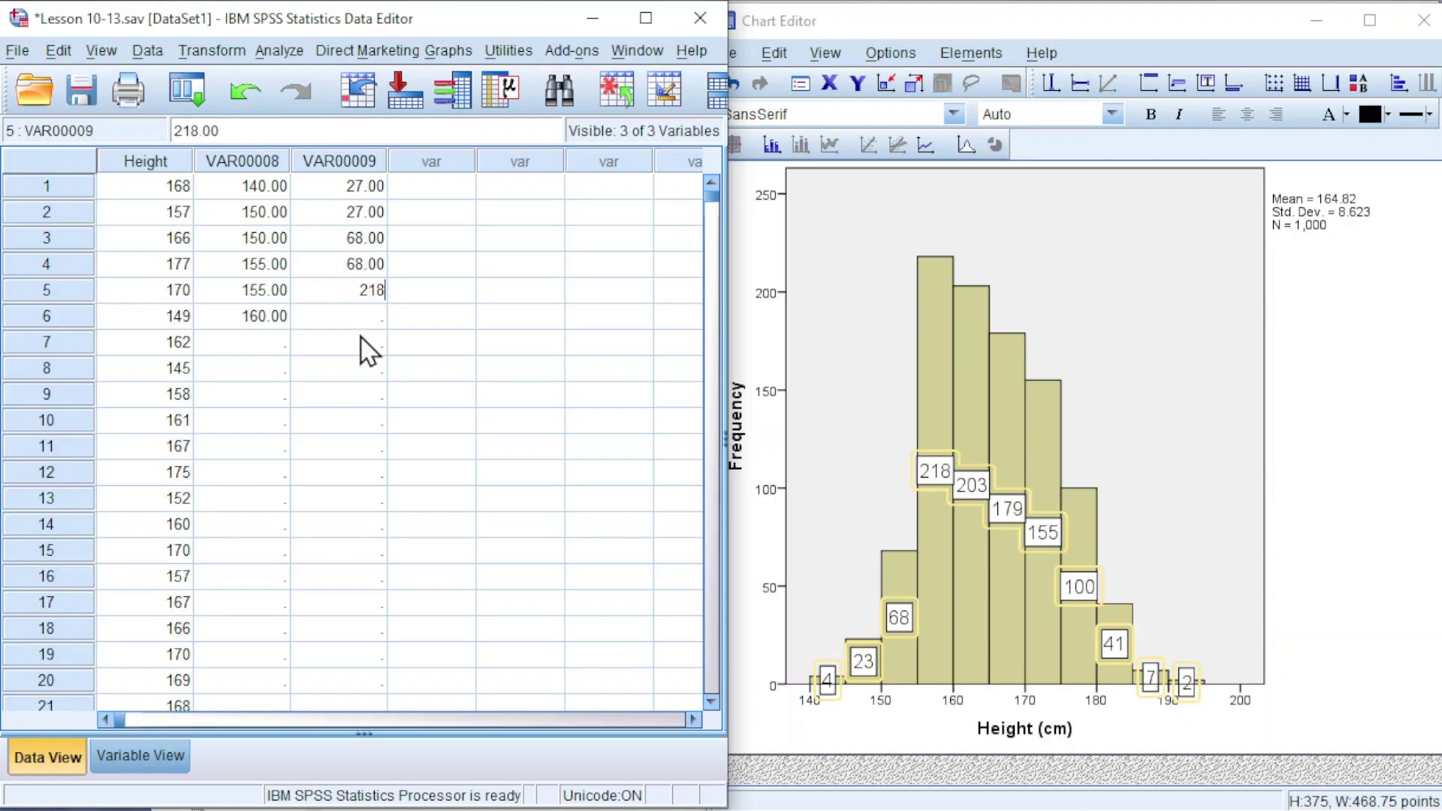
key("Return")
Give row 6 frequency 218, then enter boundaries 180 and 200 in rows 15–16, each with frequency 50
type("218")
key("Return")
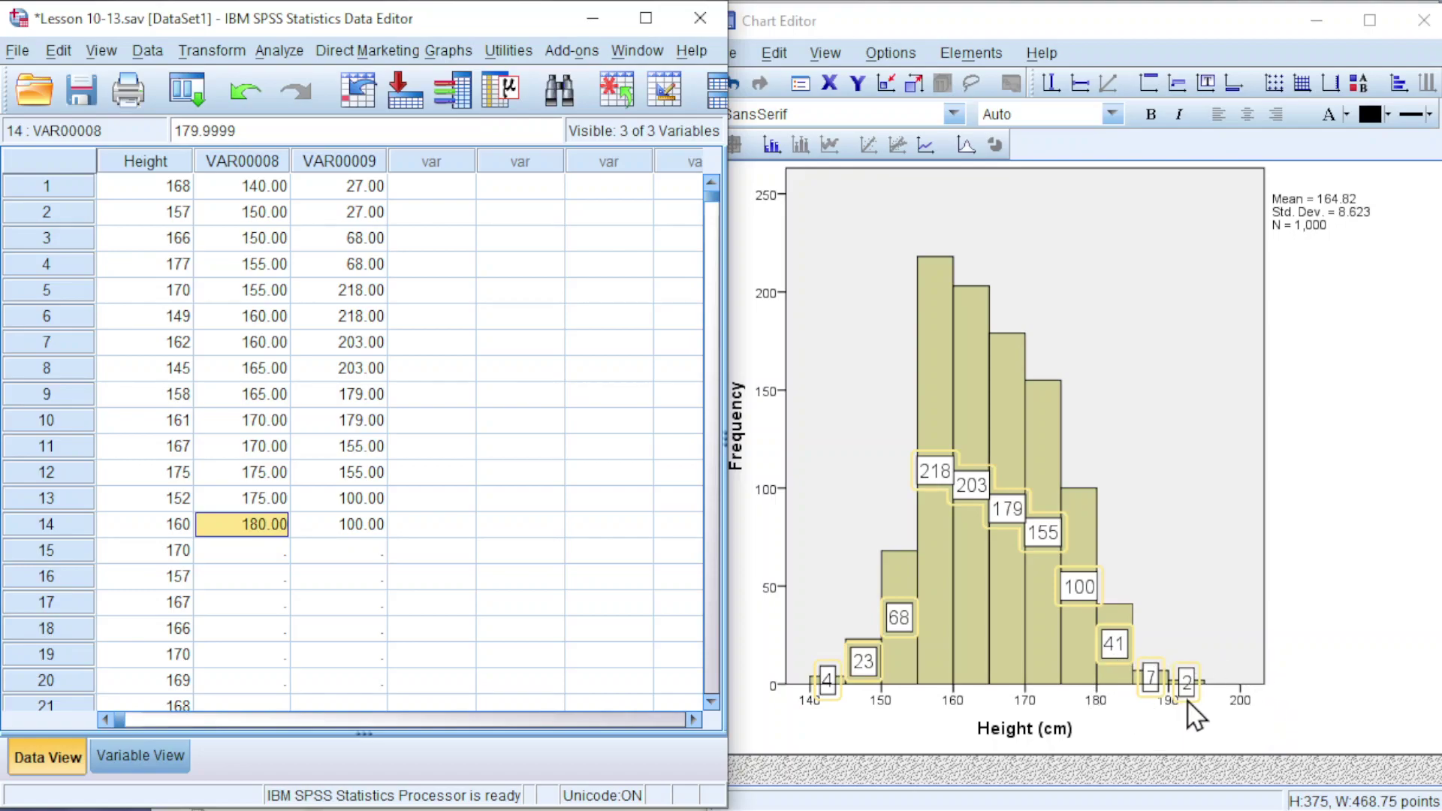
left_click(282, 554)
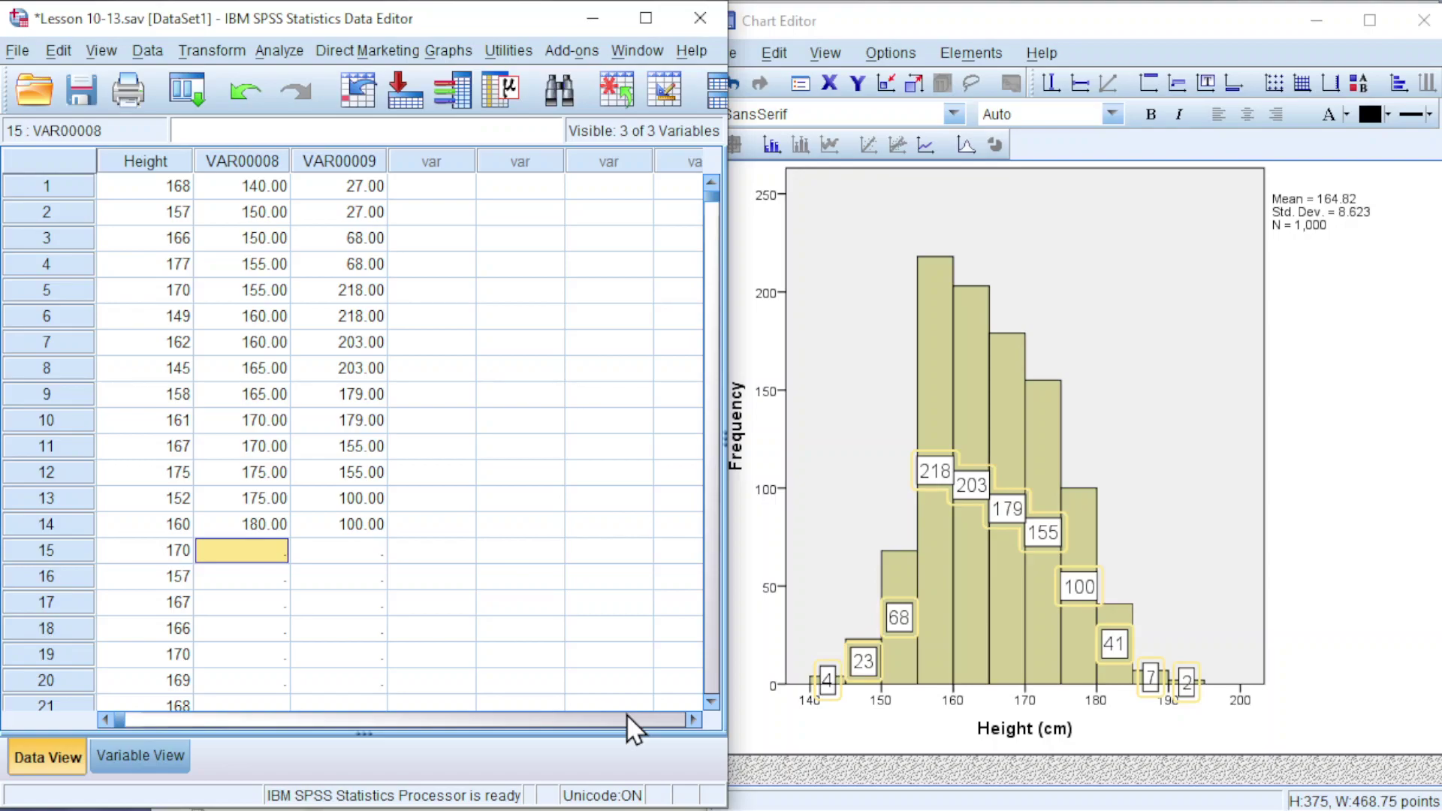
type("180")
key("Return")
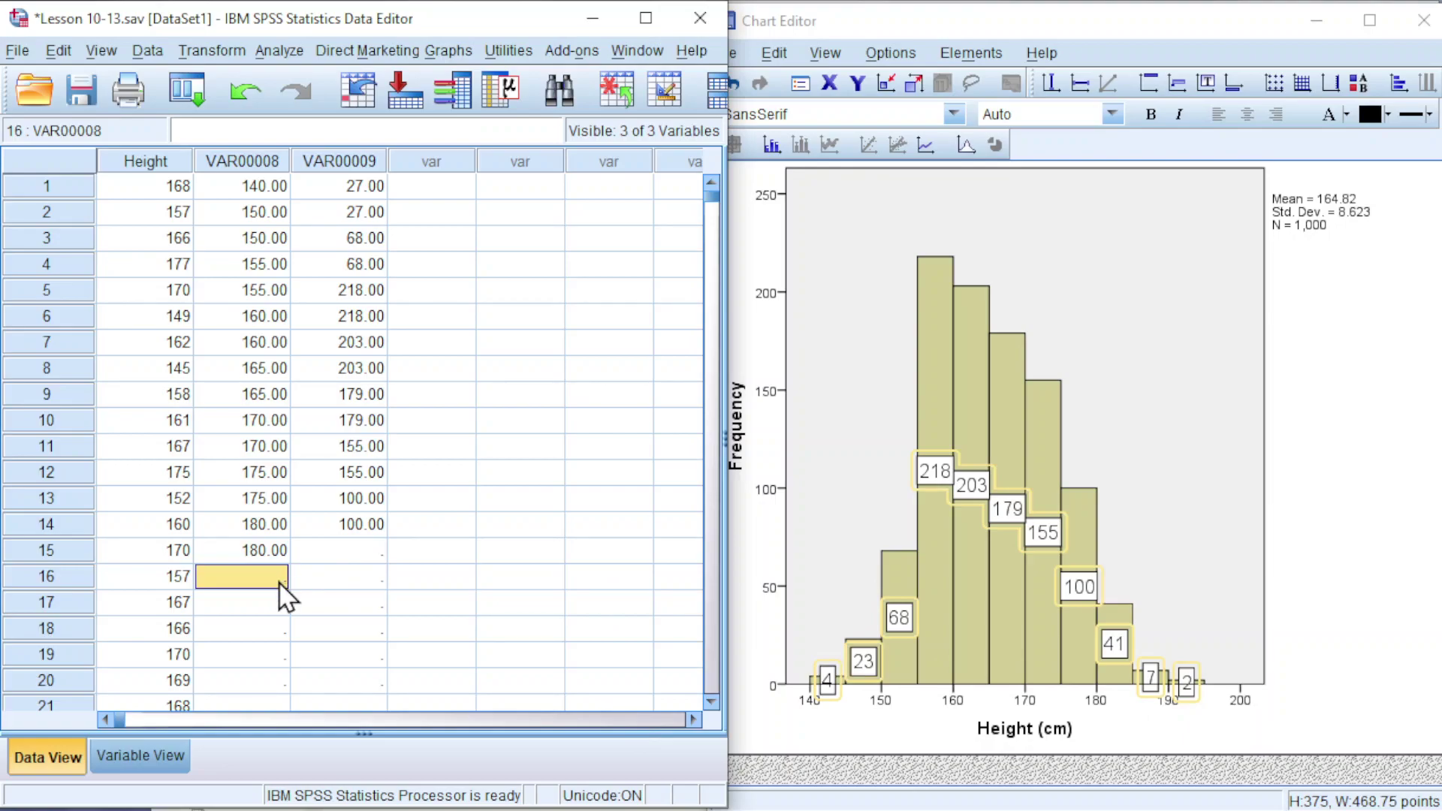
type("200")
key("Tab")
key("Up")
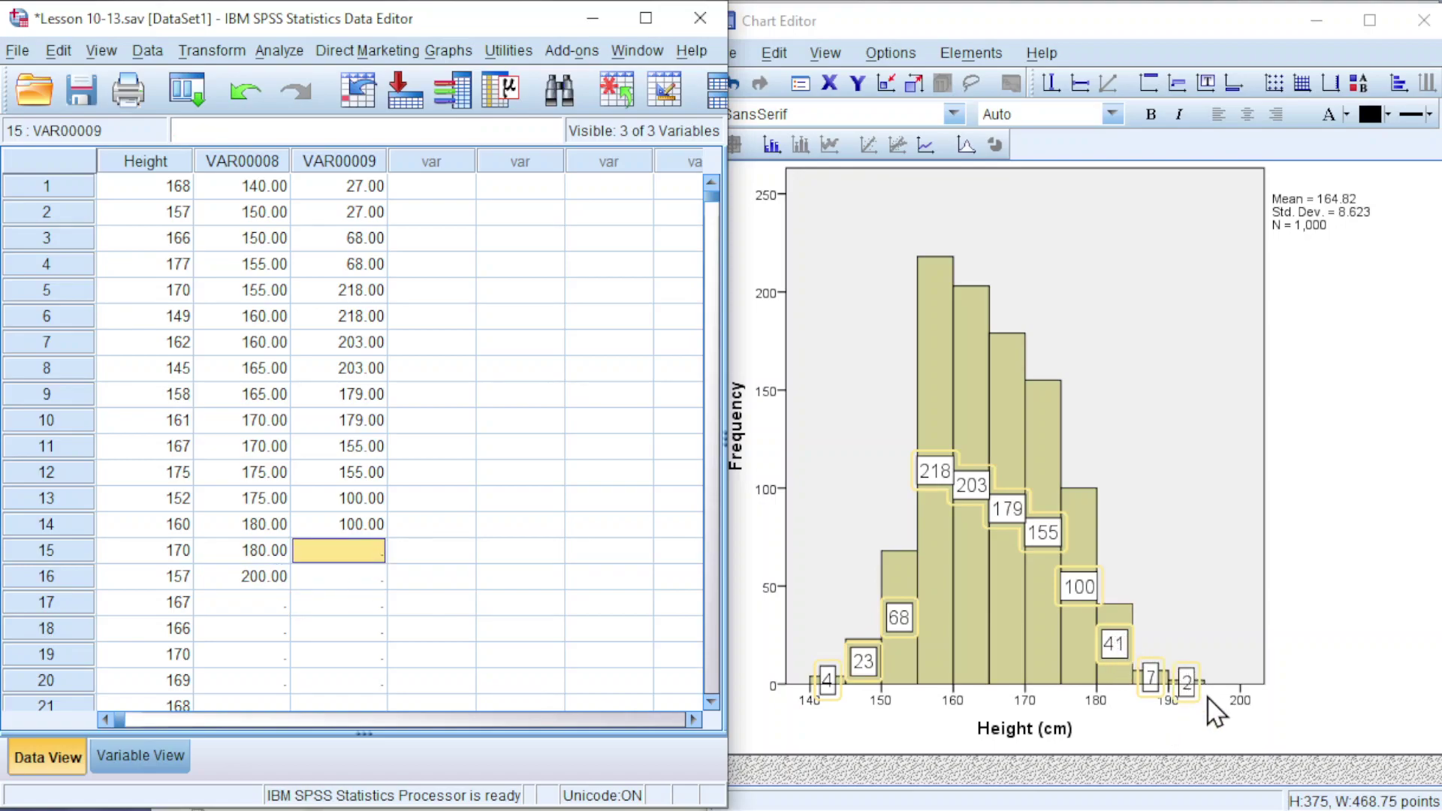
type("50")
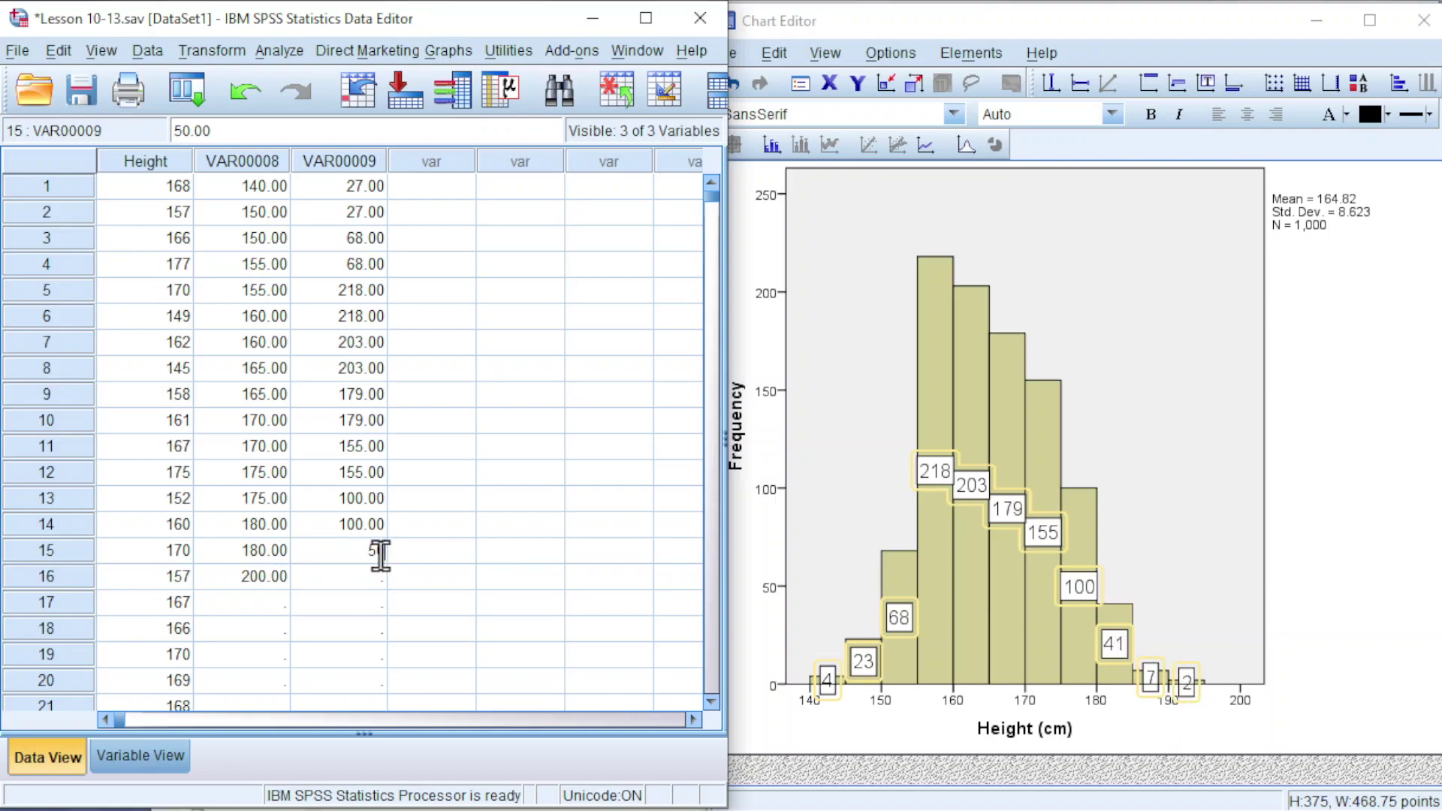
key("Return")
type("50")
key("Return")
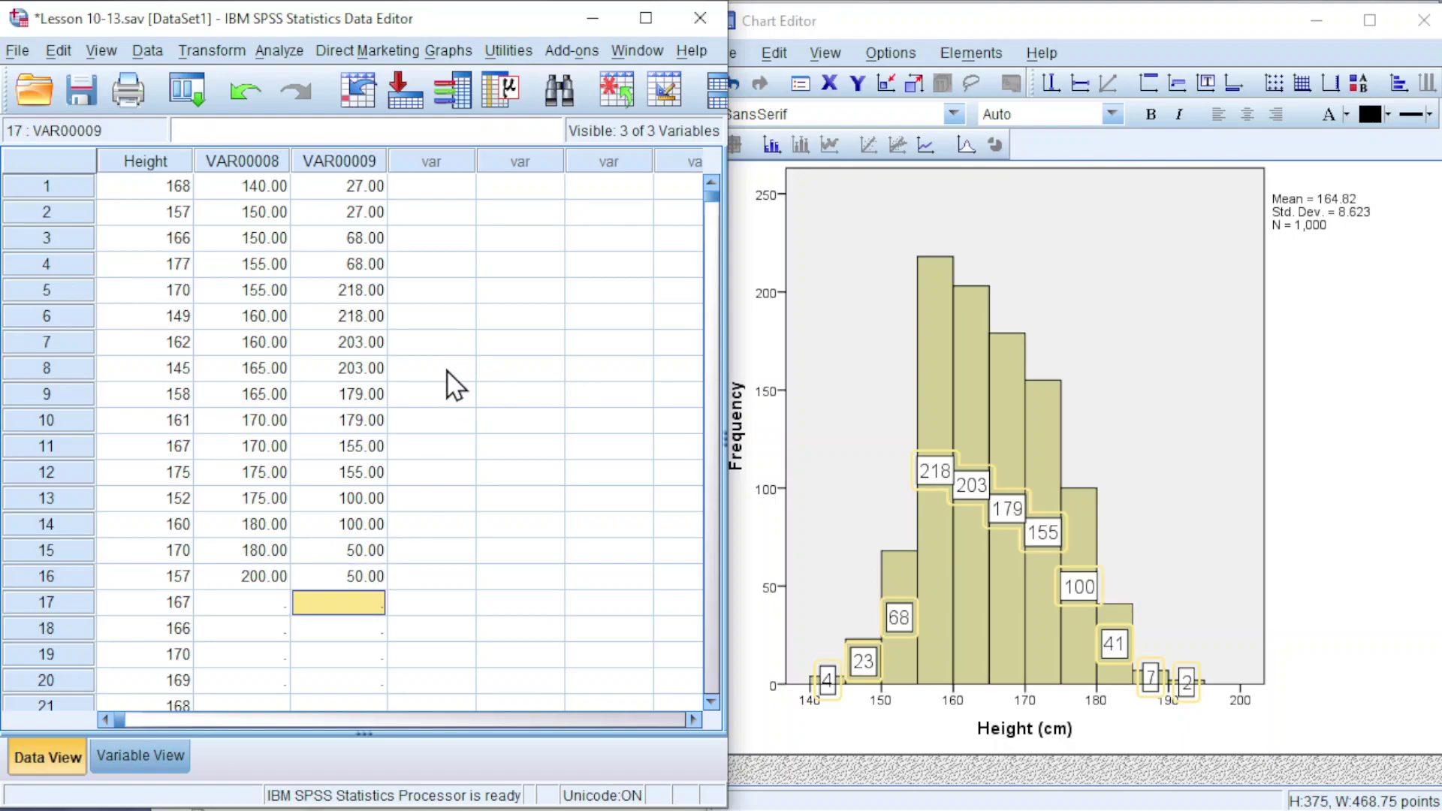
left_click(432, 194)
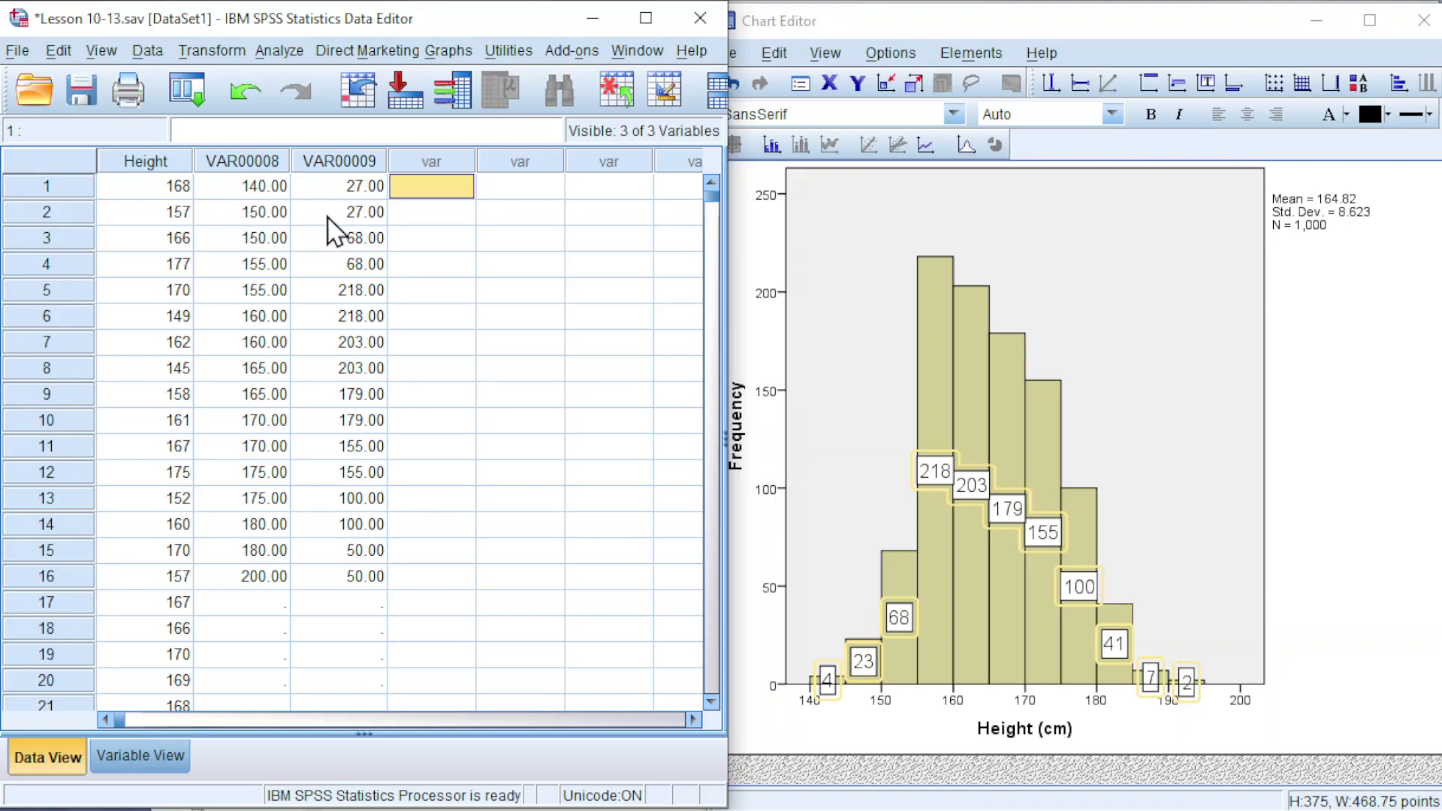
Enter class widths 10 for rows 1–2 and 5 for rows 3–14 in VAR00010
type("10")
key("Return")
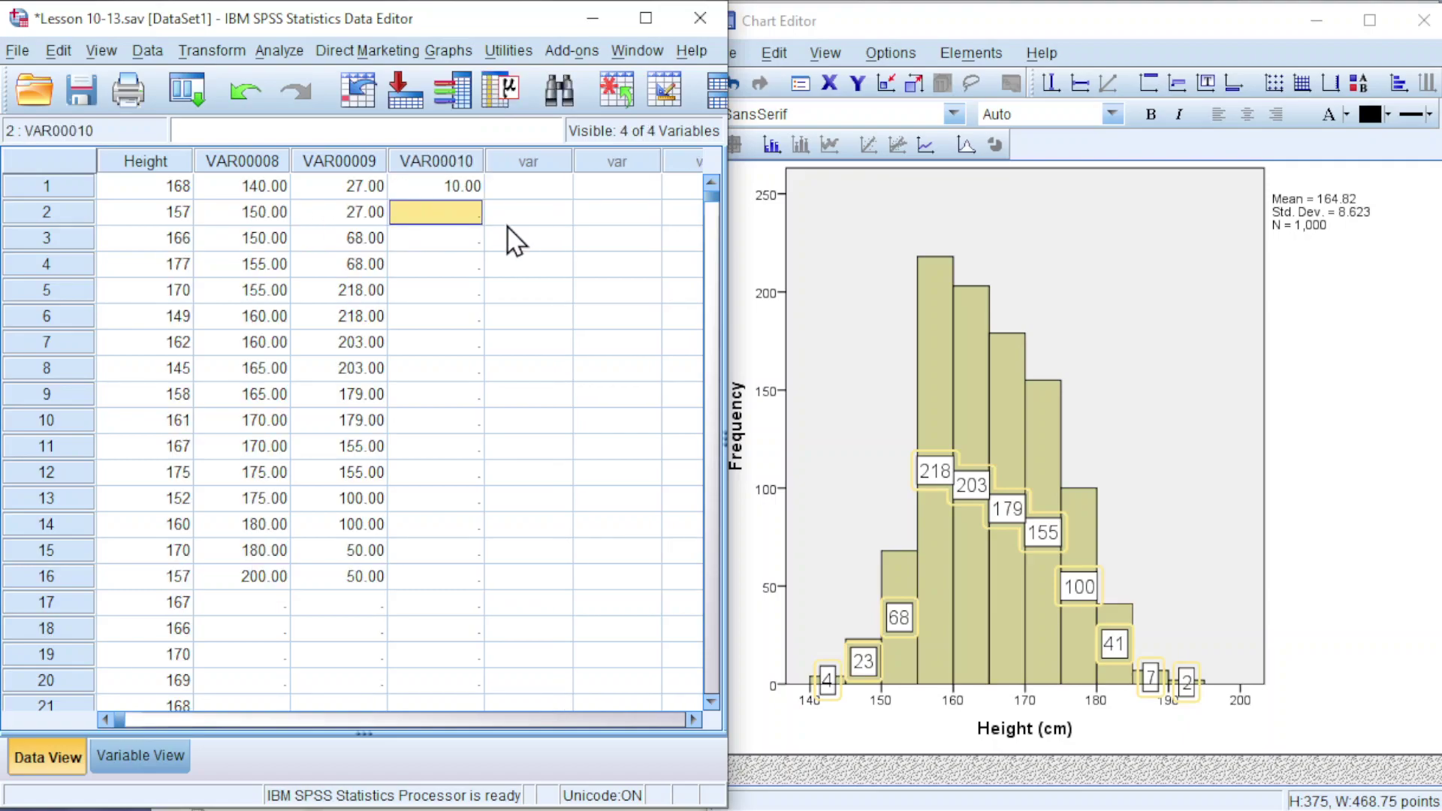
type("10")
key("Return")
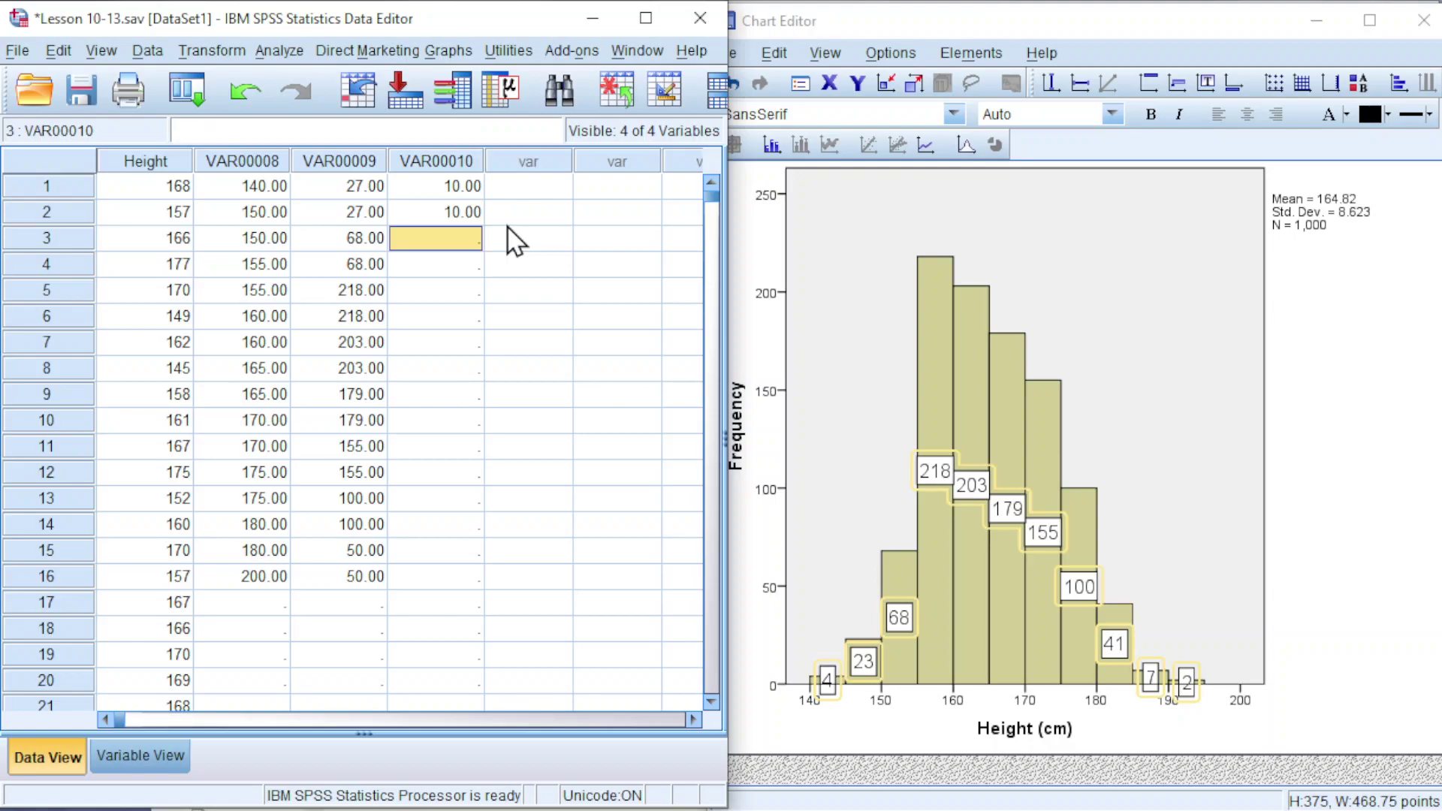
type("5")
key("Return")
type("5")
key("Return")
type("5")
key("Return")
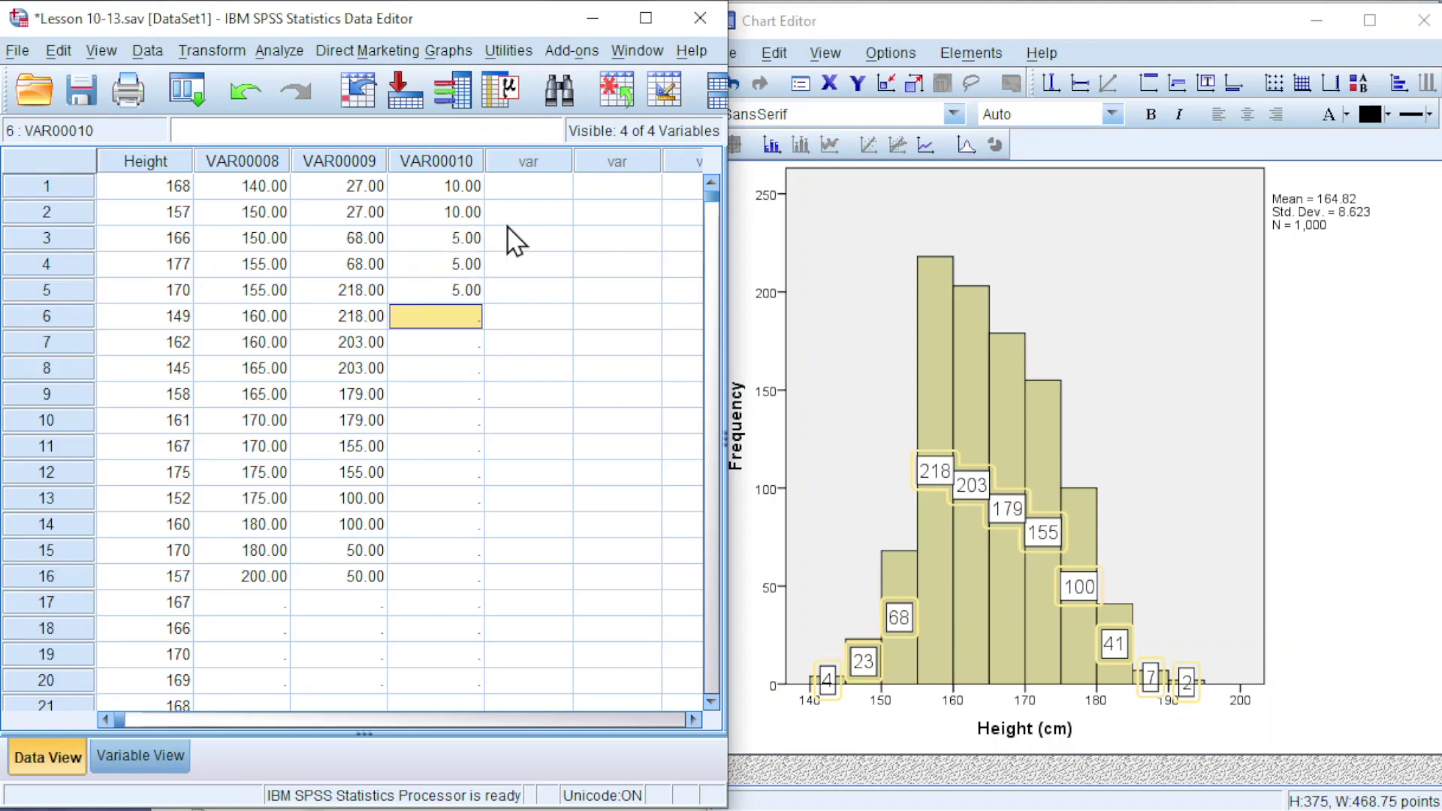
type("5")
key("Return")
type("5")
key("Return")
type("5")
key("Return")
type("5")
key("Return")
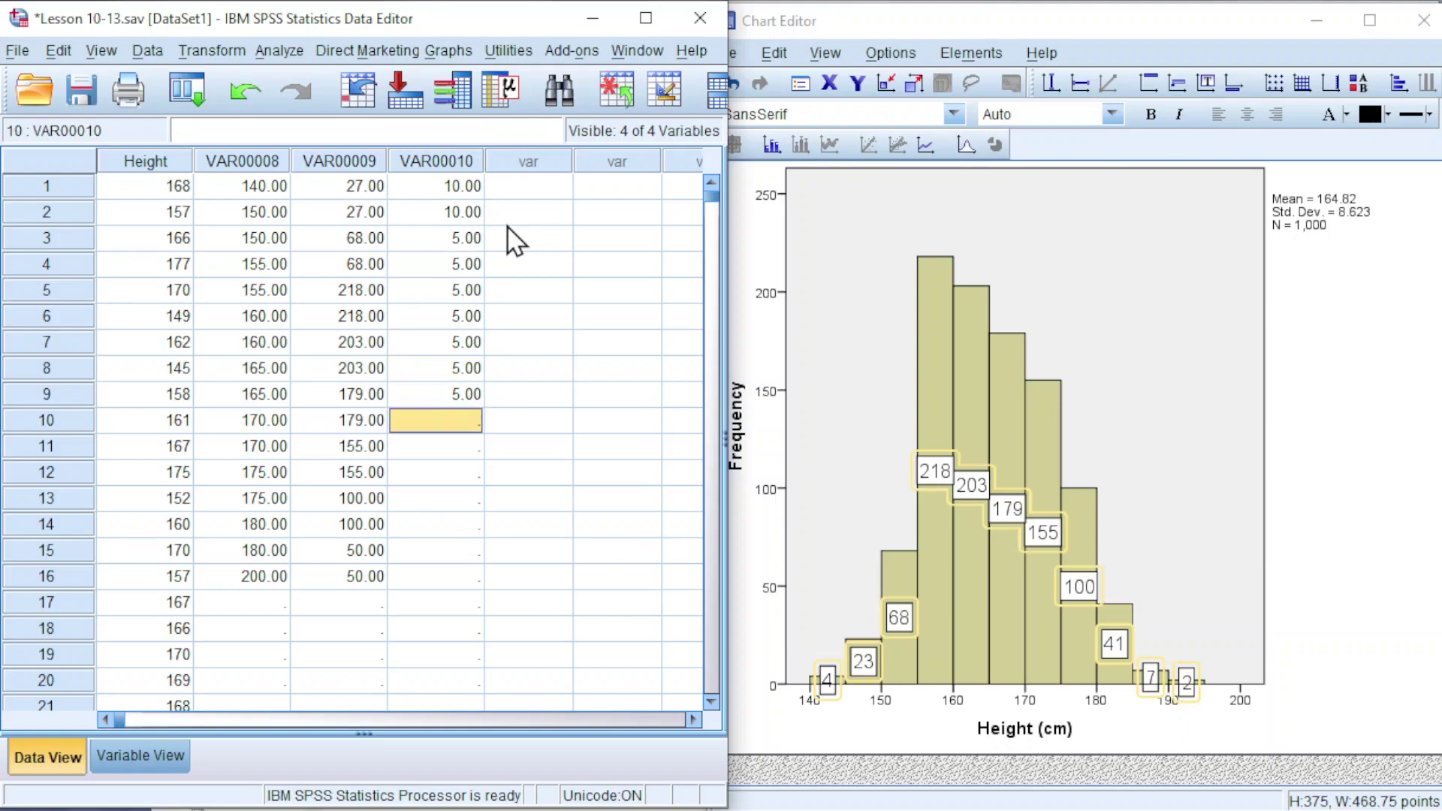
type("5 5")
key("Return")
type("5")
key("Return")
type("5")
key("Return")
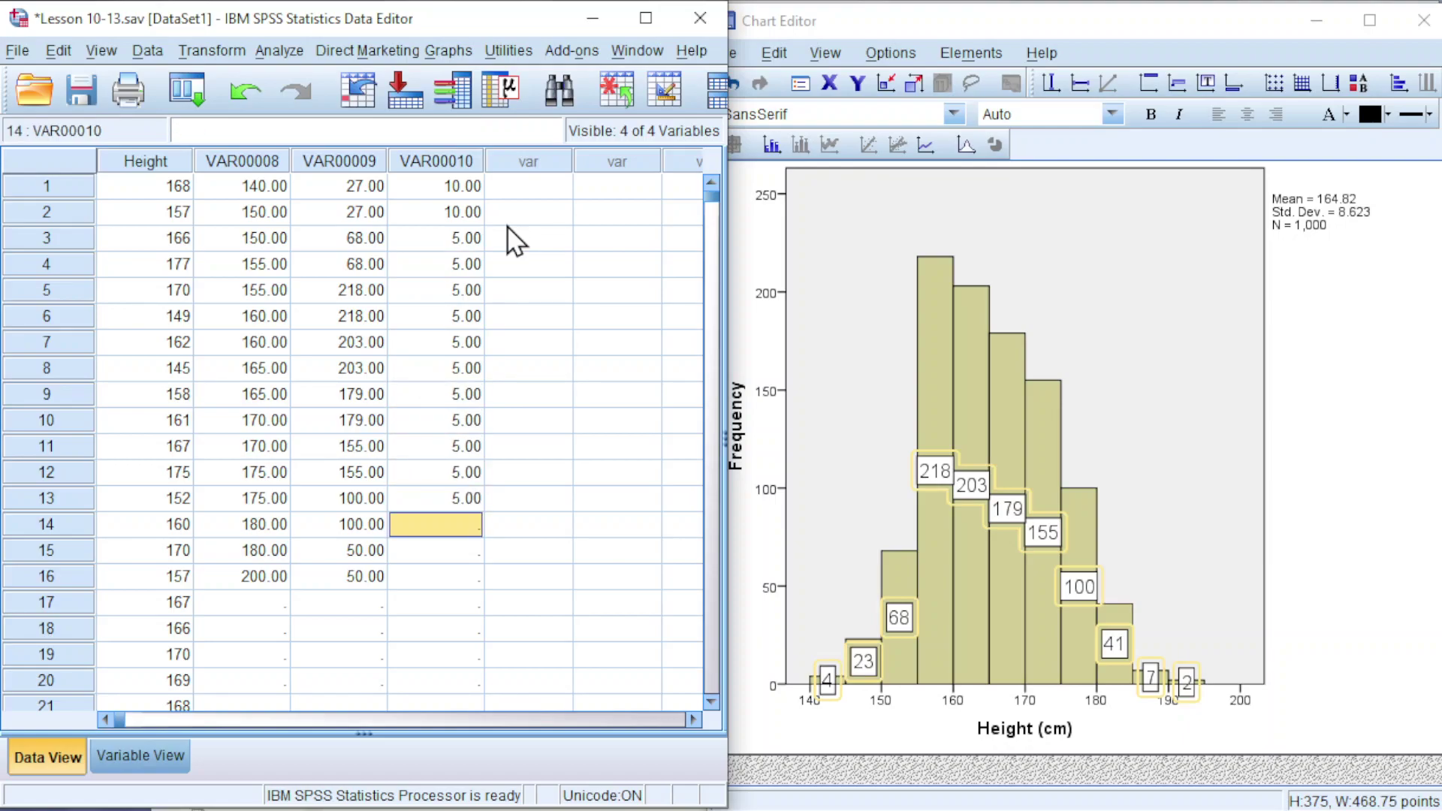
type("5")
key("Return")
Enter width 20 for rows 15–16, fixing a typo, and return to the top
type("20")
key("Return")
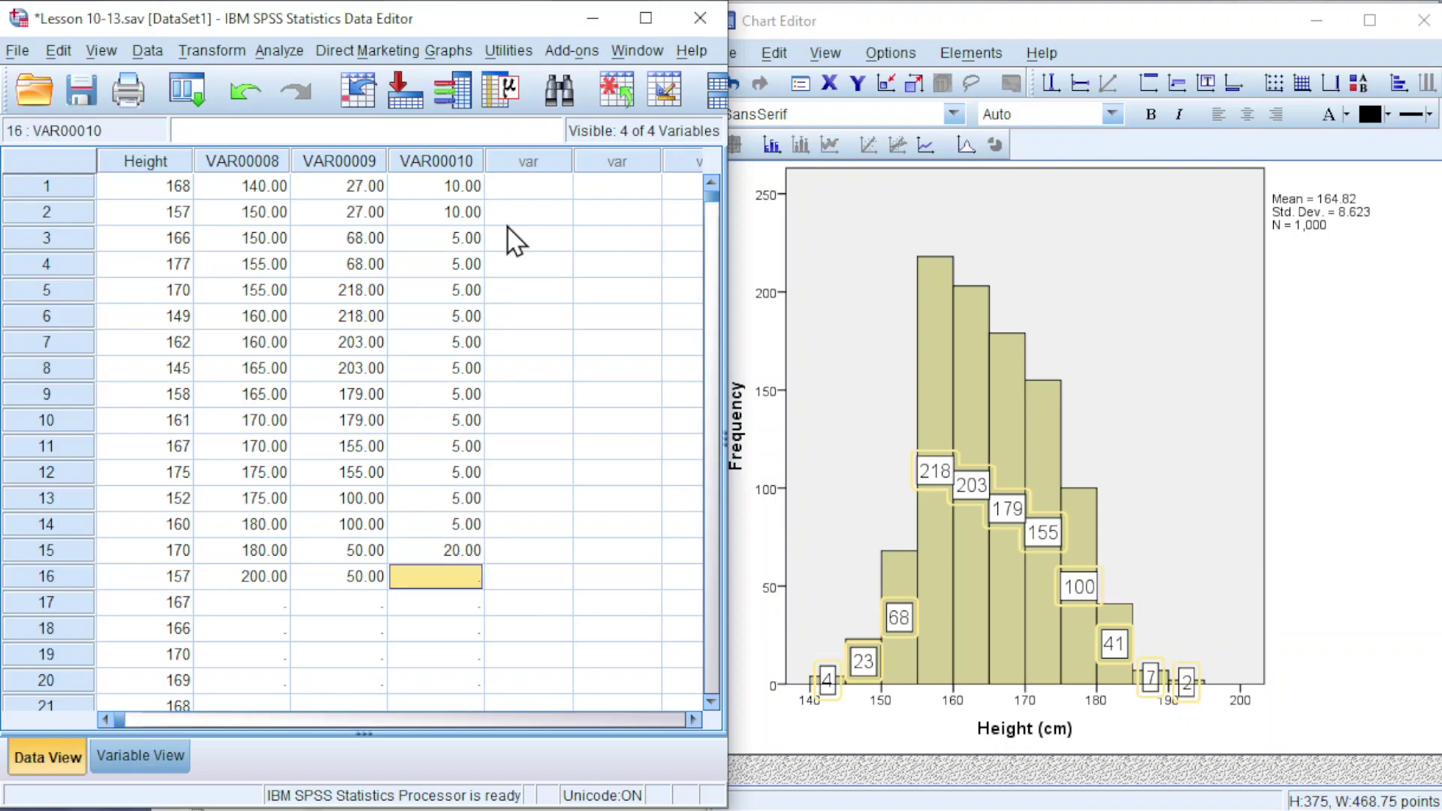
type("250")
key("BackSpace")
key("BackSpace")
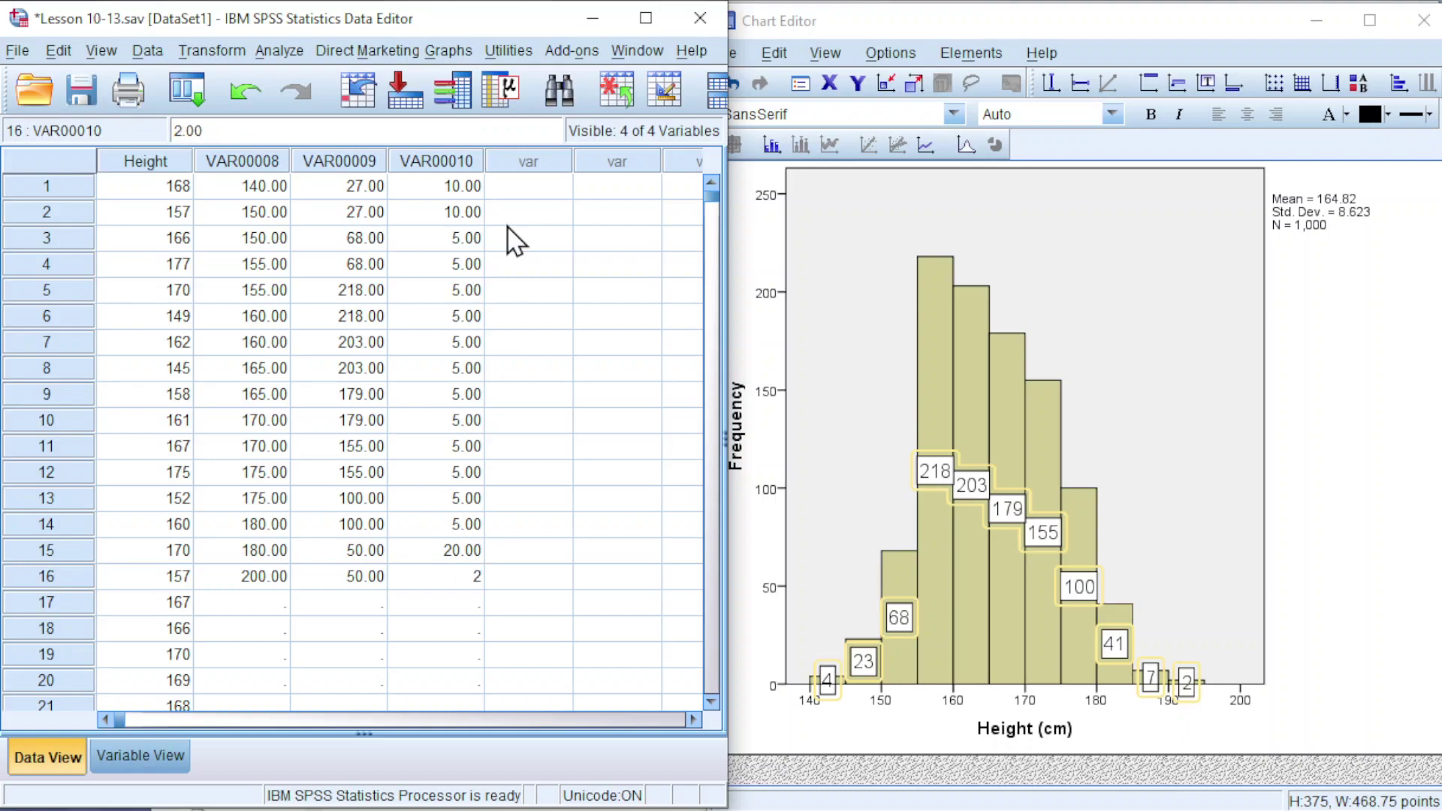
type("0")
key("Tab")
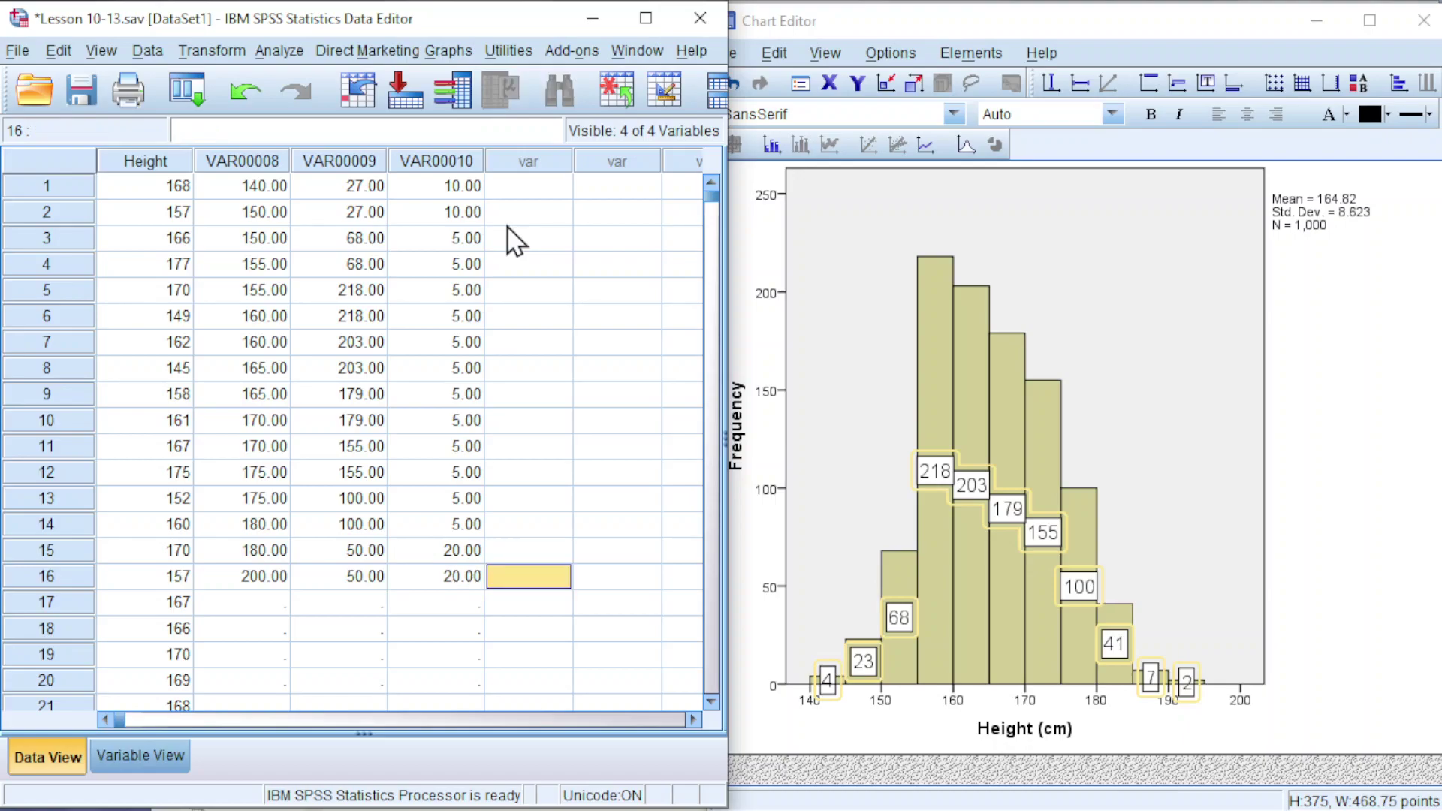
key("Up")
key("ctrl+Up")
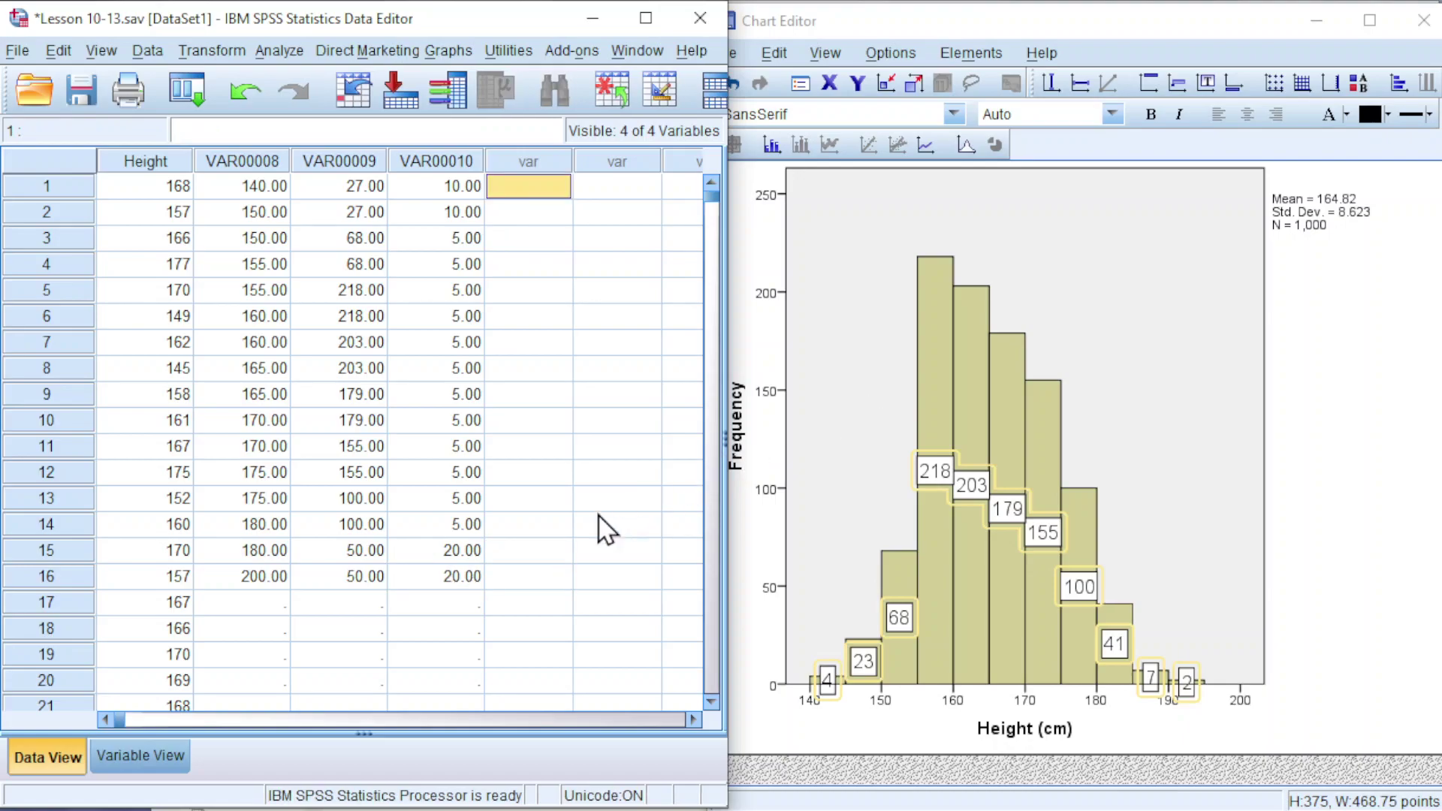
In Variable View, rename VAR00008 to CB, label it Height (cm), and set 0 decimals
left_click(146, 756)
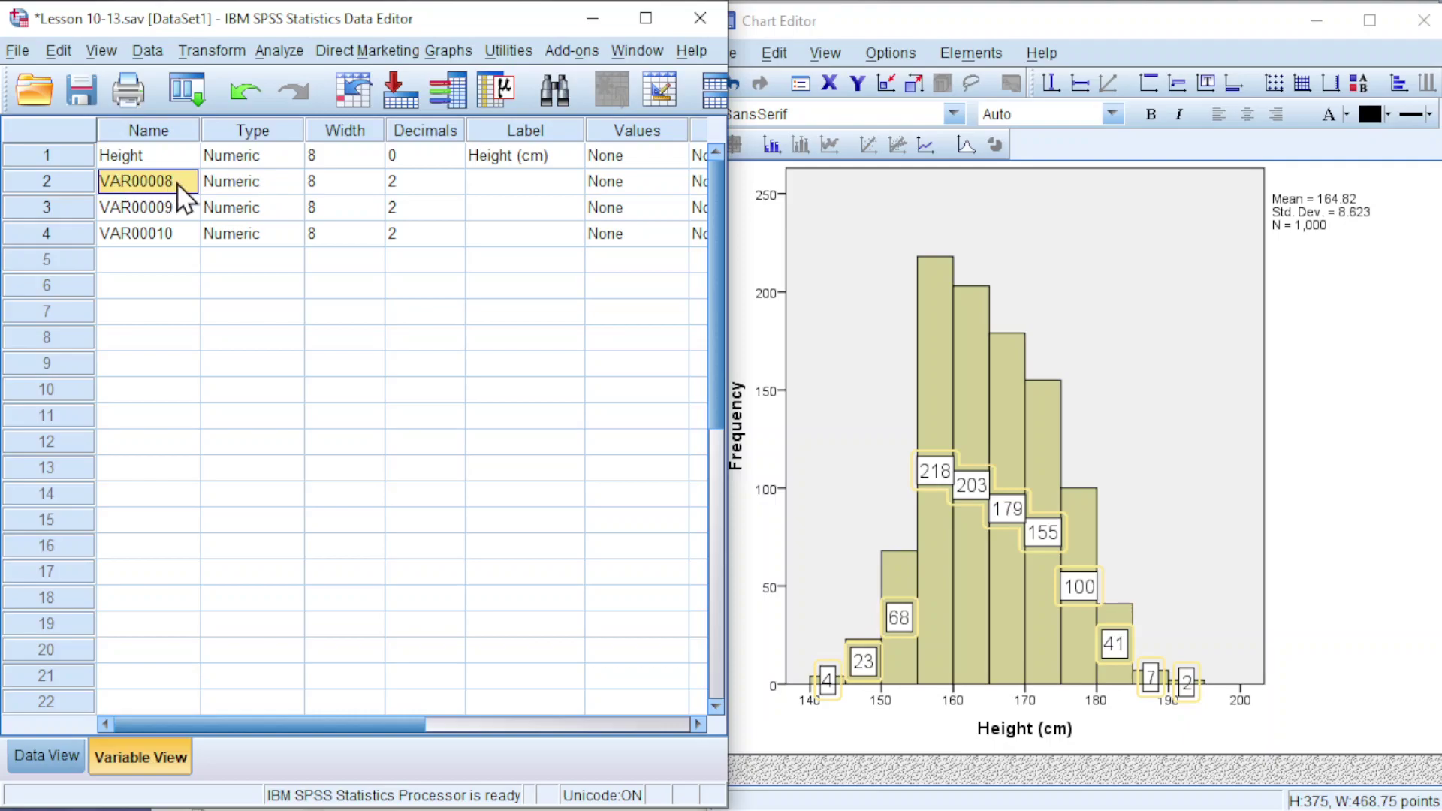
type("CB")
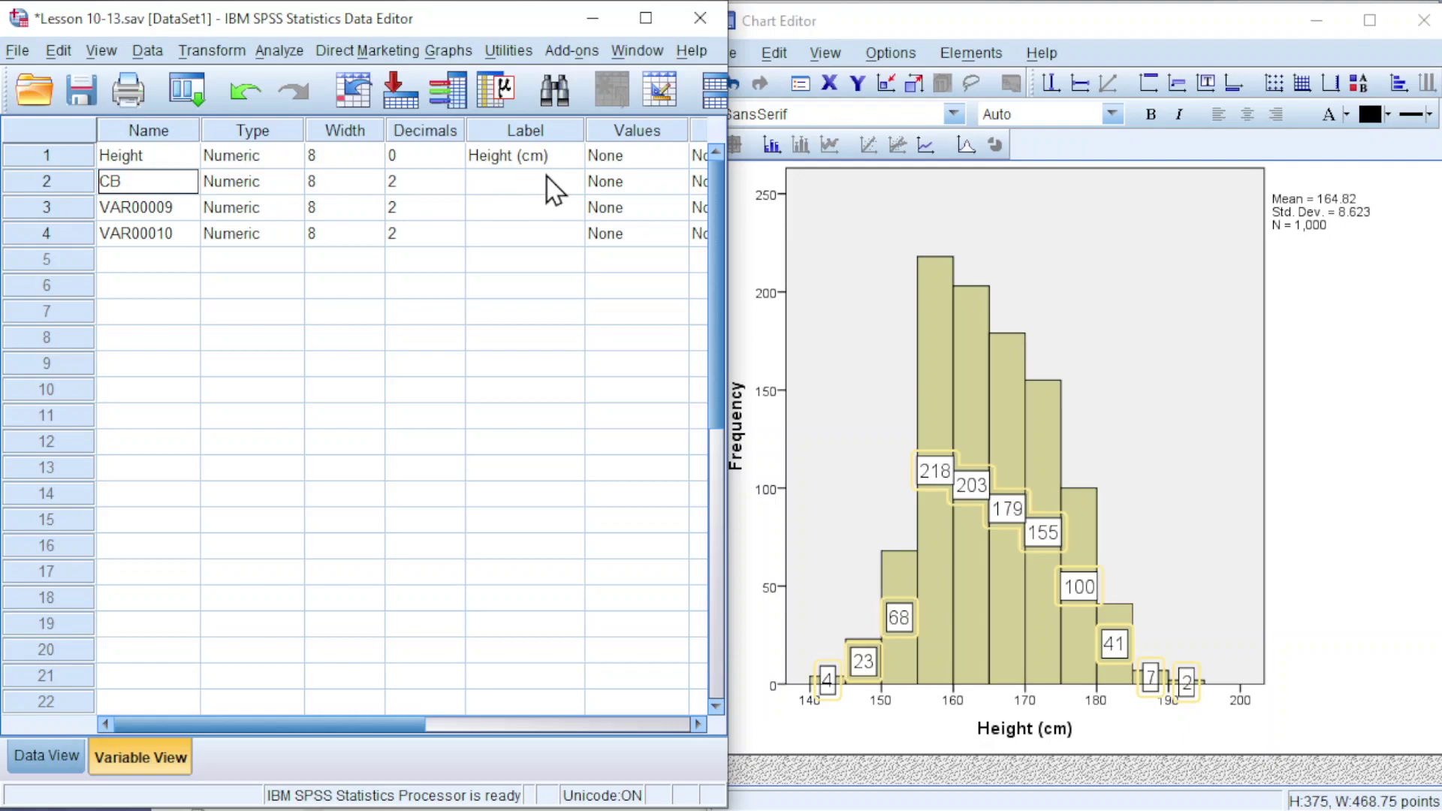
left_click(530, 185)
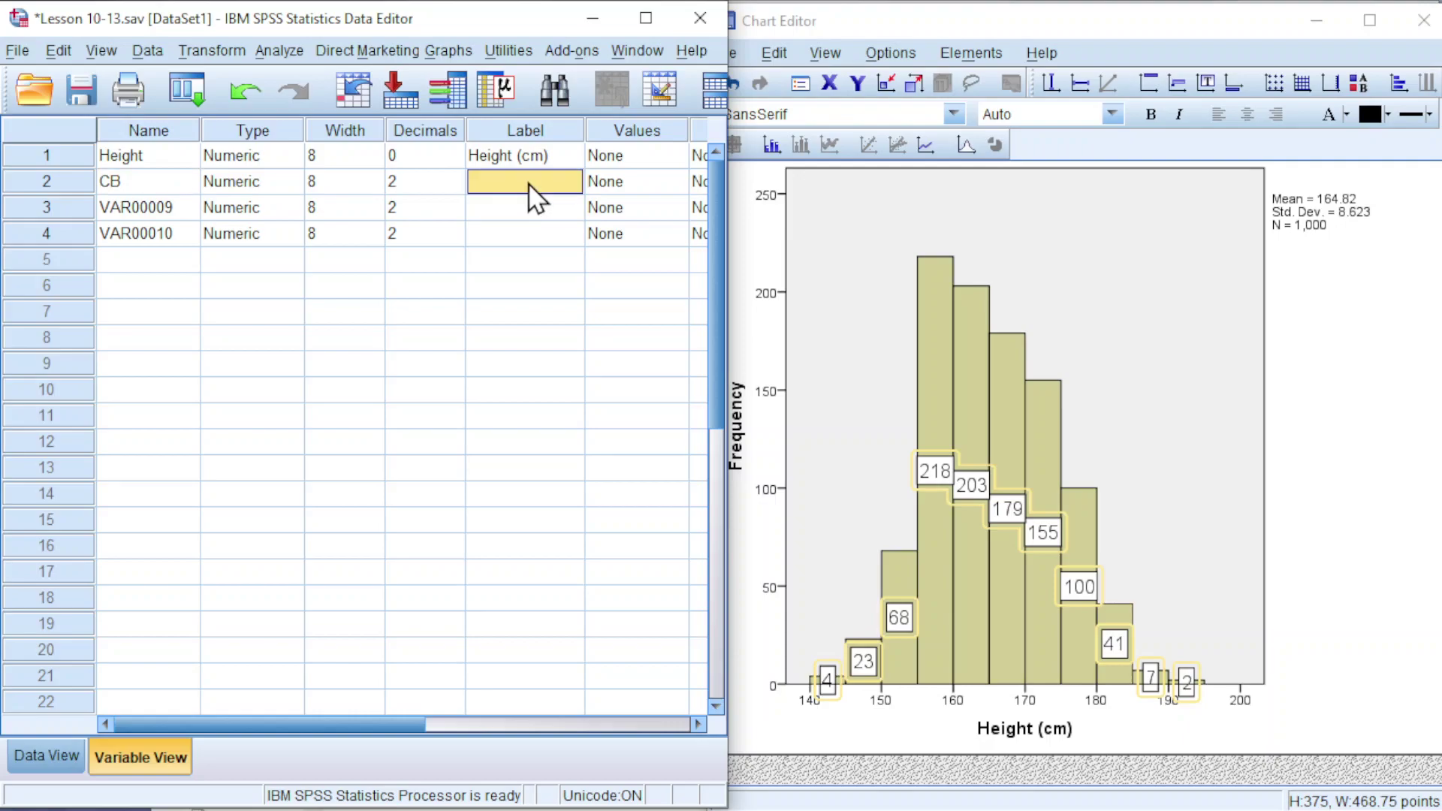
type("Height (cm)")
left_click(451, 188)
left_click(454, 187)
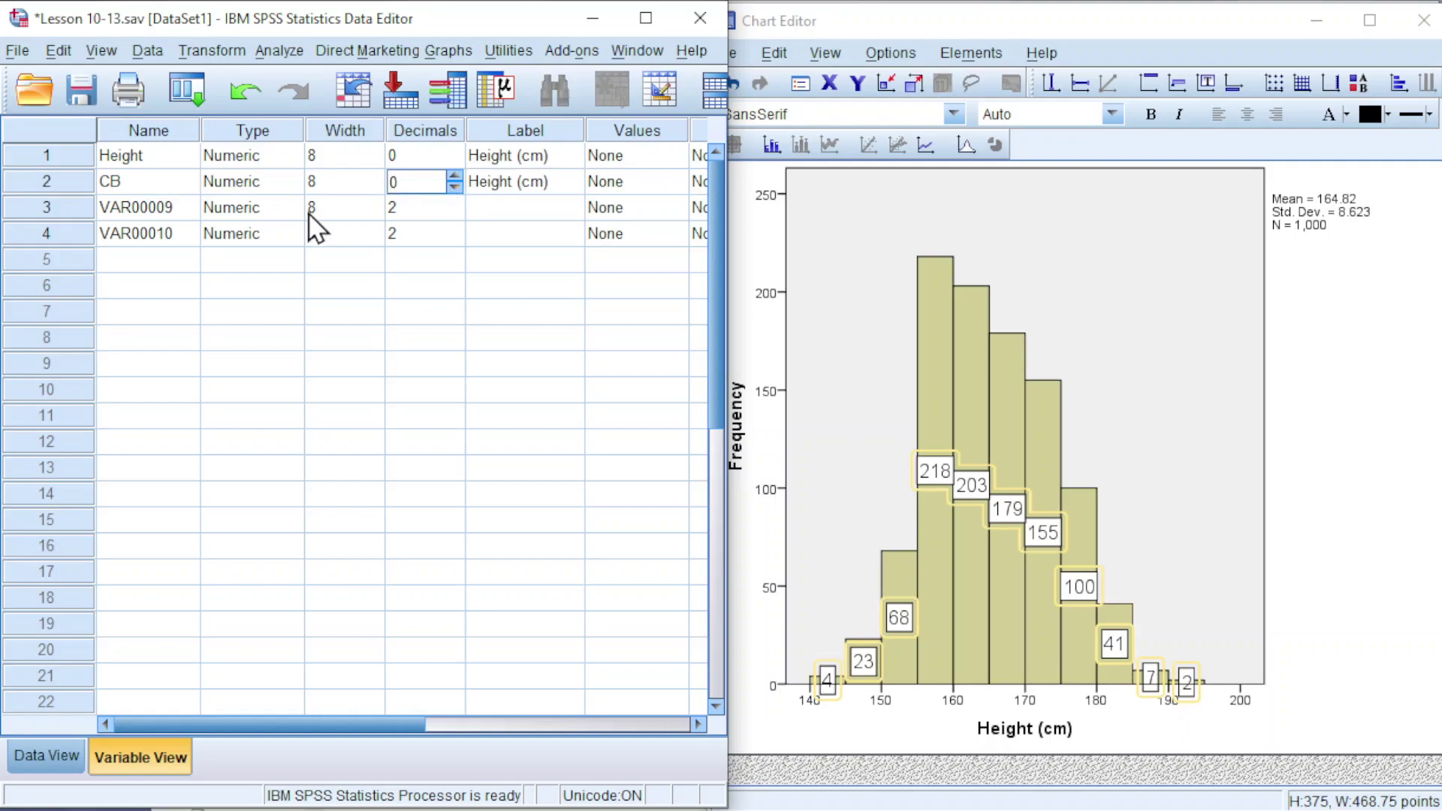
Rename VAR00009 to Frequency and VAR00010 to Width, both with 0 decimals
left_click(168, 203)
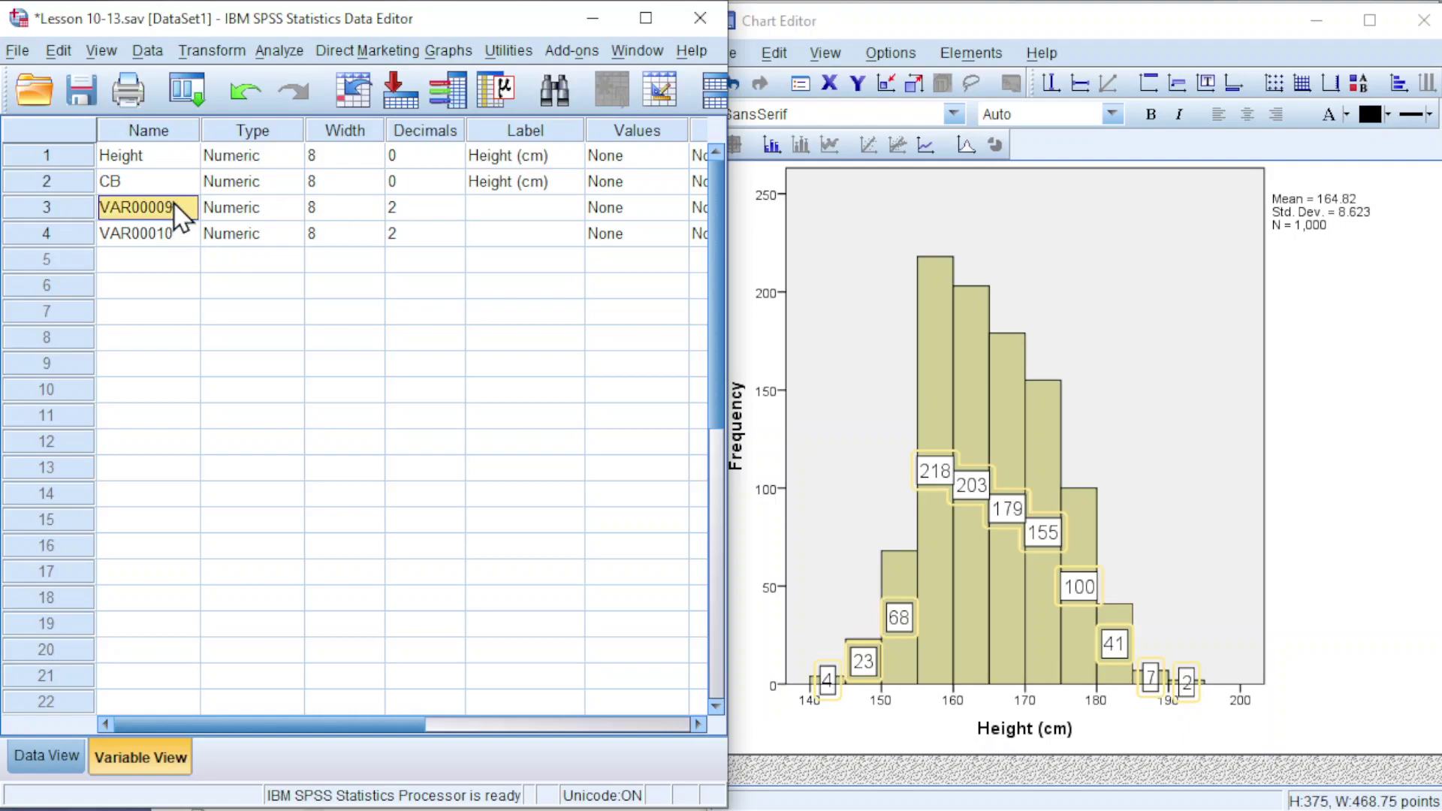
type("Frequency")
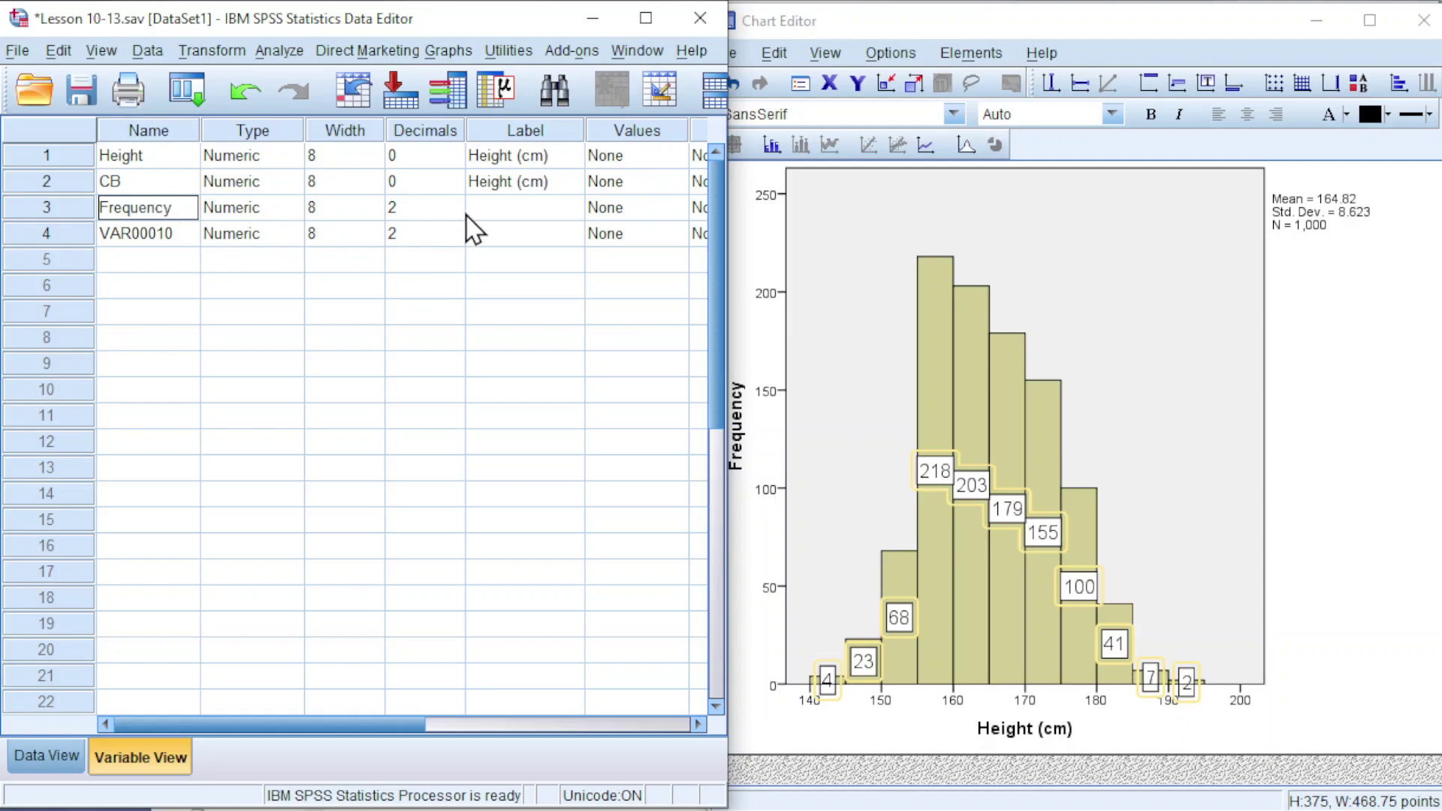
left_click(455, 215)
left_click(454, 213)
left_click(144, 238)
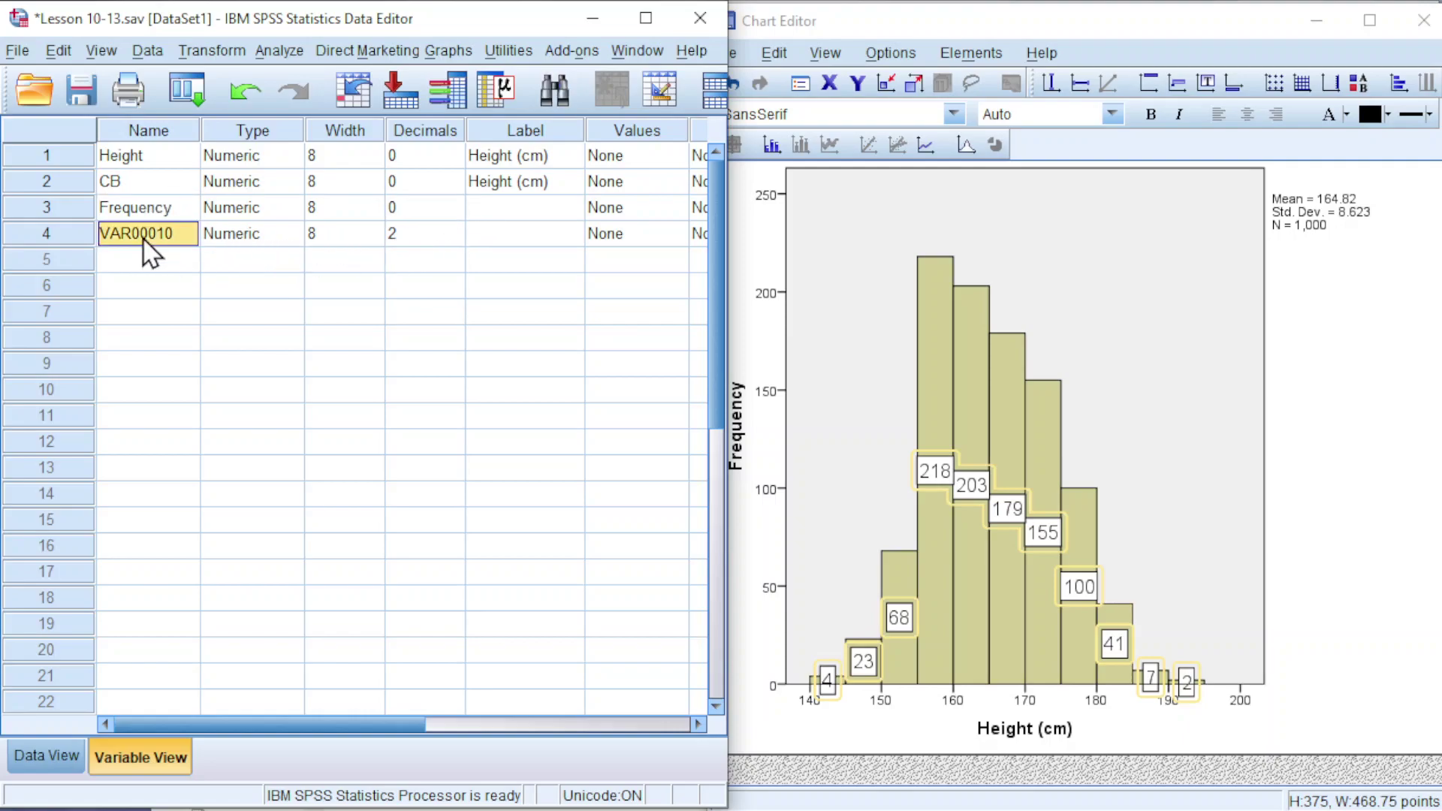
type("Width")
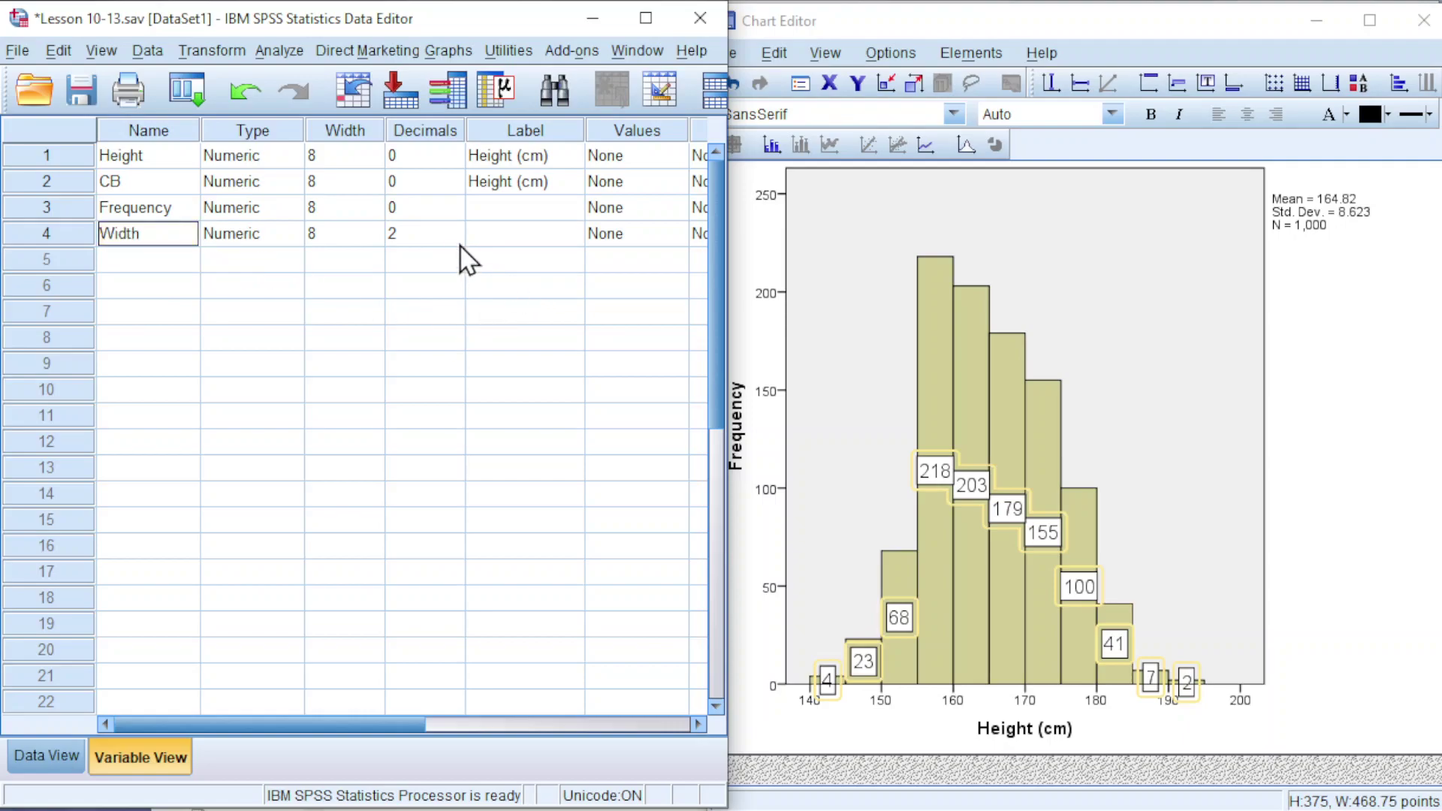
left_click(453, 240)
left_click(454, 241)
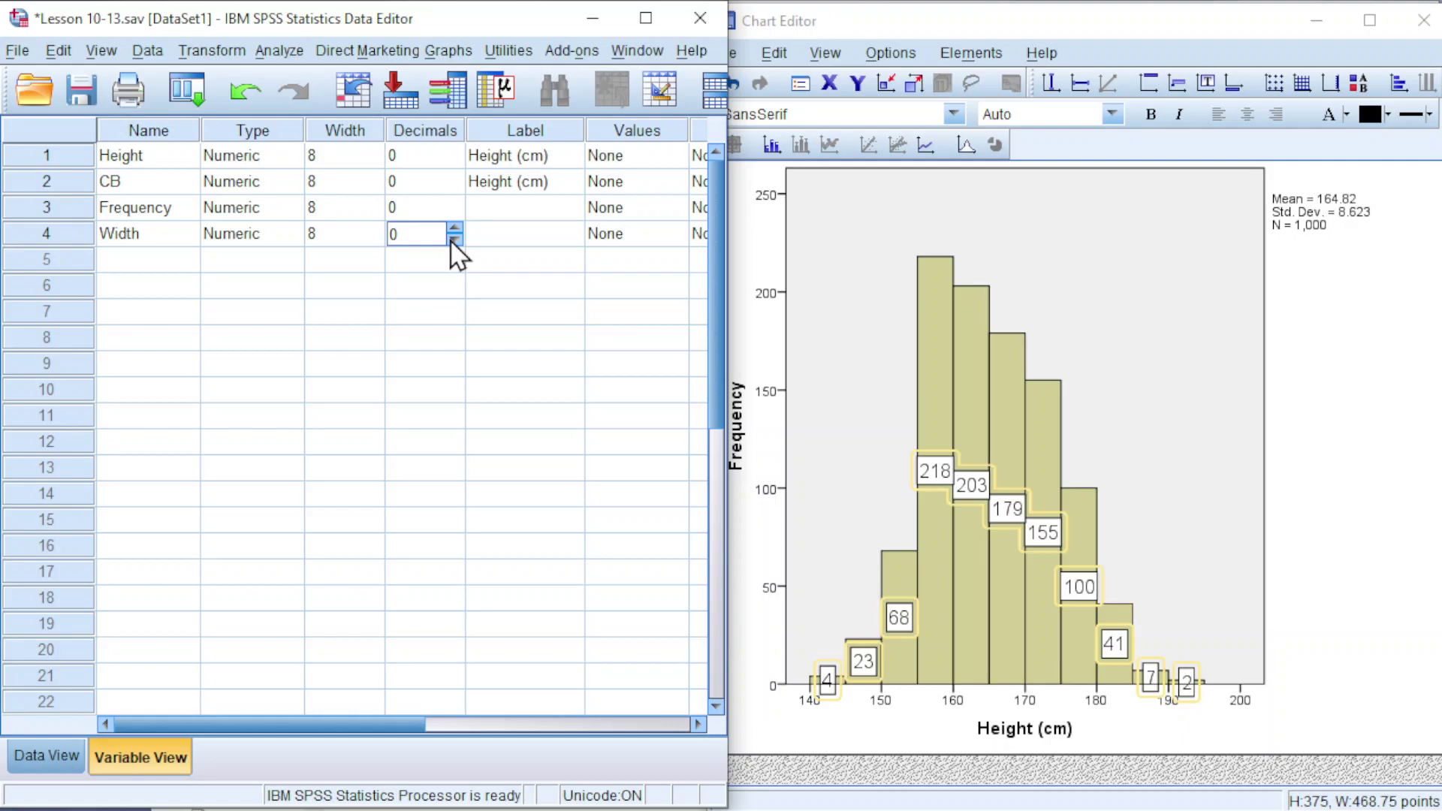
In Compute Variable, set target variable AF with the label Adjusted Frequency
left_click(222, 50)
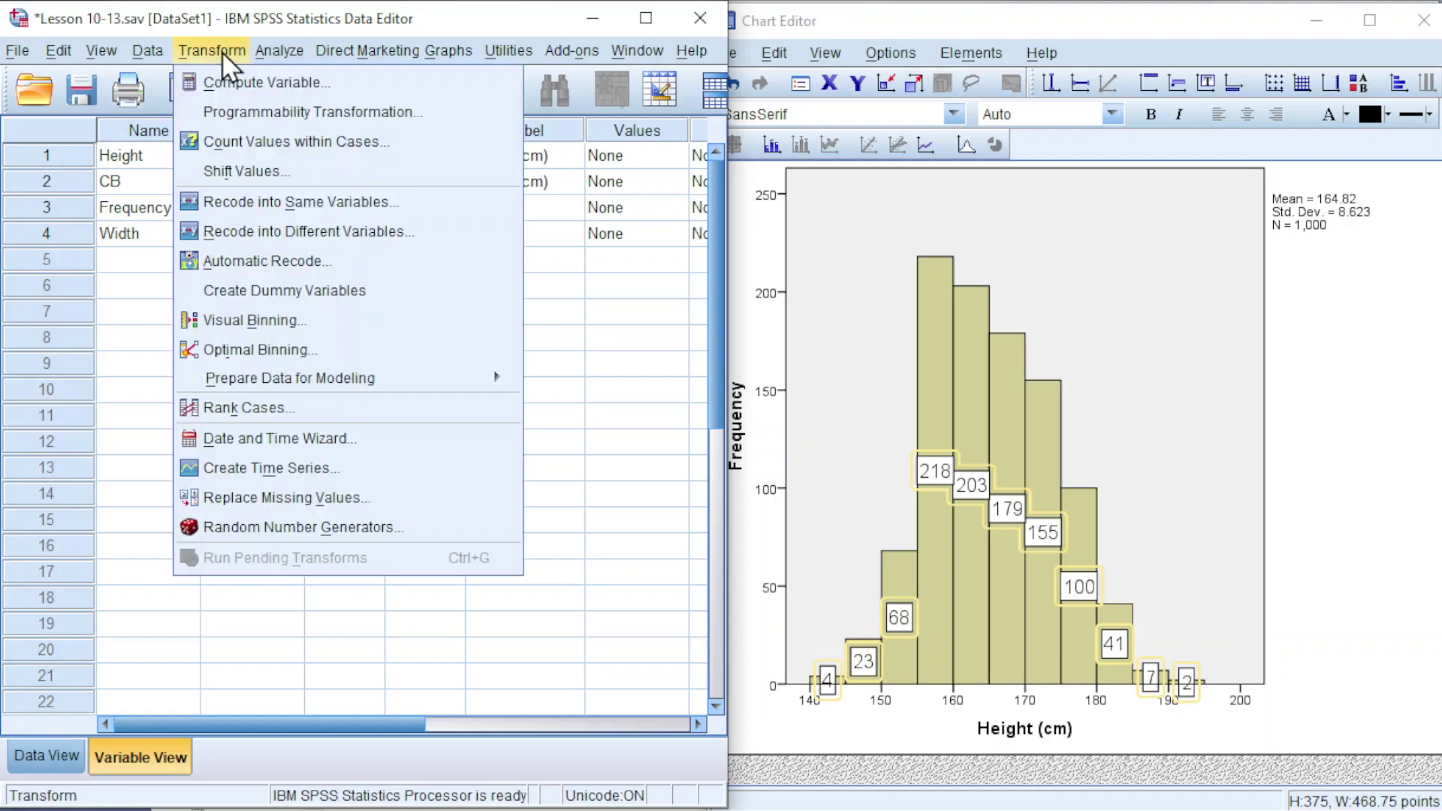
left_click(222, 83)
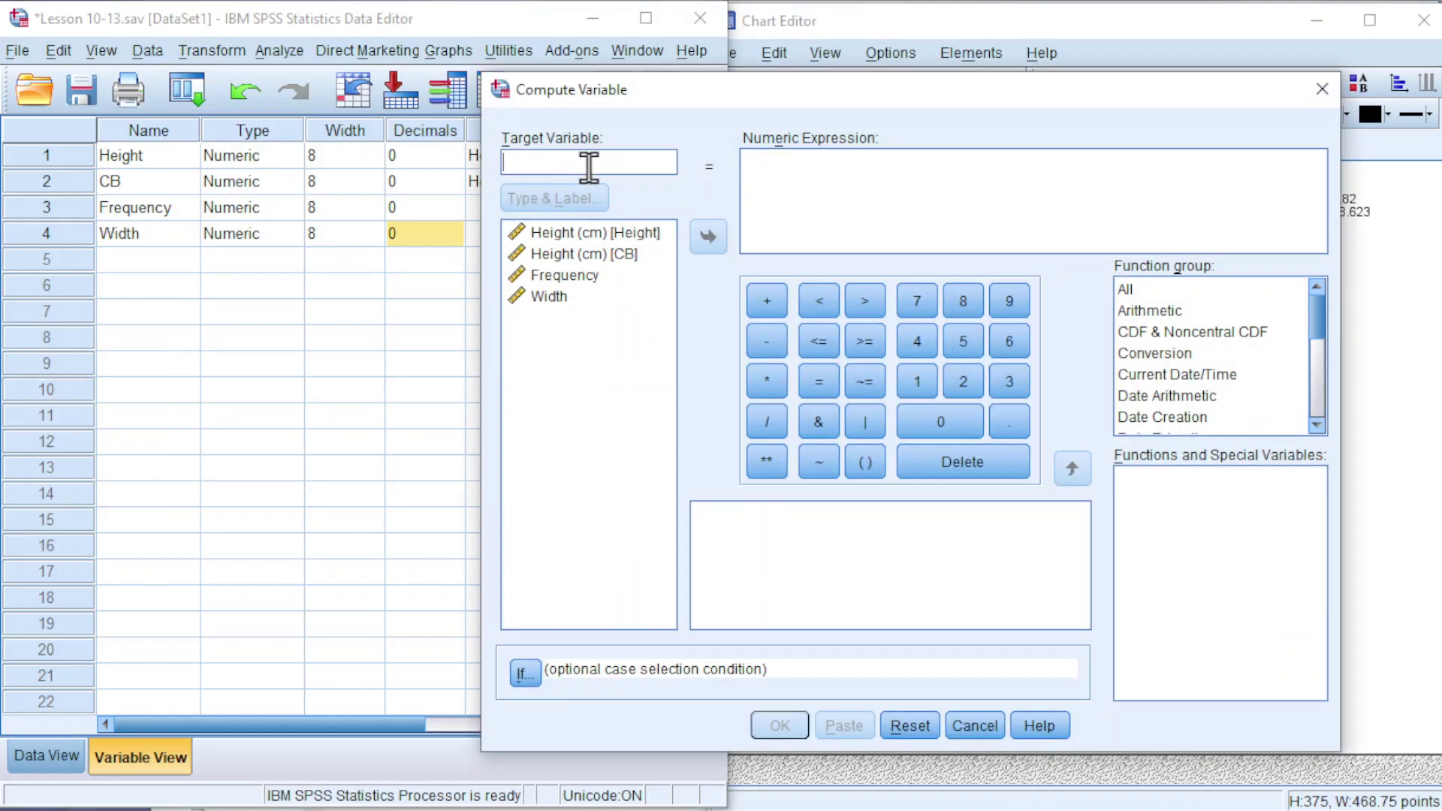
type("AF")
left_click(562, 200)
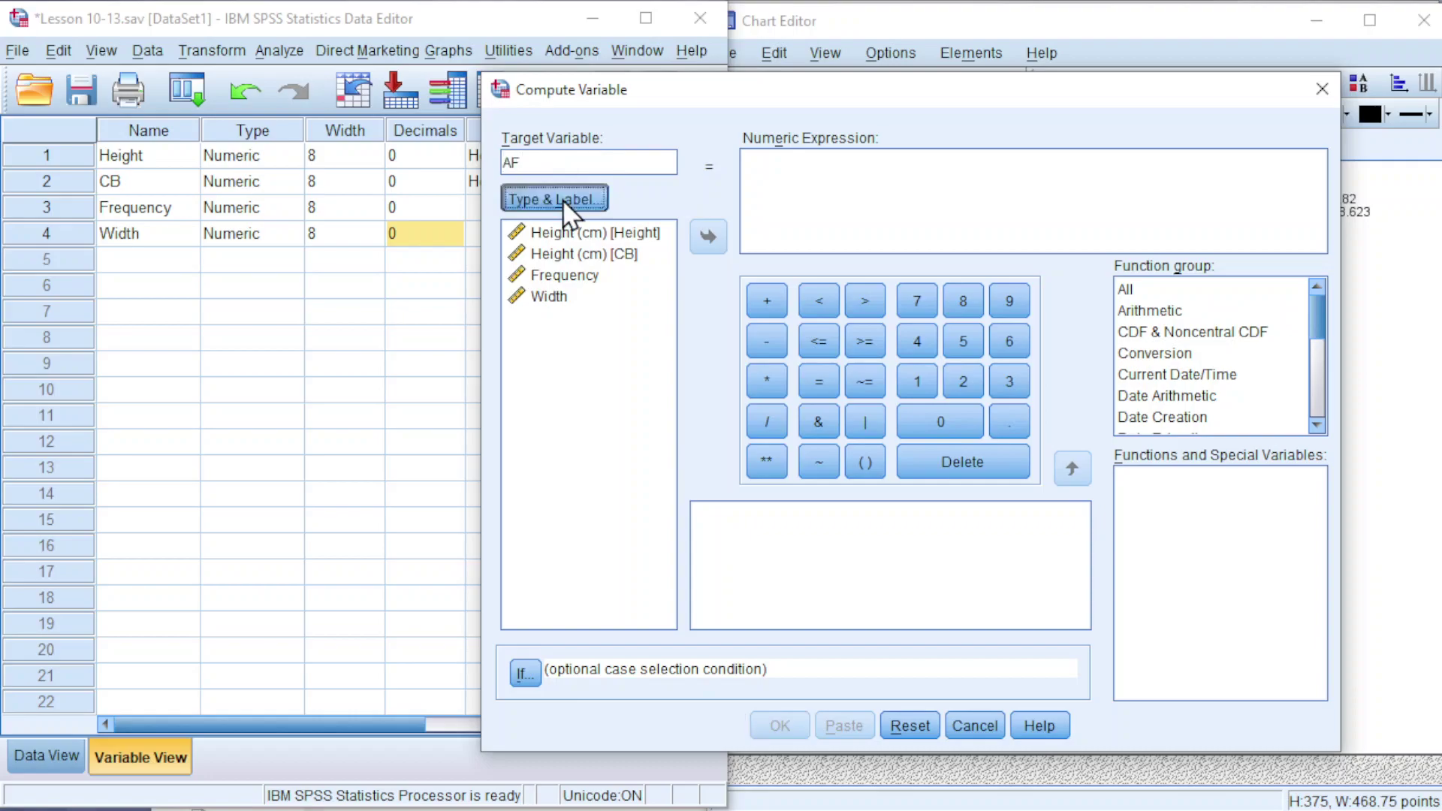
left_click(1038, 327)
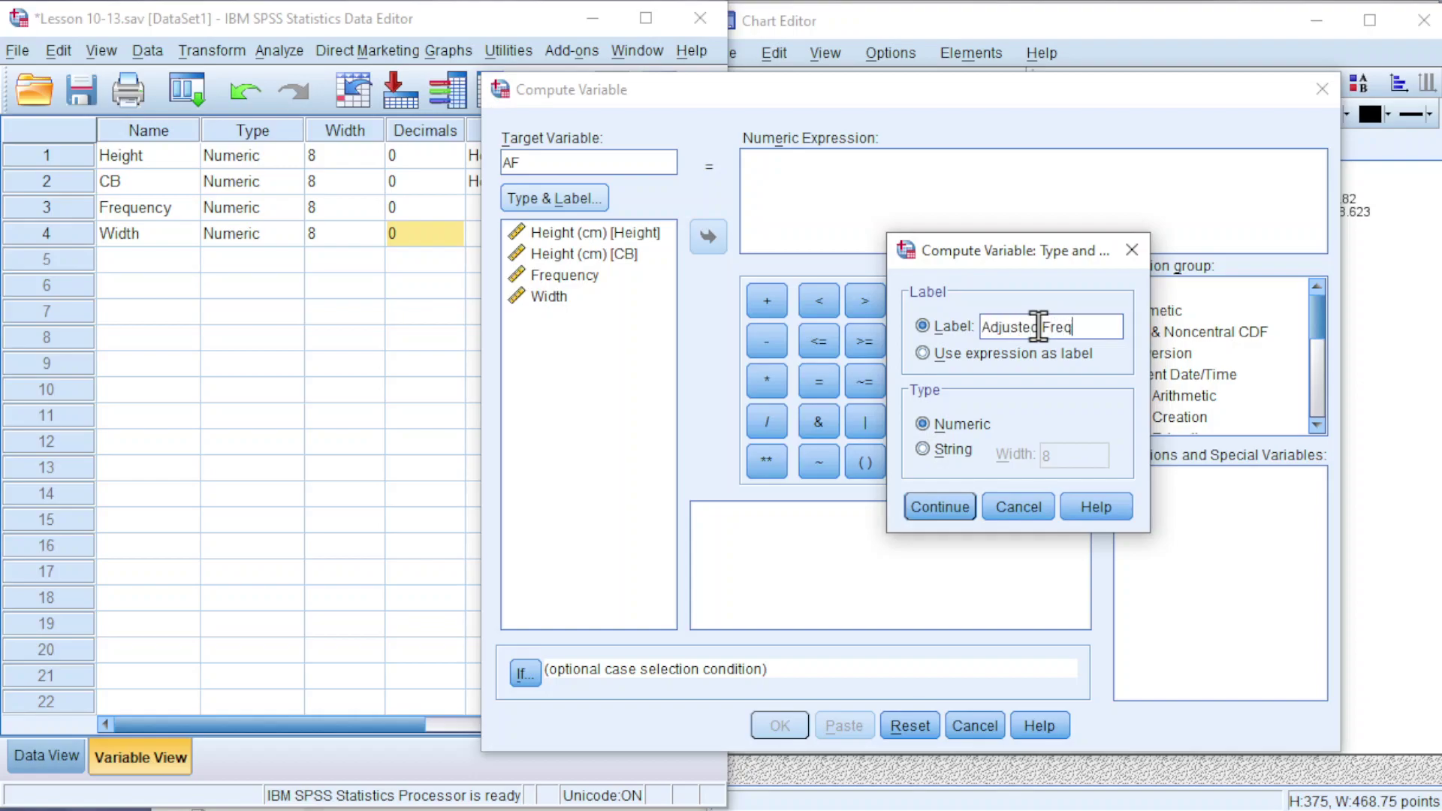
left_click(939, 507)
left_click(820, 171)
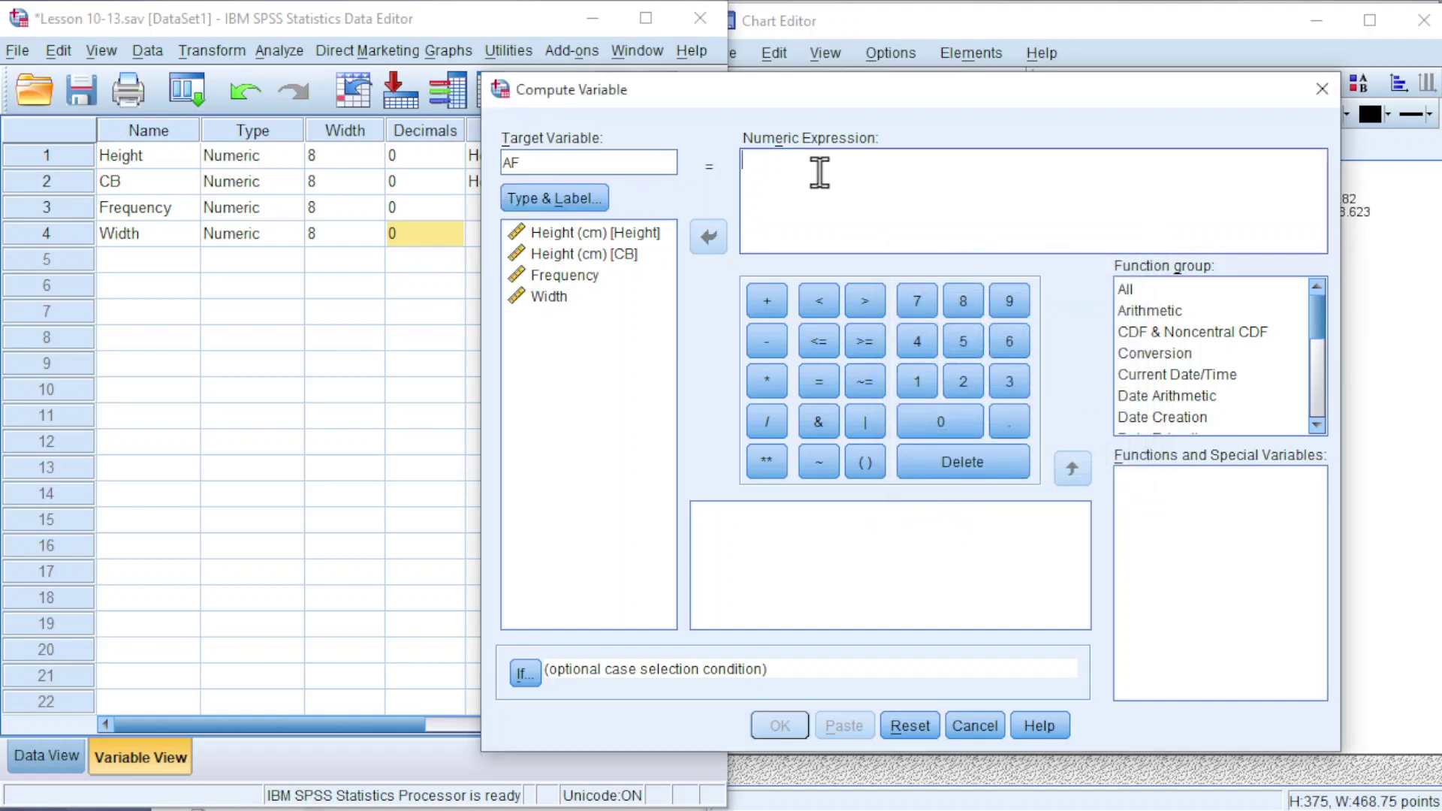
Build the expression 5*Frequency/Width and run it to create the AF column
left_click(64, 756)
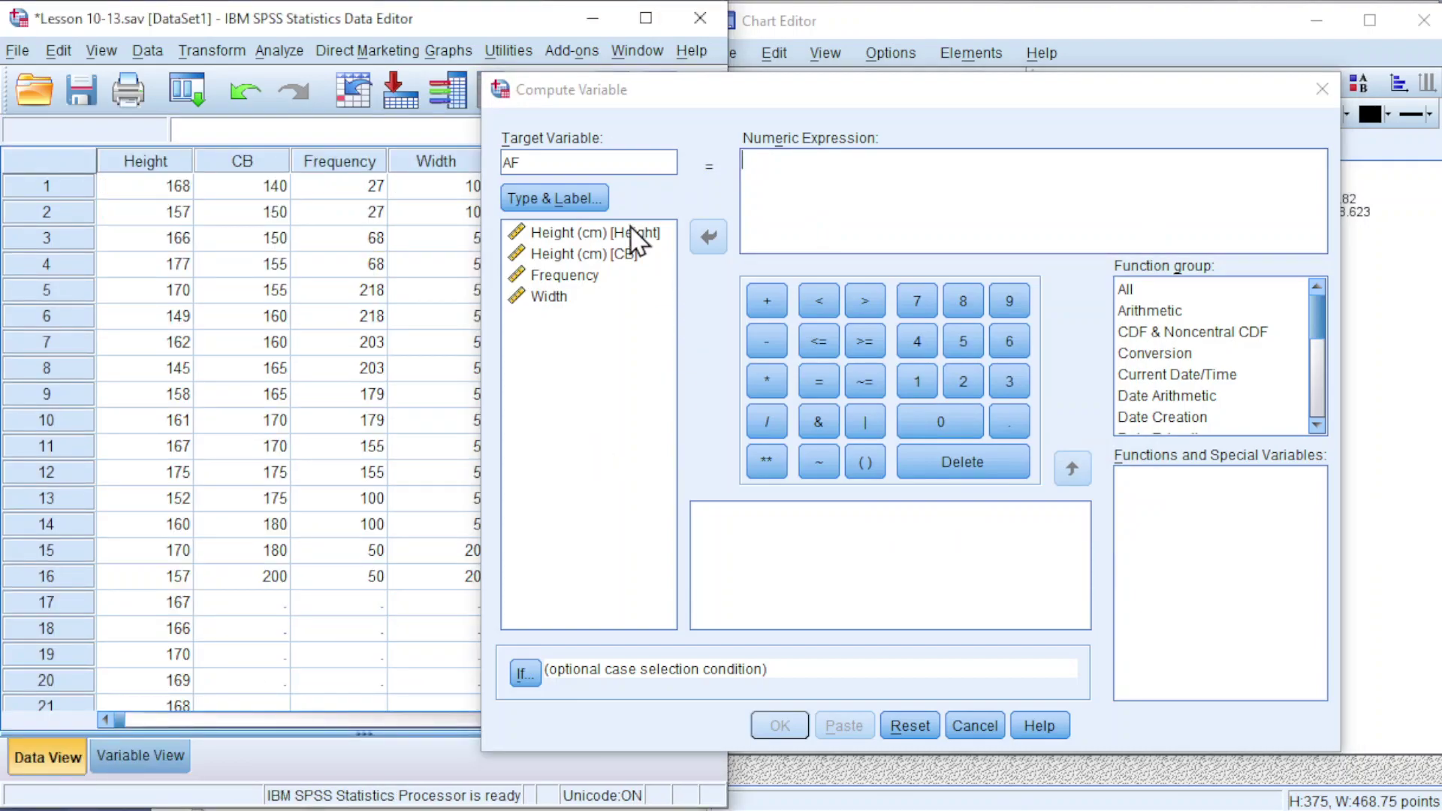
left_click_drag(651, 96, 703, 91)
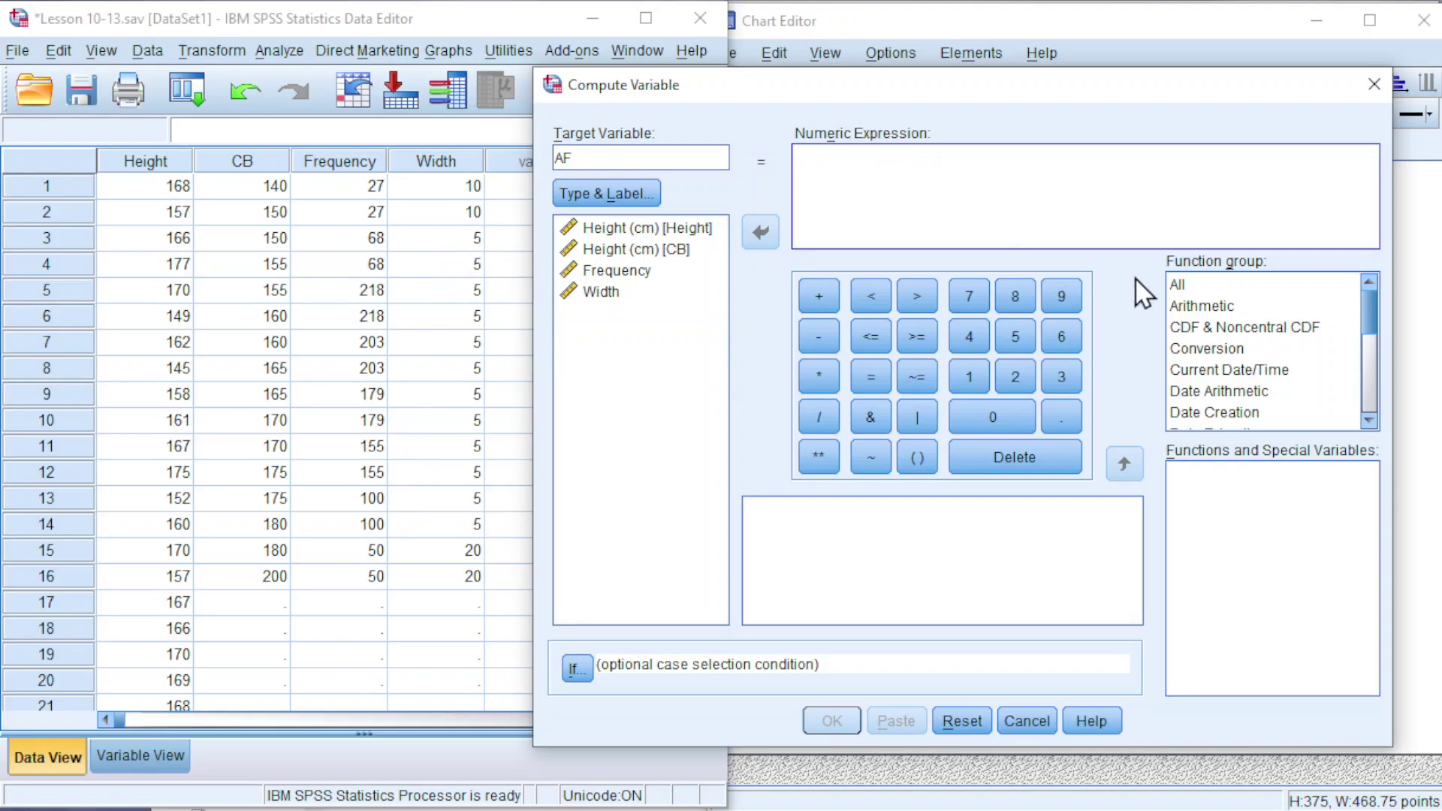
type("5*")
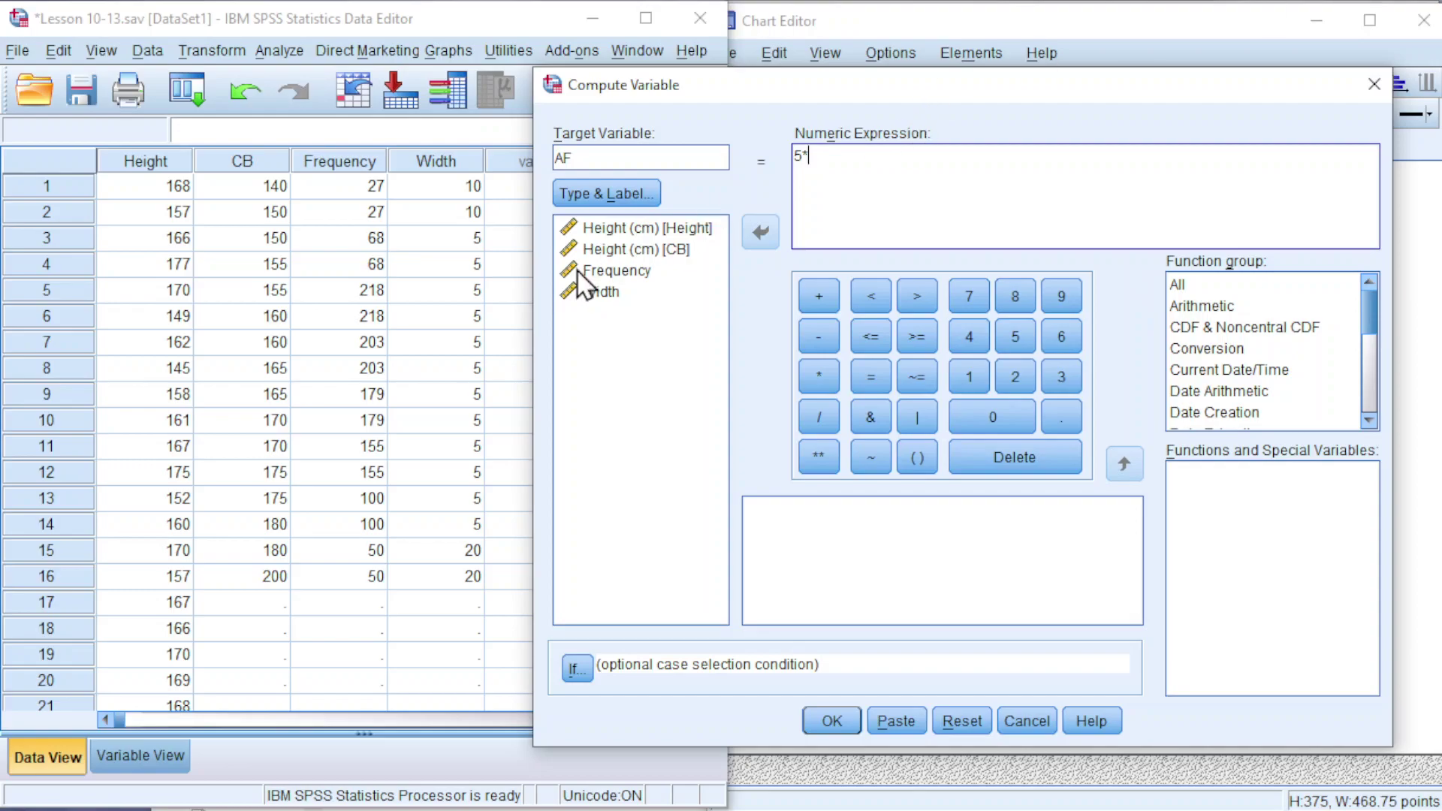
left_click(600, 277)
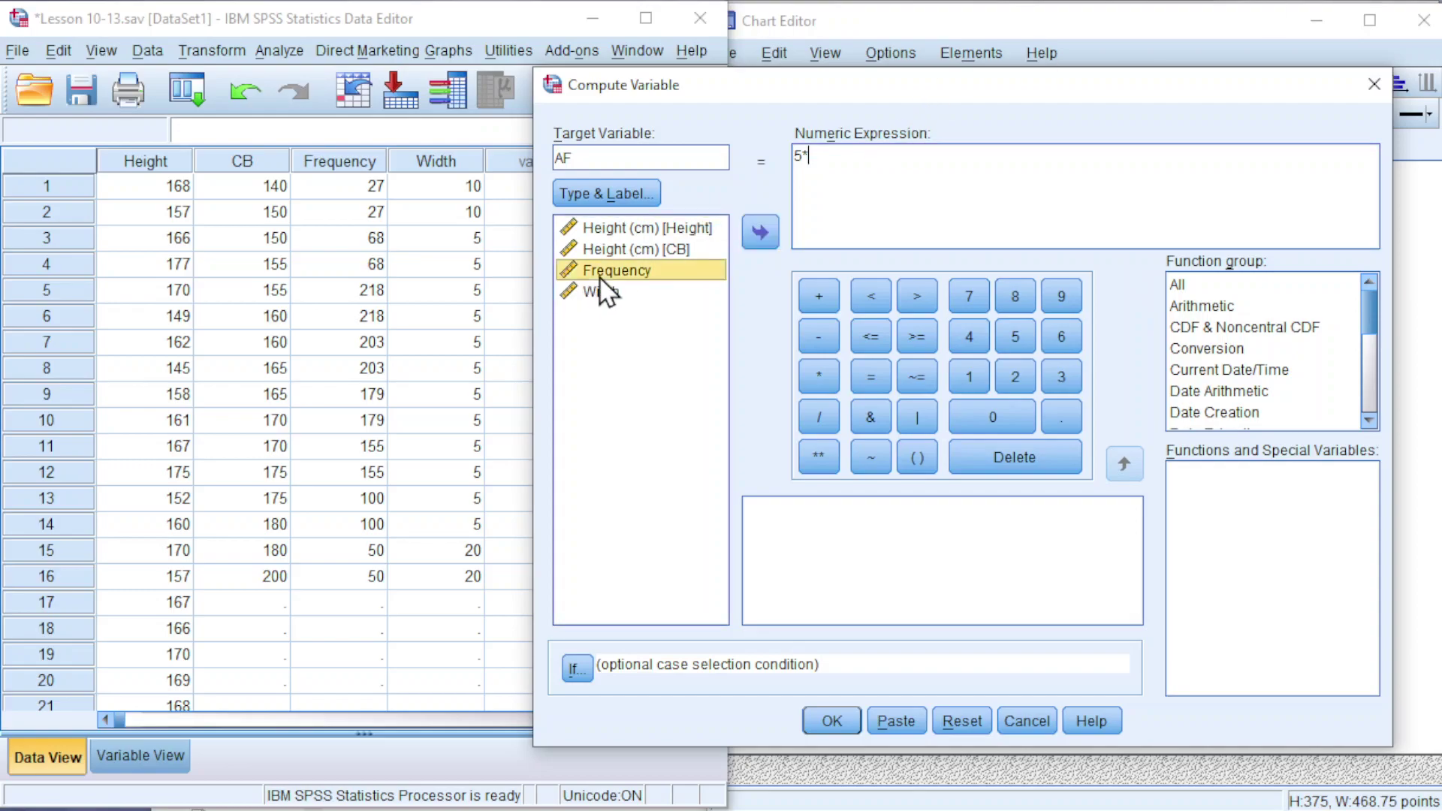
type("*")
left_click(760, 228)
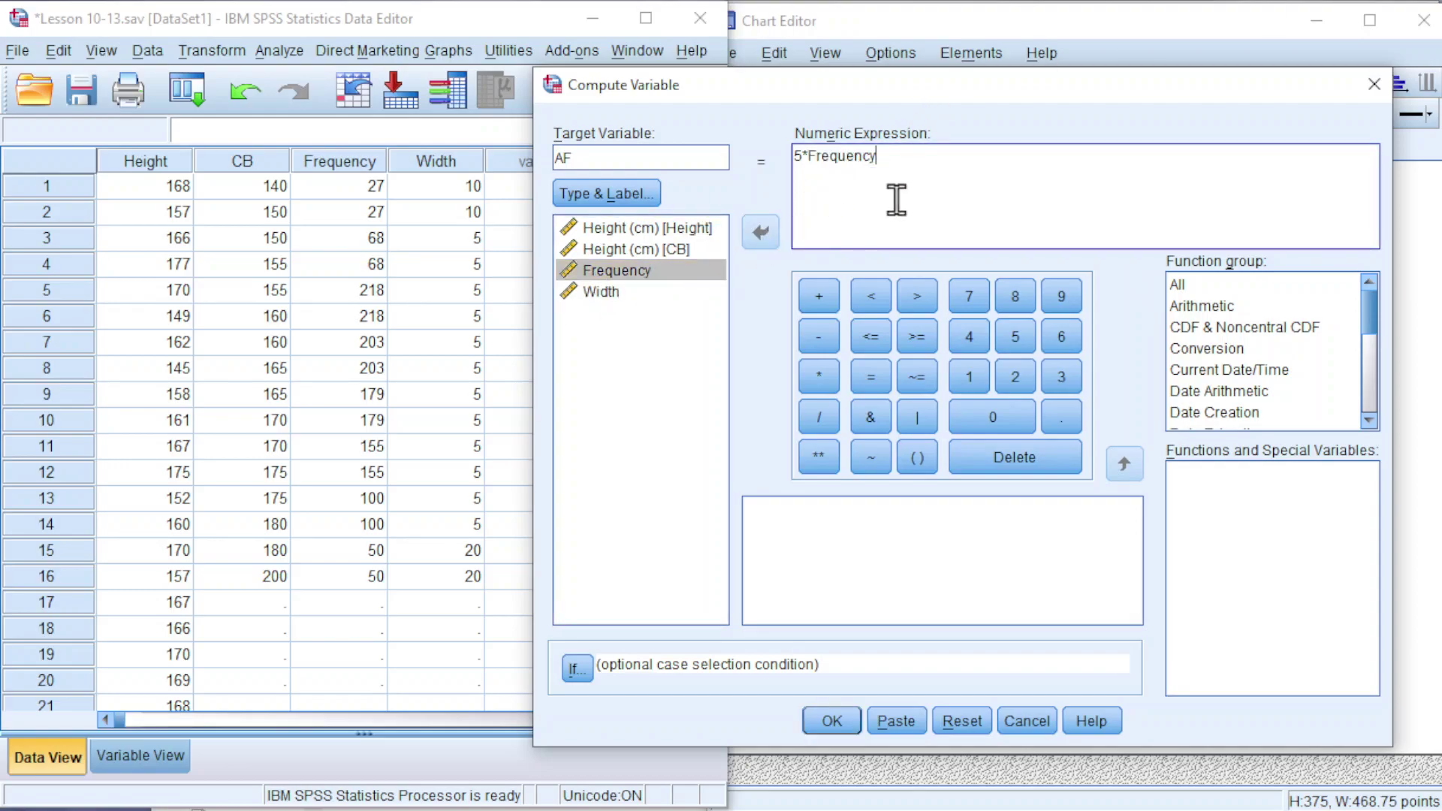
left_click(599, 293)
left_click(758, 234)
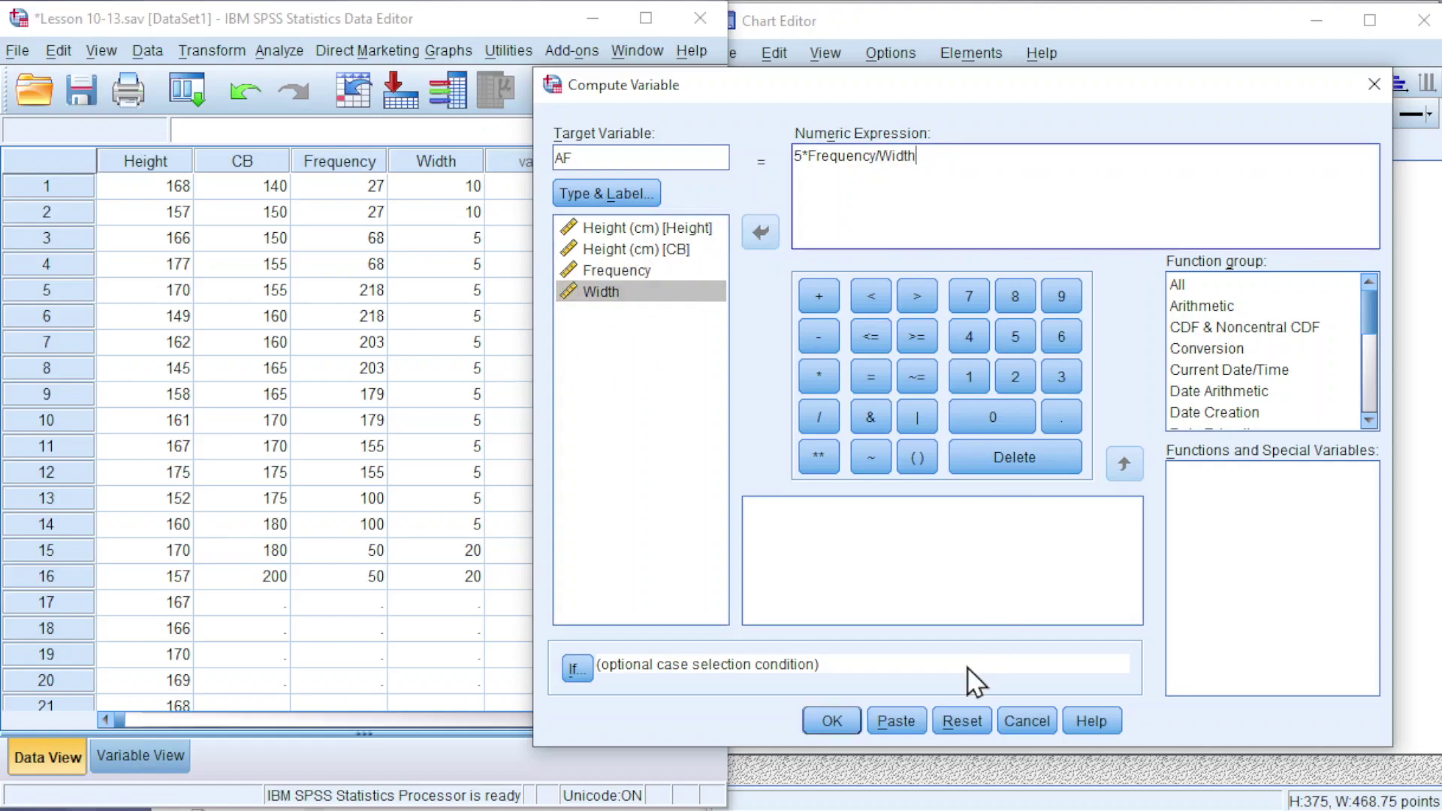
left_click(830, 719)
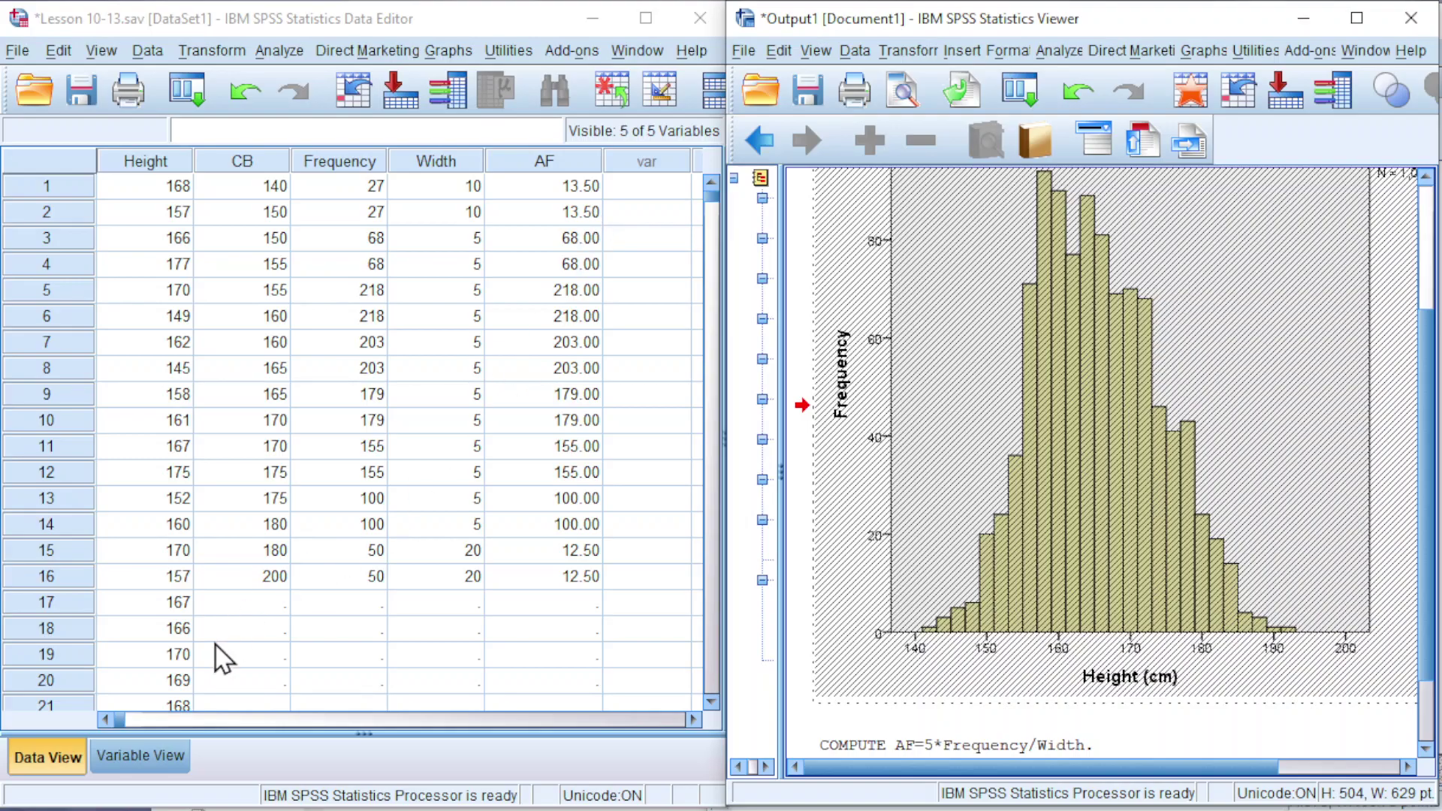
Set AF to 1 decimal place in Variable View and check the values in Data View
left_click(143, 758)
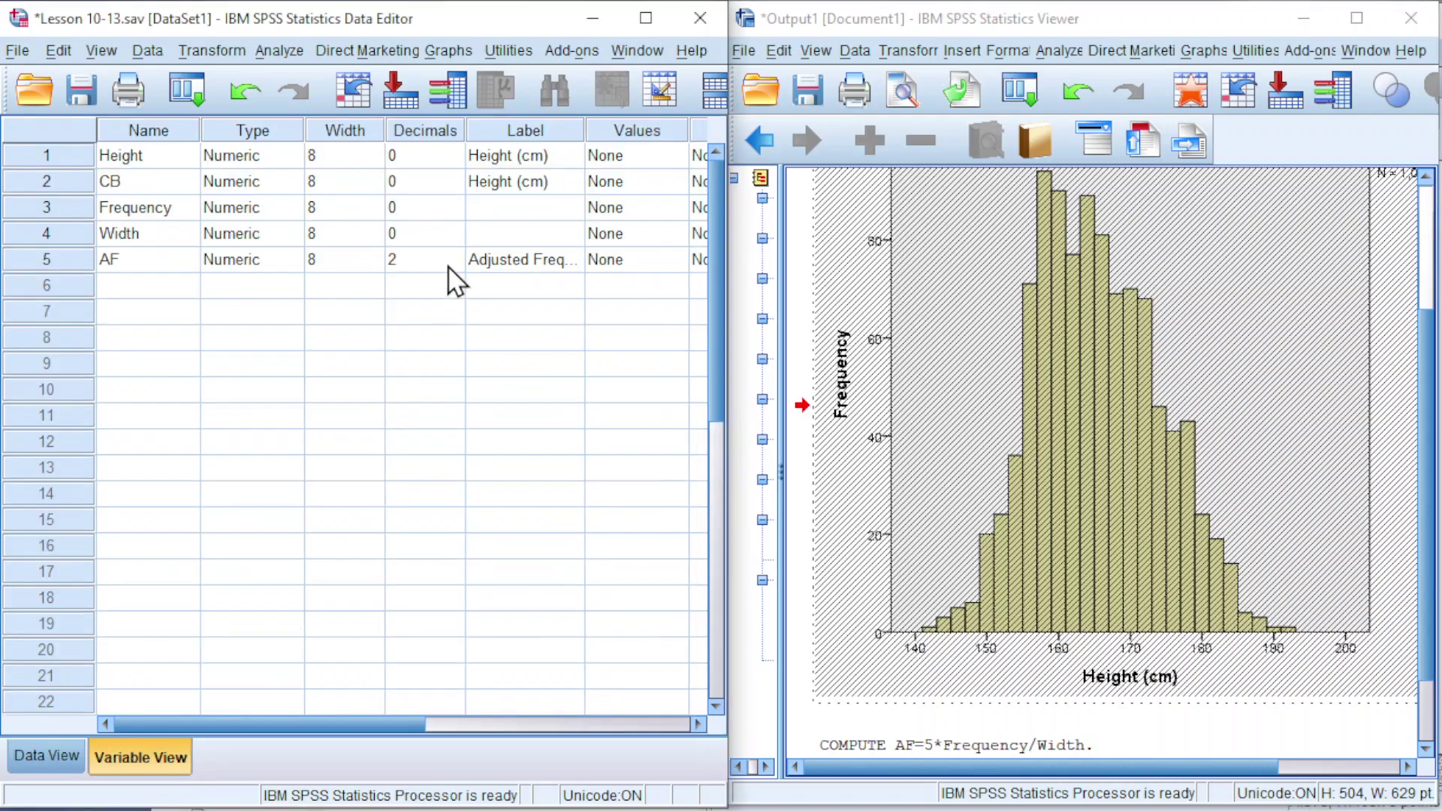
left_click(449, 266)
left_click(458, 267)
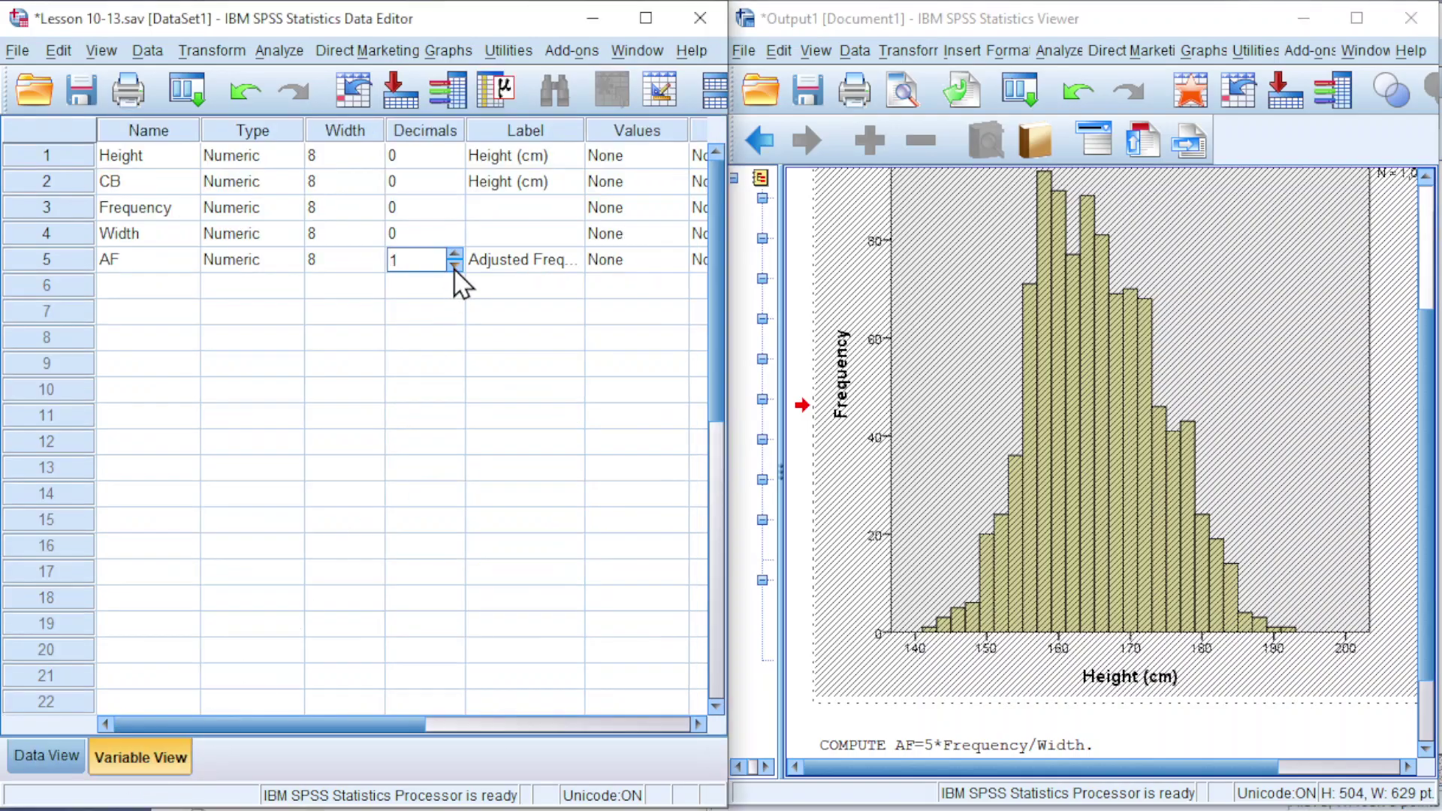
left_click(46, 760)
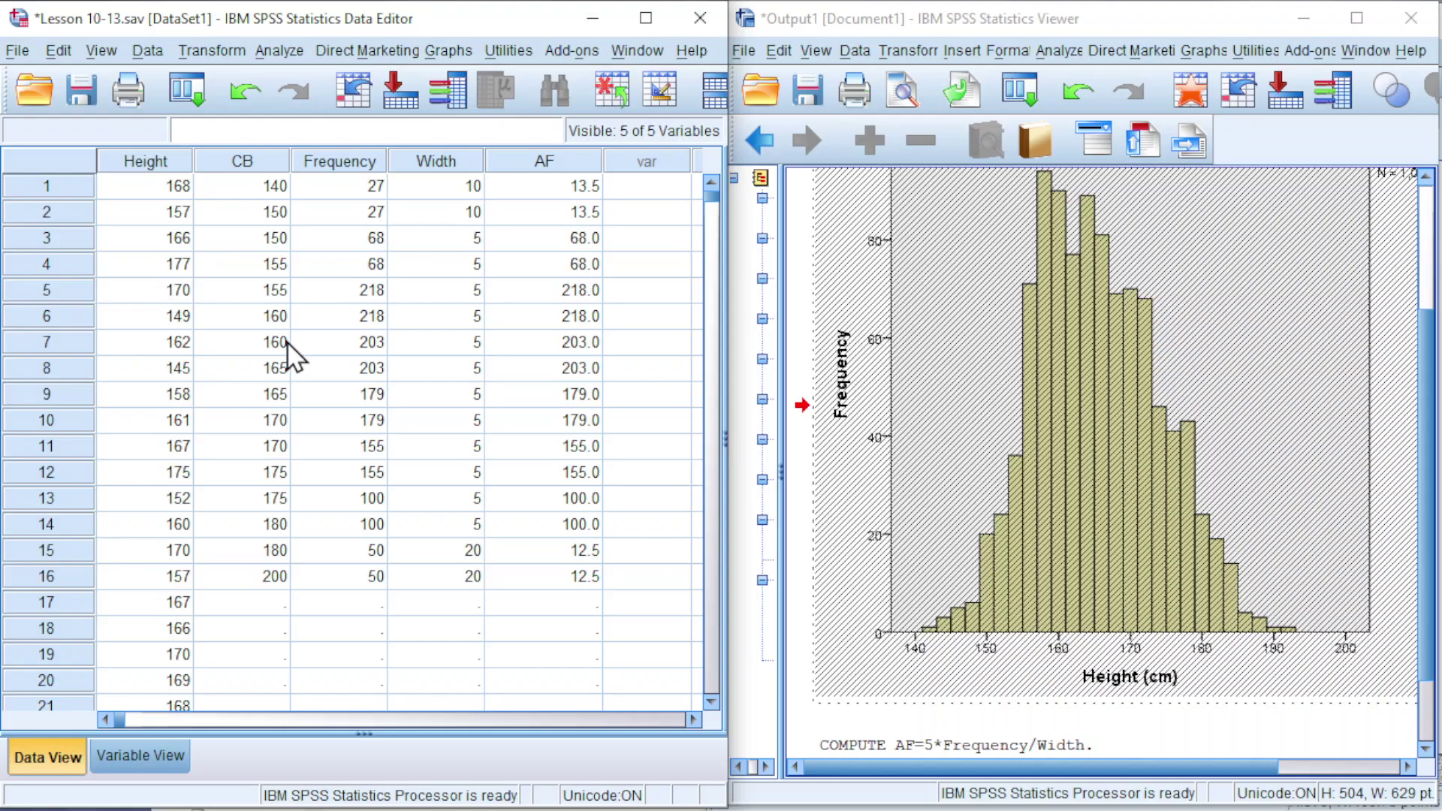
Add variable Code in row 6 with the label 'Class code' and select its Decimals cell
left_click(138, 759)
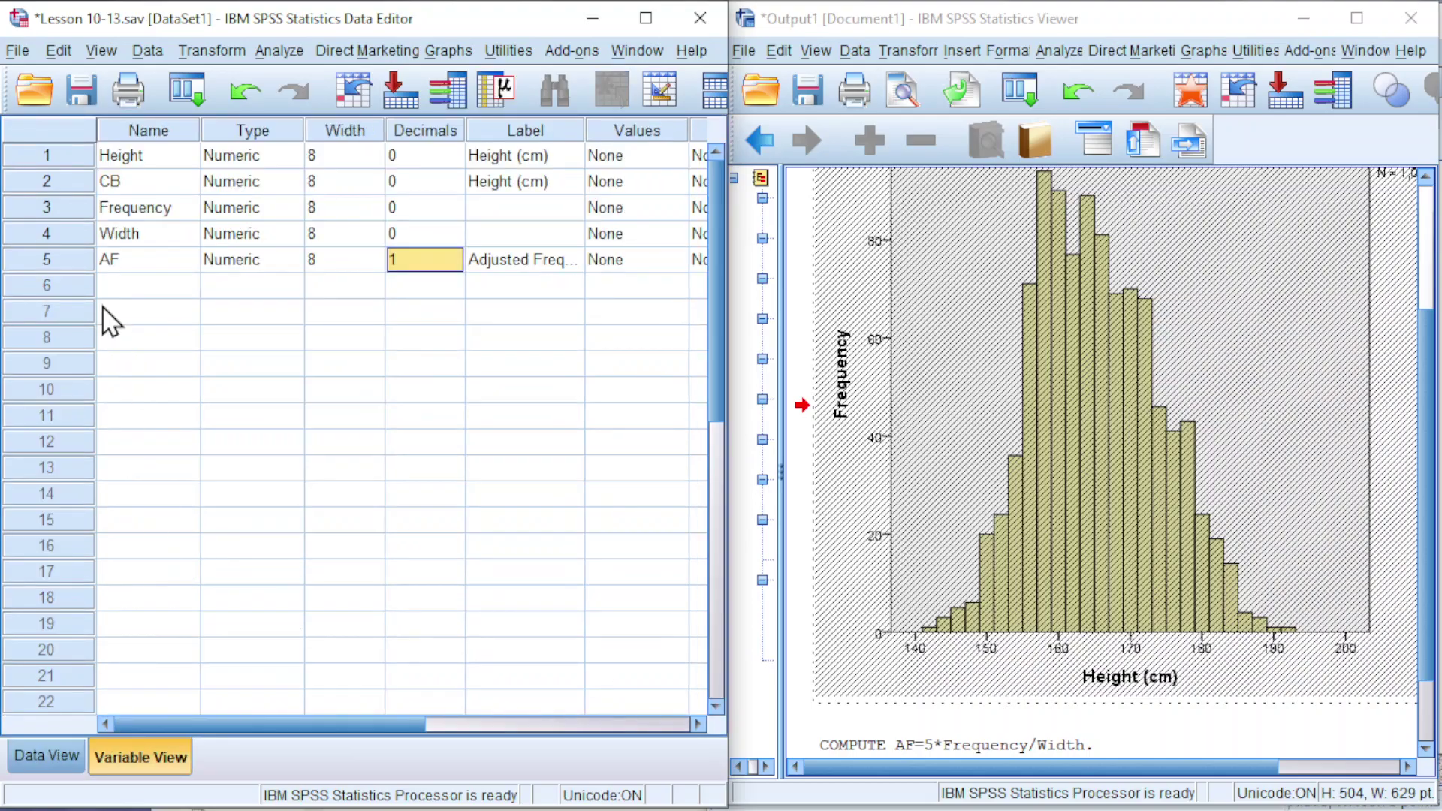
left_click(128, 293)
type("Code")
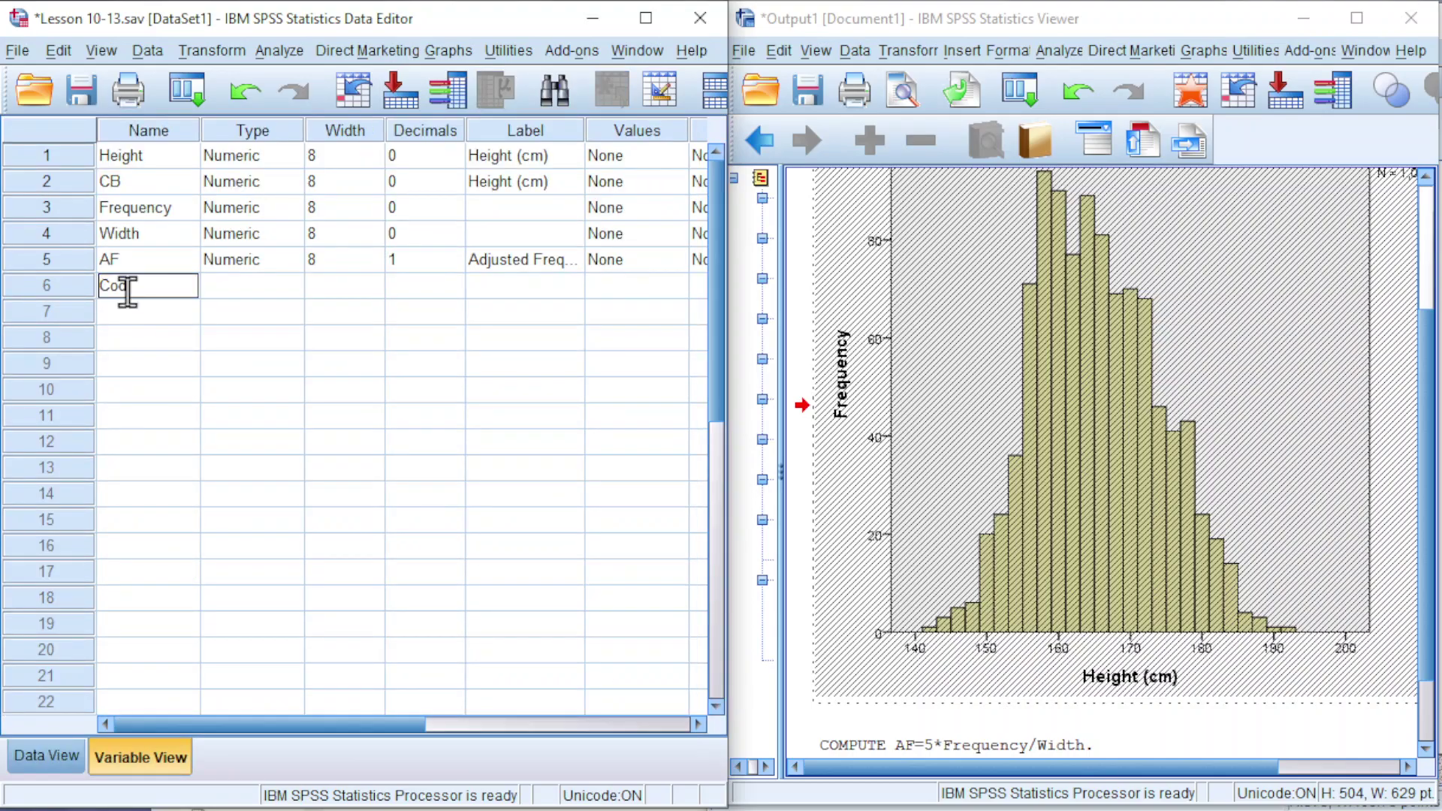
left_click(523, 289)
type("C")
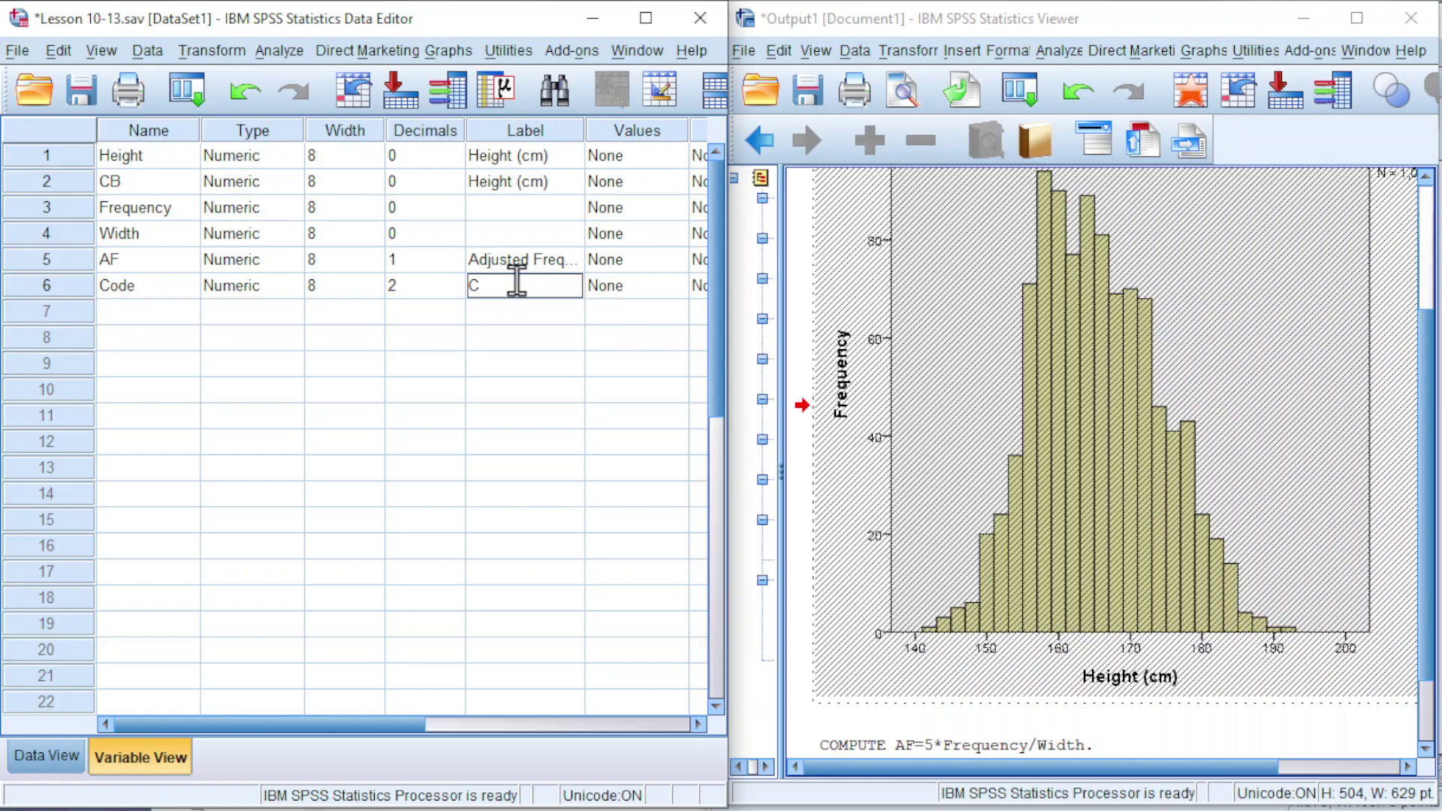
type("lass code")
key("Return")
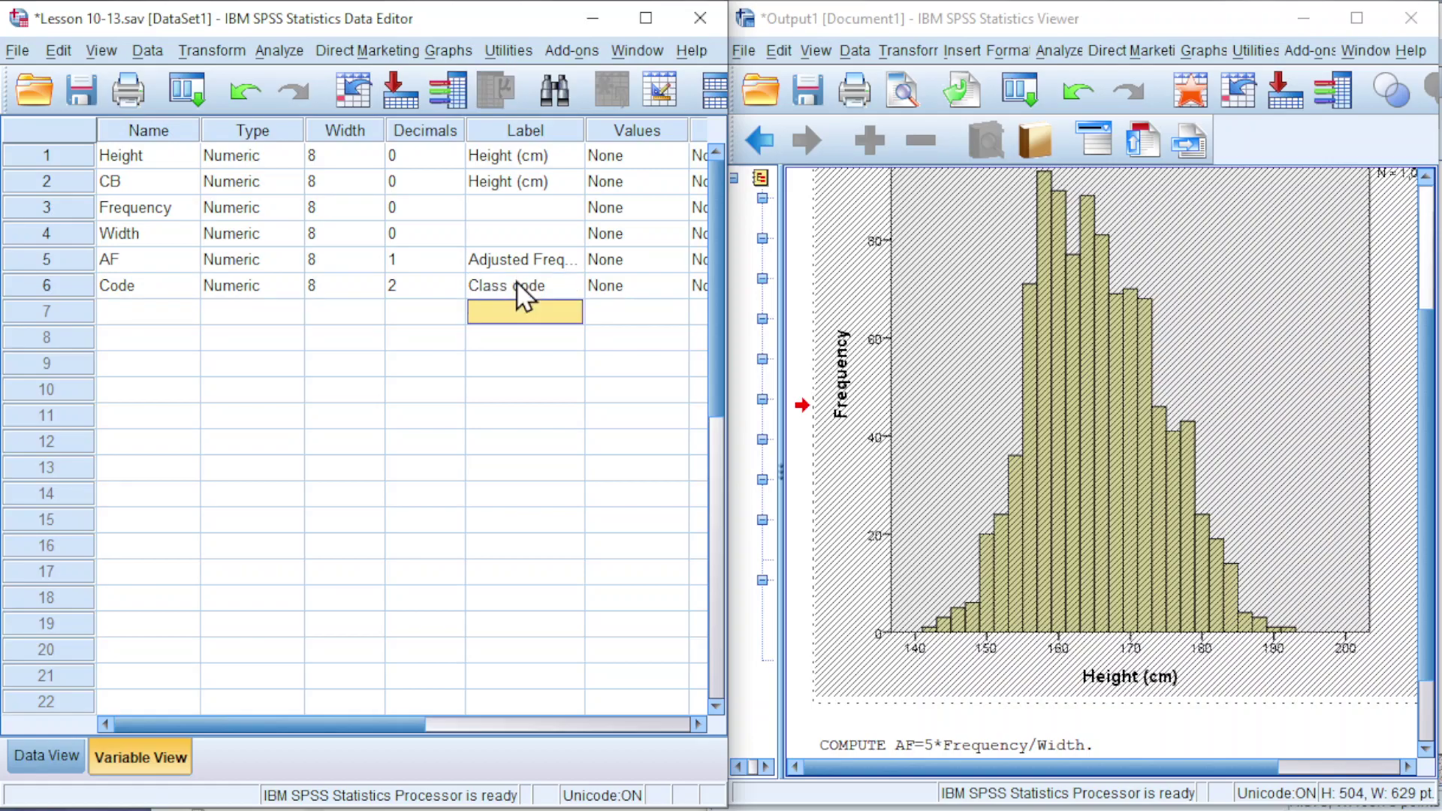
left_click(438, 286)
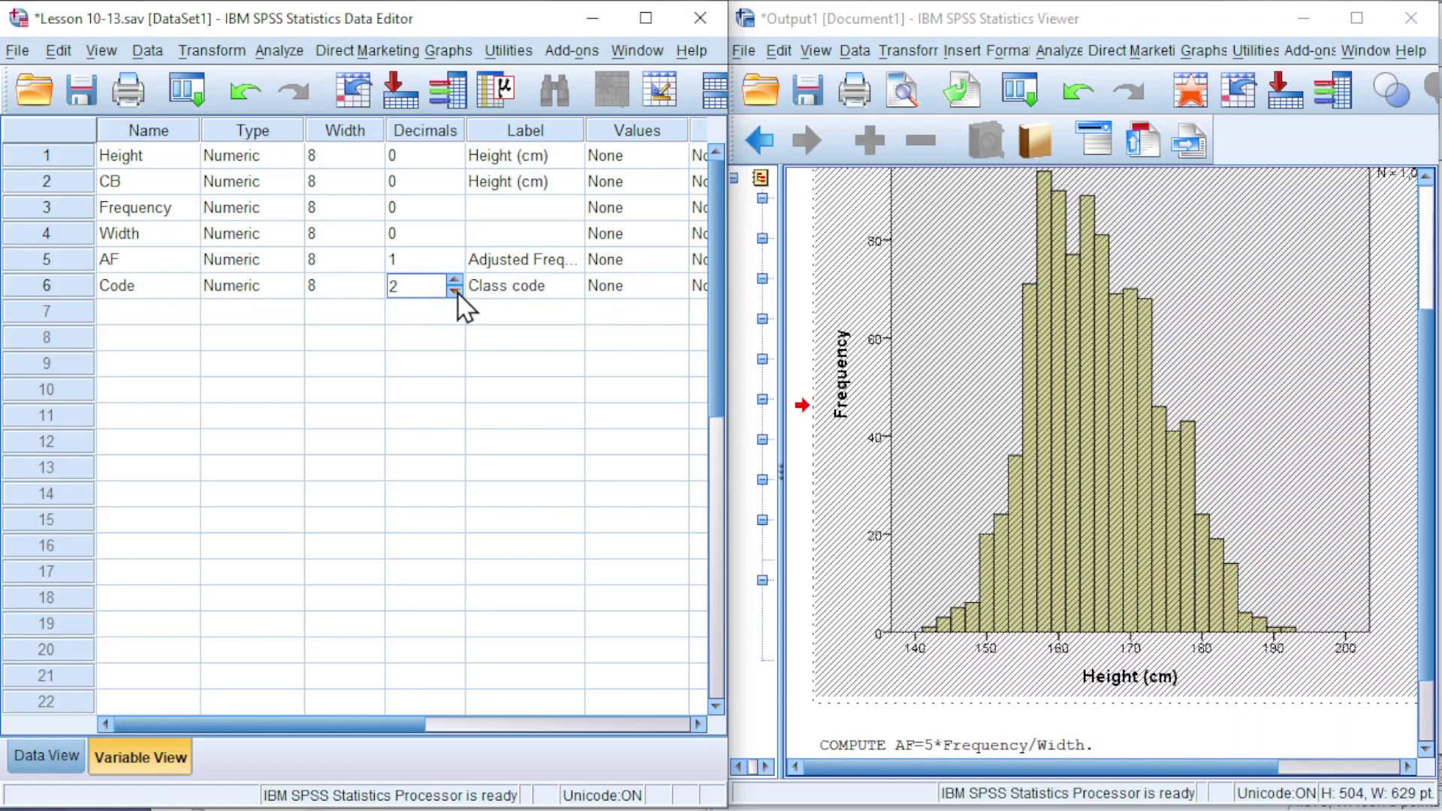
In Data View, enter class codes 1,1,2,2,…,8,8 down the Code column for rows 1–16
left_click(47, 760)
left_click(652, 189)
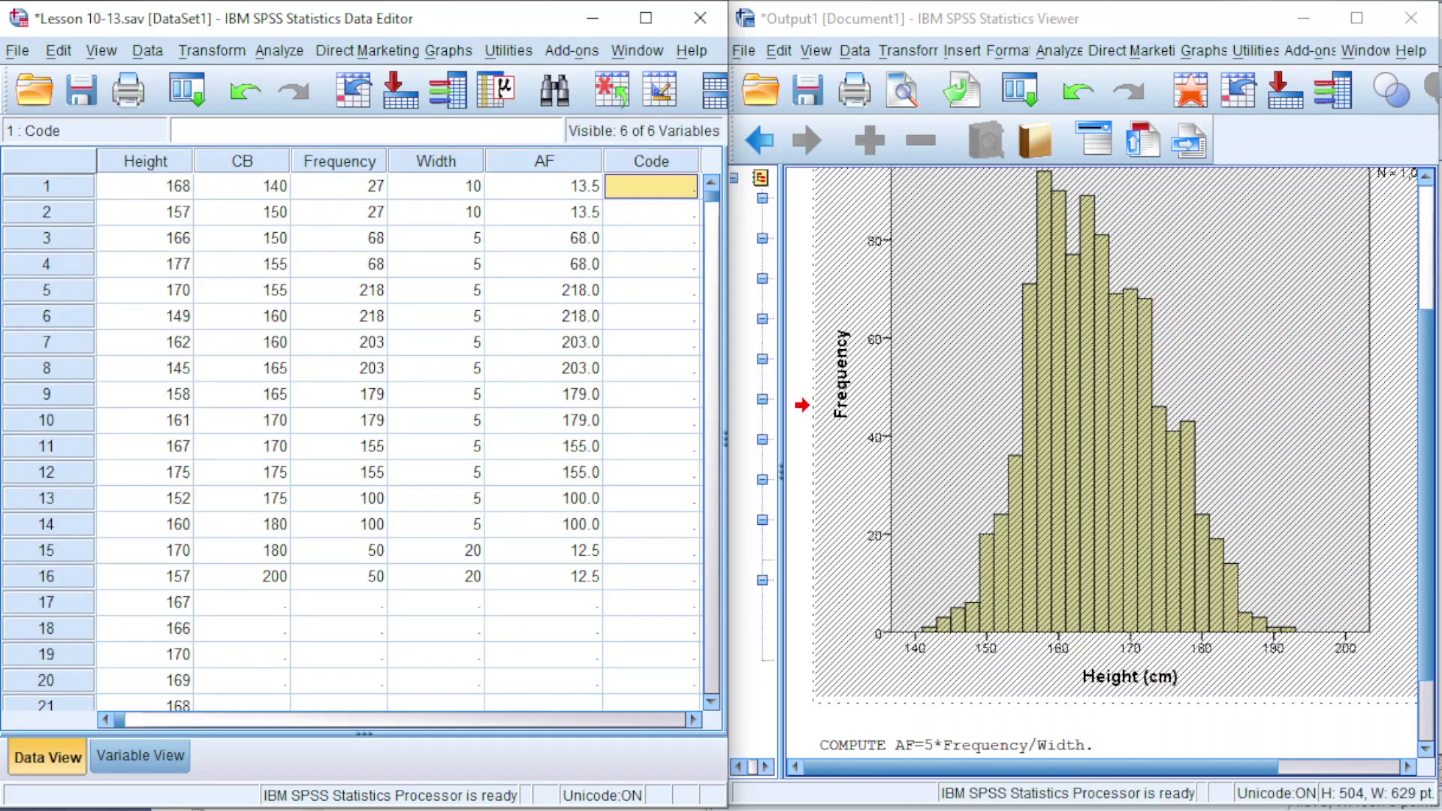
type("1")
key("Return")
type("1")
key("Return")
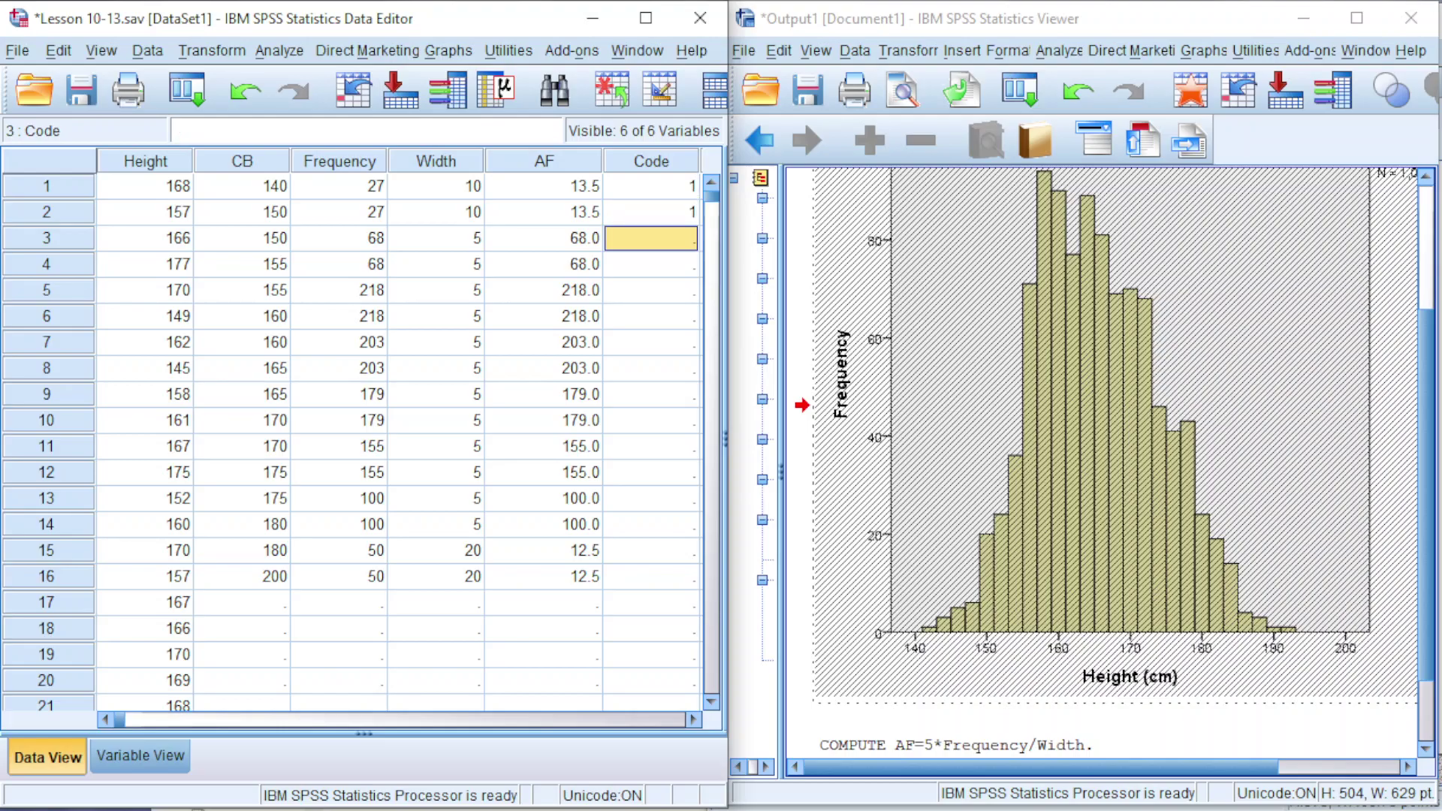
type("2")
key("Return")
type("2")
key("Return")
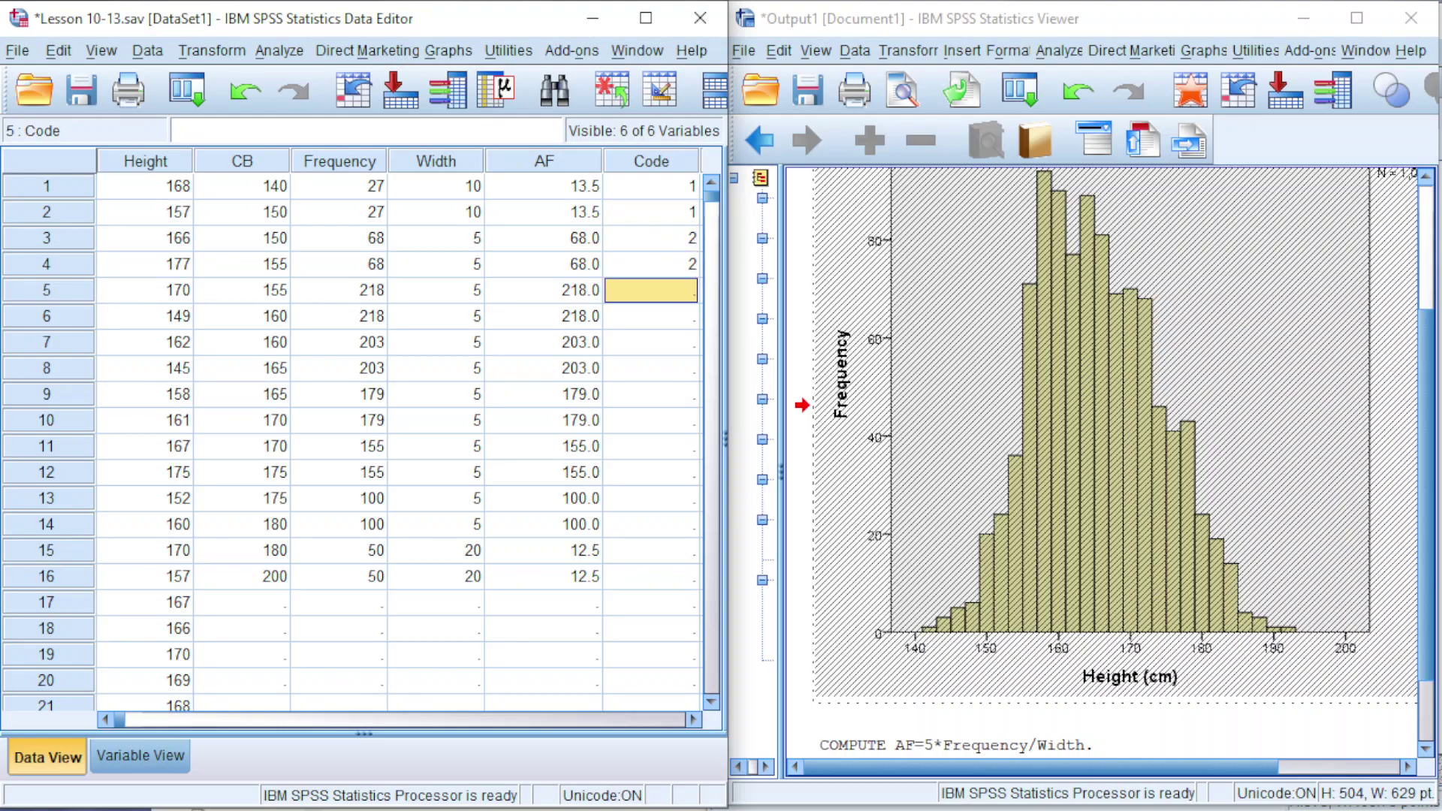
type("3")
key("Return")
type("3")
key("Return")
type("4")
key("Return")
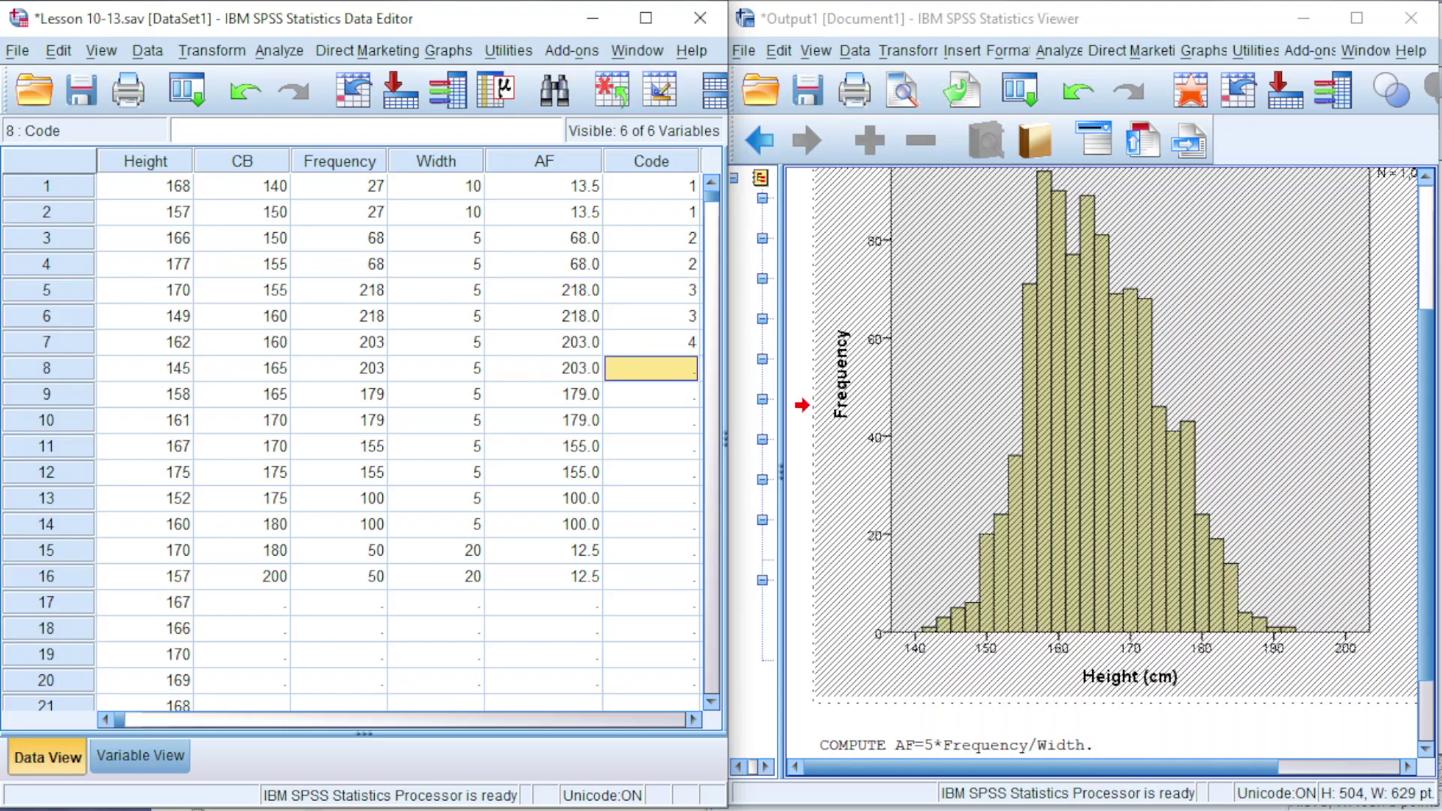
type("4")
key("Return")
type("5")
key("Return")
type("5")
key("Return")
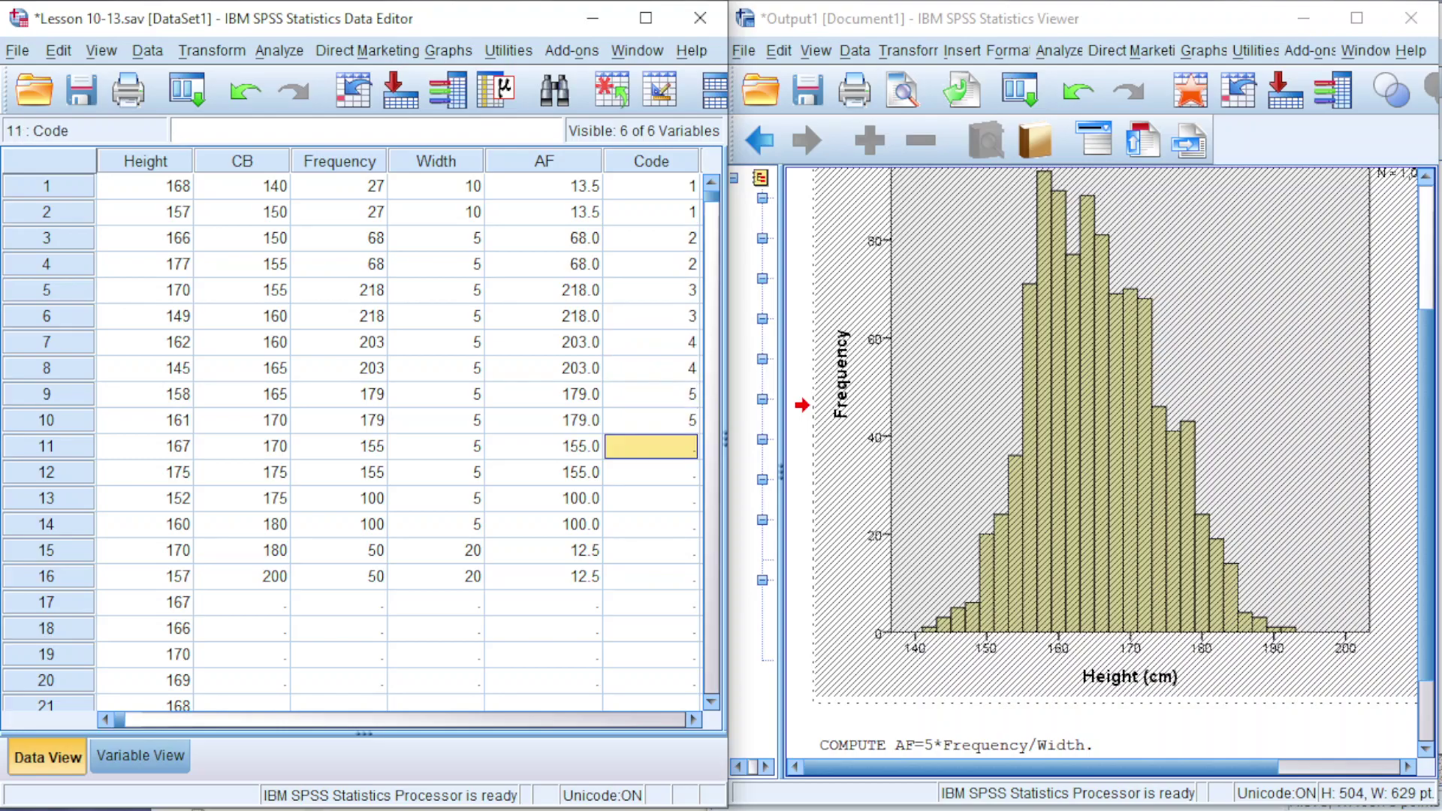
type("6")
key("Return")
type("6")
key("Return")
type("7")
key("Return")
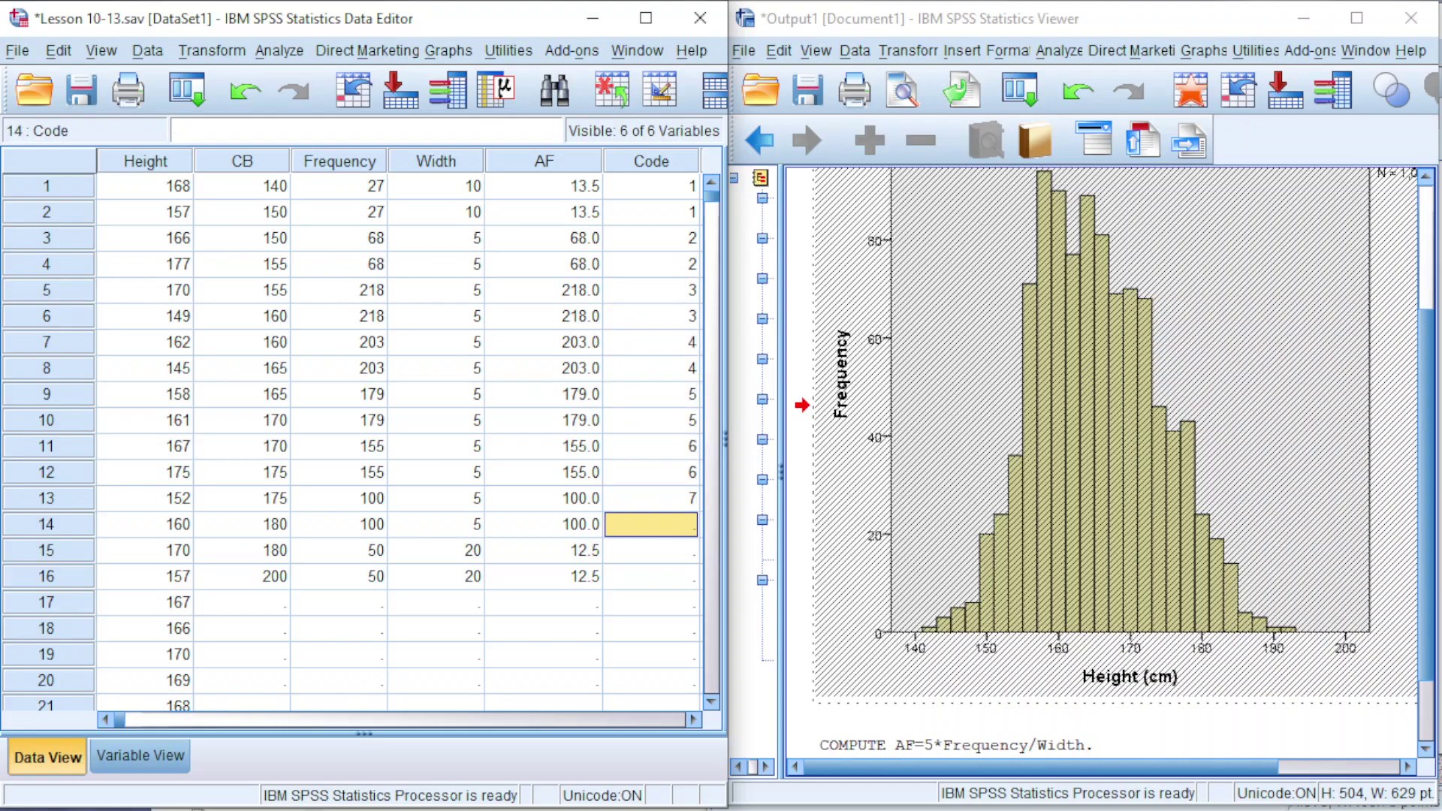
type("7")
key("Return")
type("8")
key("Return")
type("8")
key("Return")
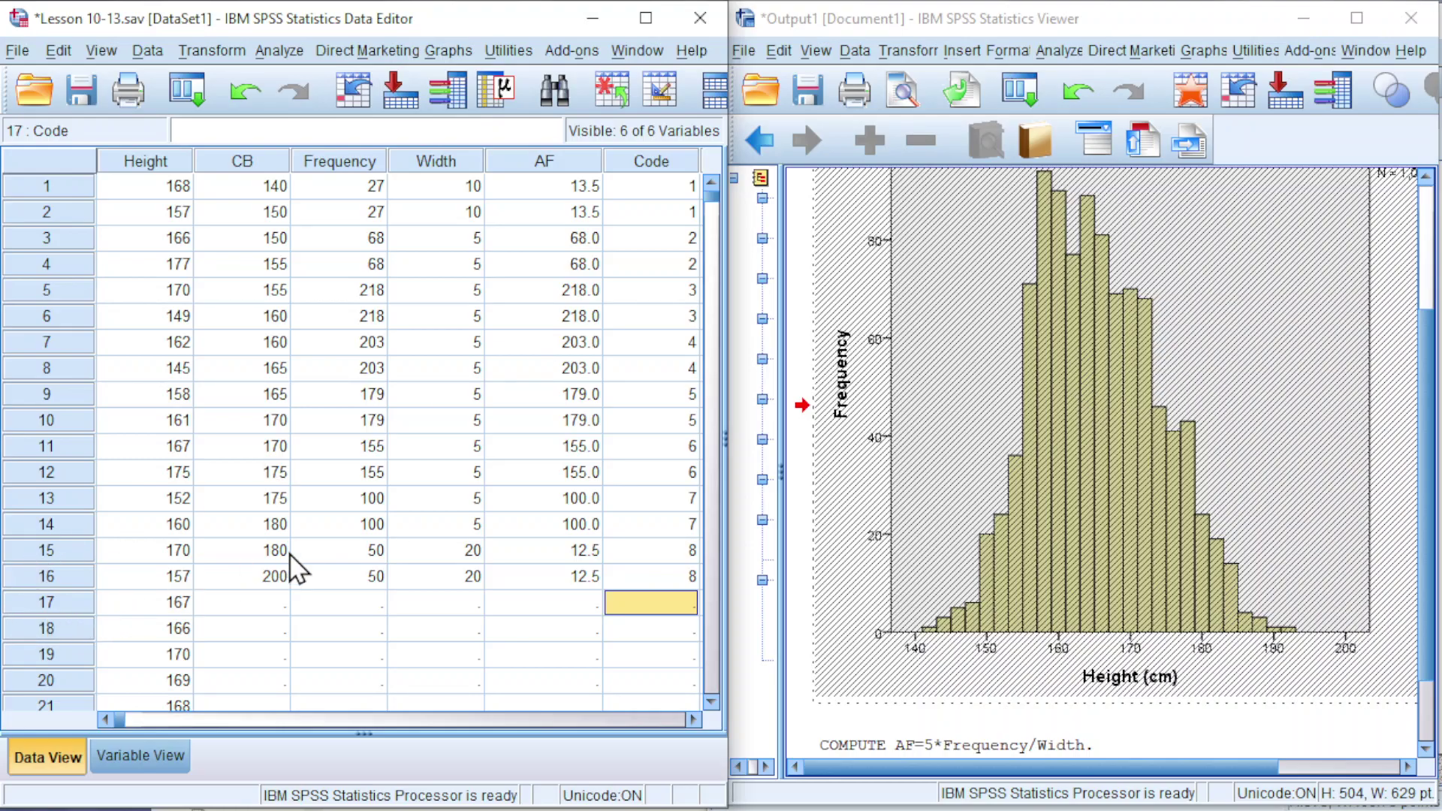
Set the Code variable's measurement level to Ordinal in Variable View
left_click(139, 758)
left_click_drag(330, 724, 618, 741)
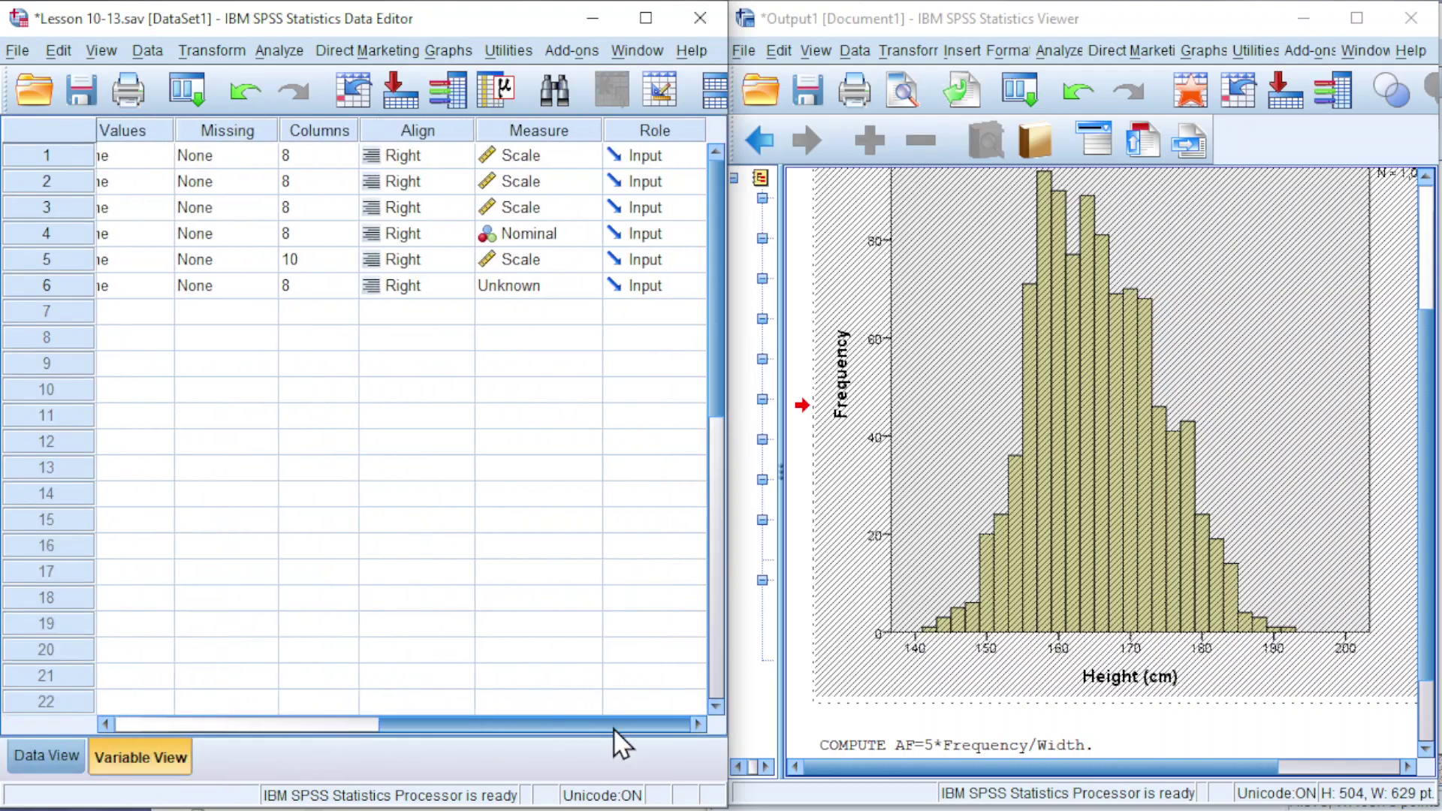
left_click(551, 289)
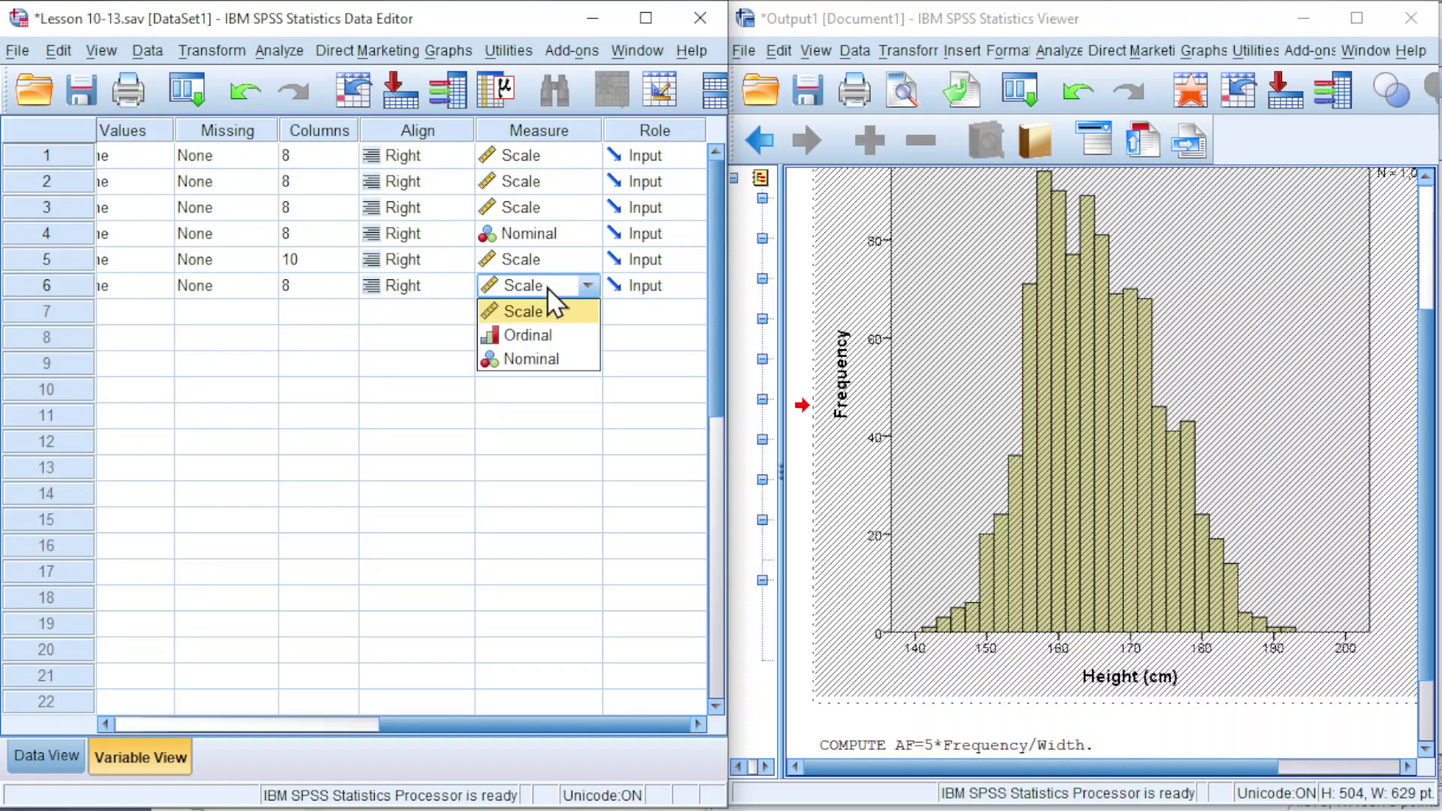
left_click(533, 336)
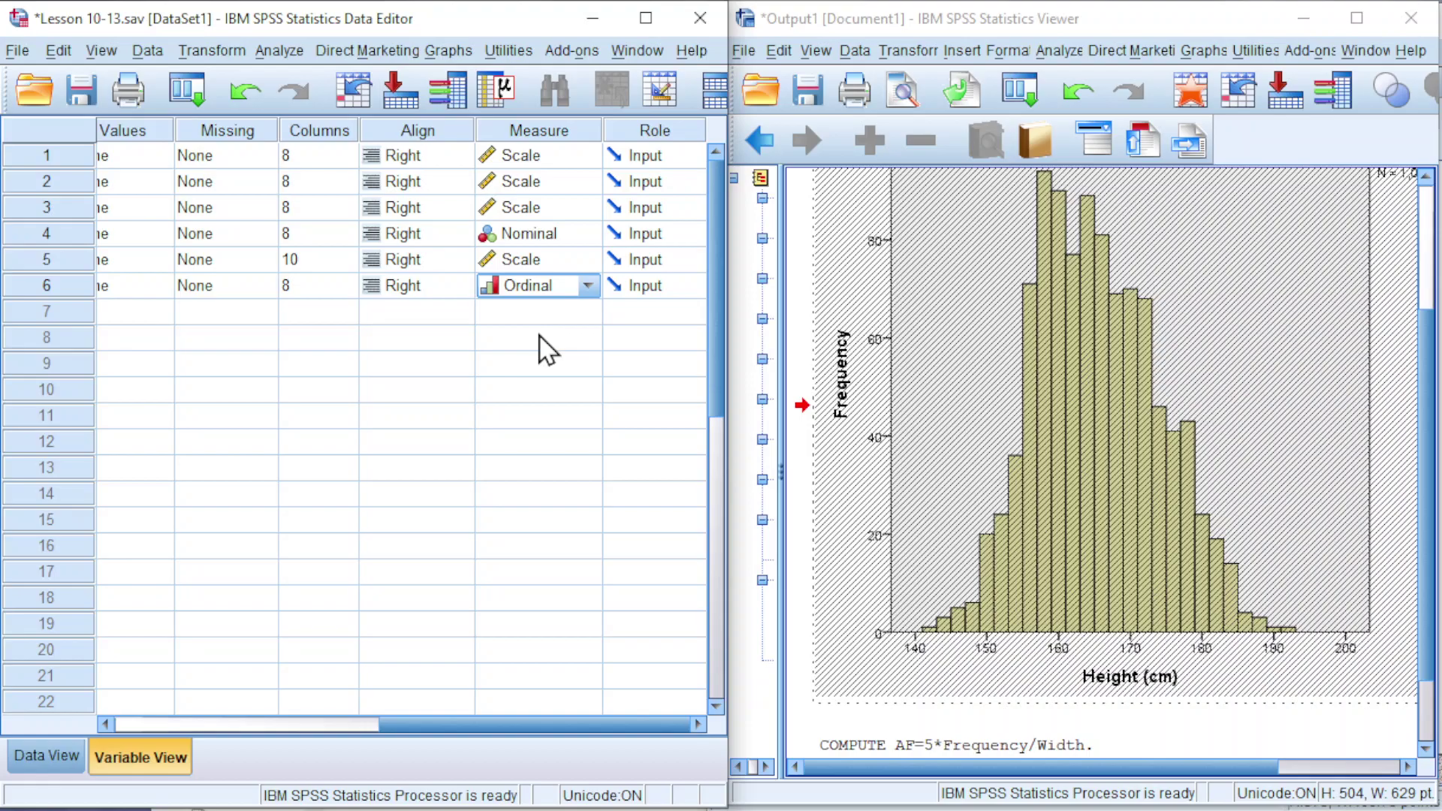
Weight cases by the Adjusted Frequency variable using Data > Weight Cases
left_click(158, 53)
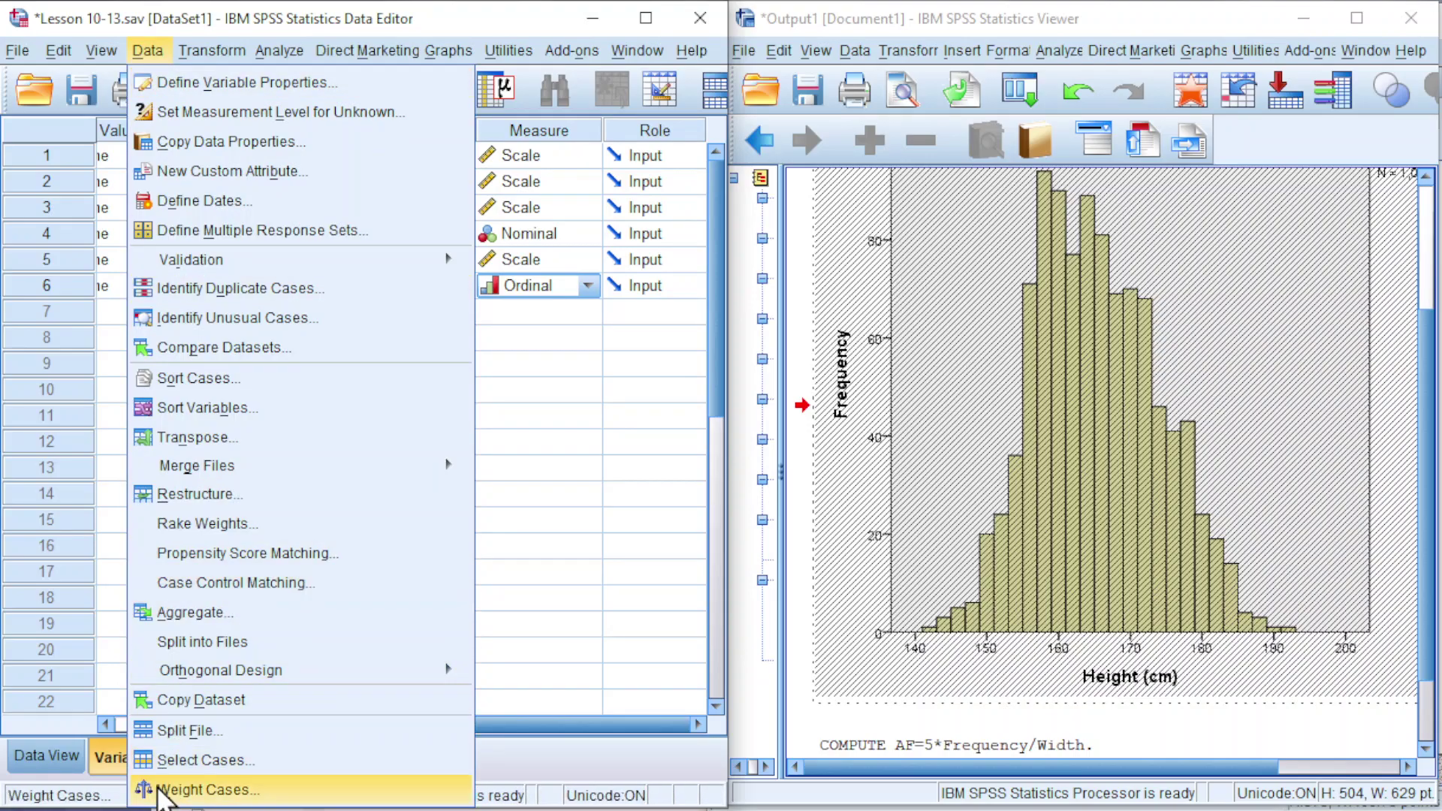
left_click(203, 789)
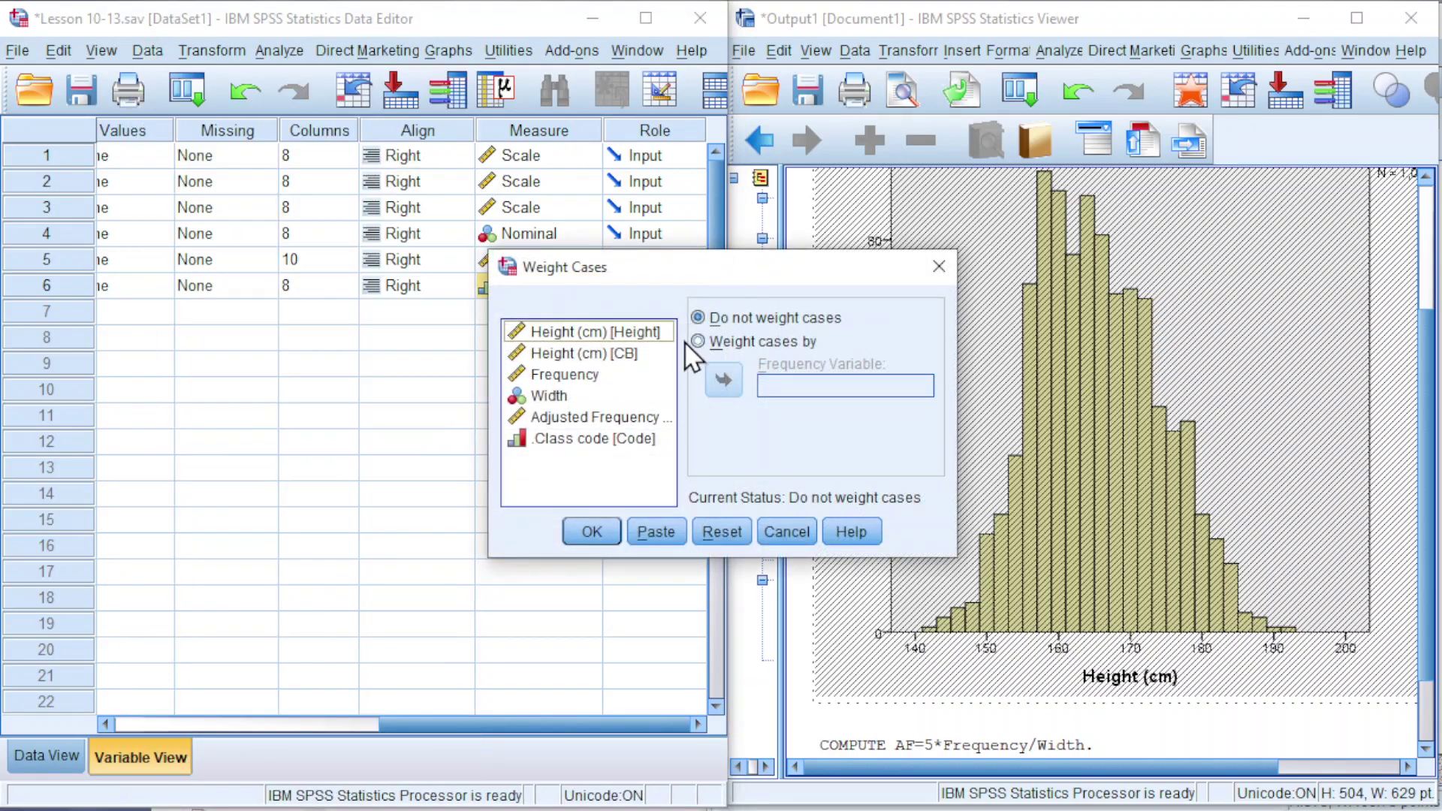
left_click(698, 341)
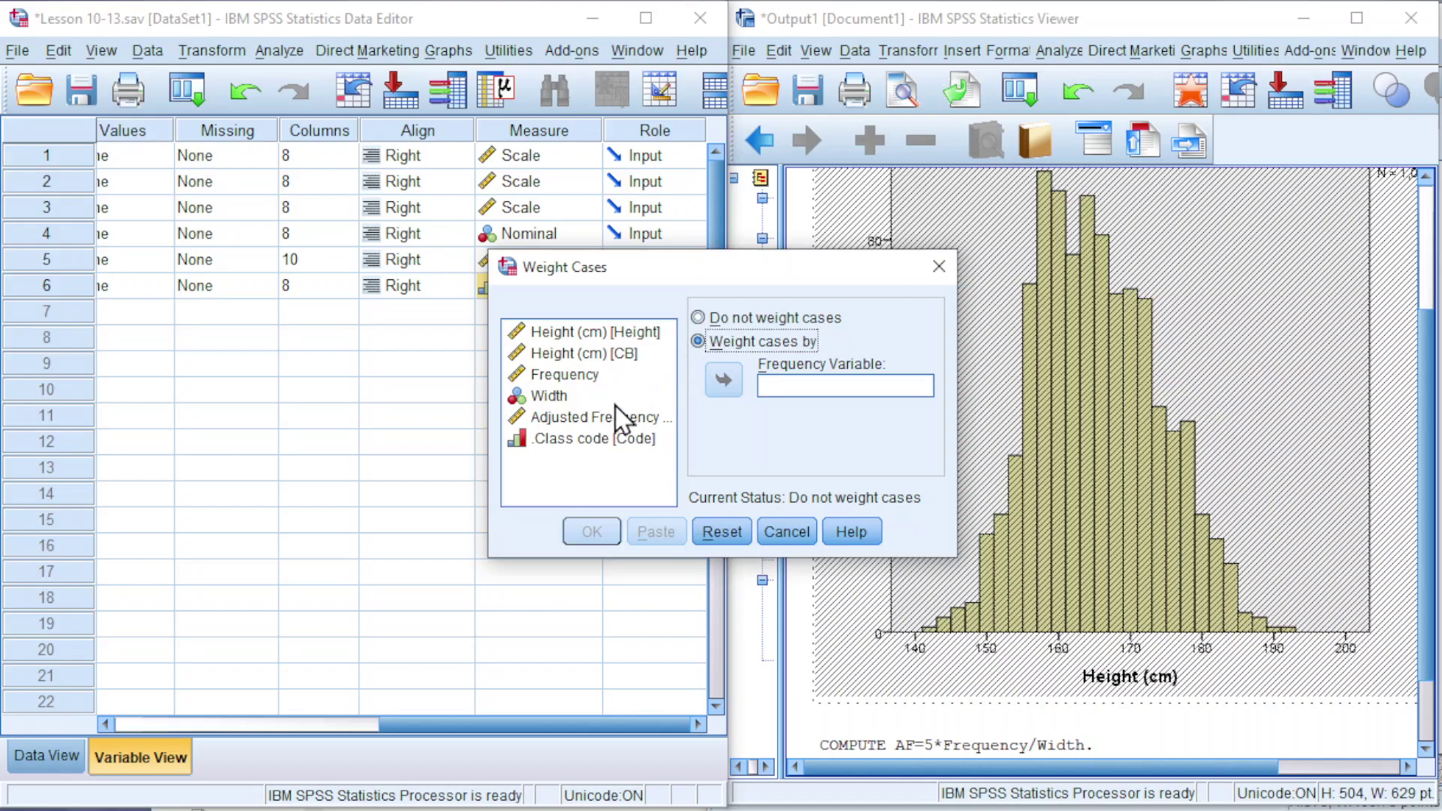
left_click(599, 418)
left_click(723, 381)
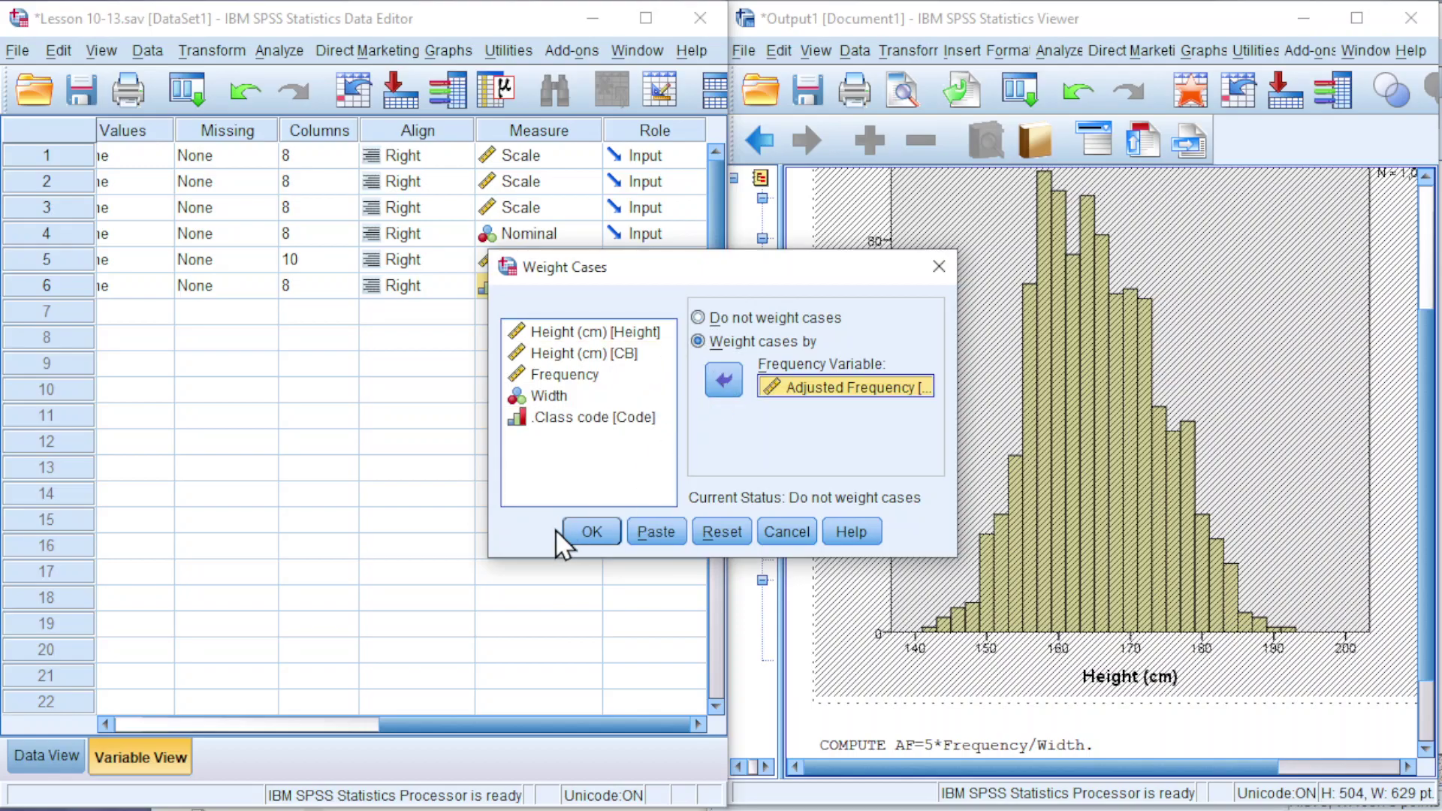
left_click(597, 534)
left_click_drag(442, 727, 171, 727)
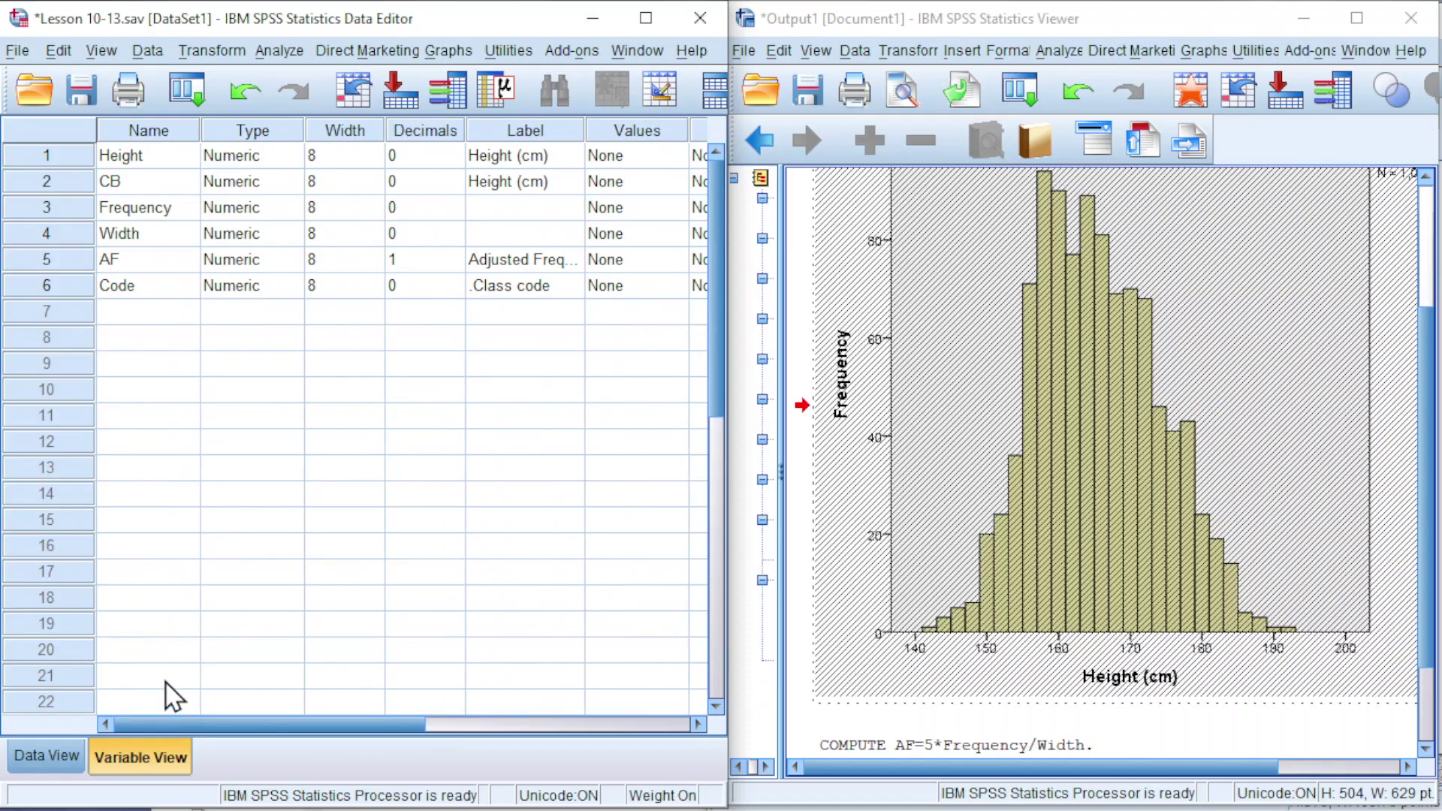
In Chart Builder, start a stacked area chart with Height (cm) [CB] on the X-axis
left_click(447, 54)
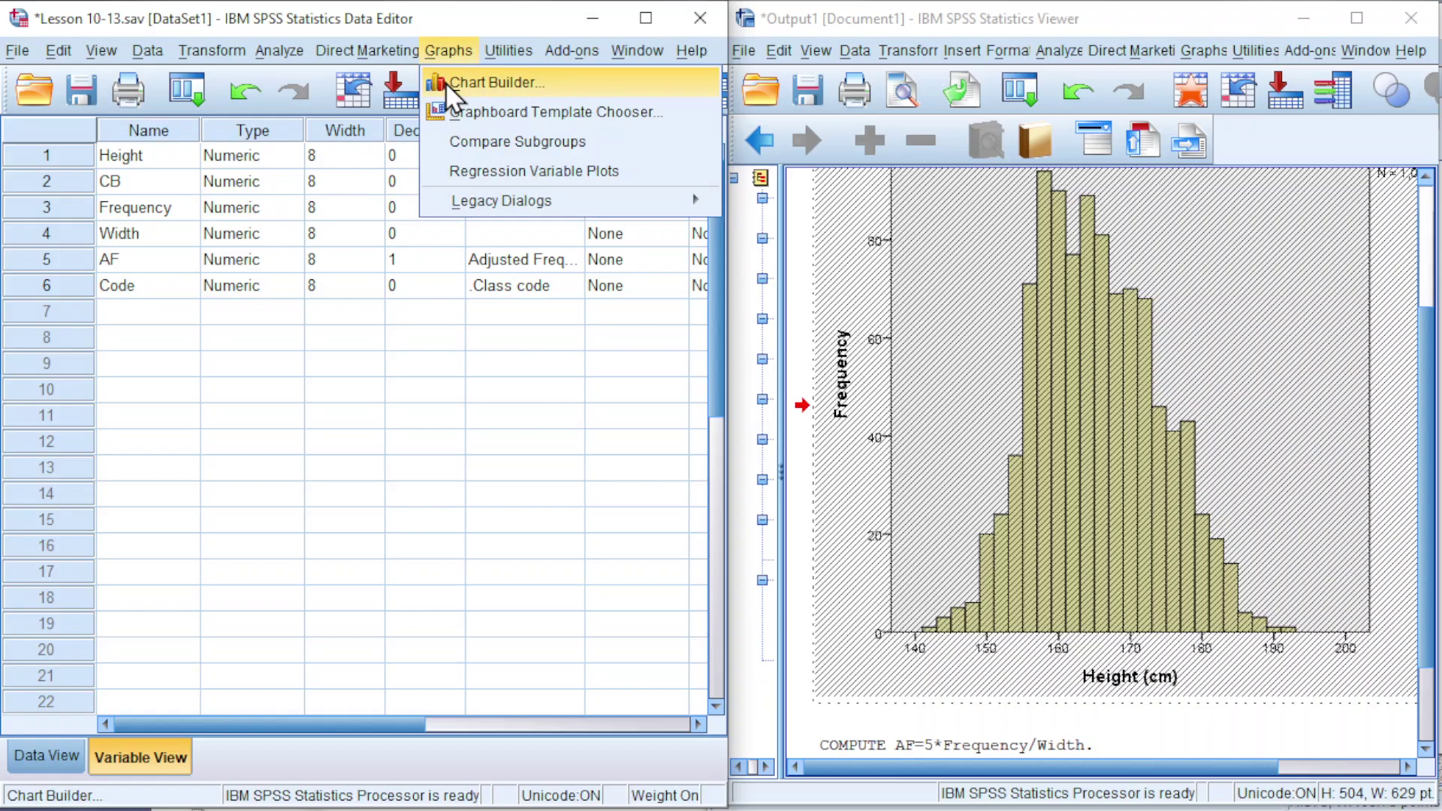
left_click(451, 84)
left_click(269, 534)
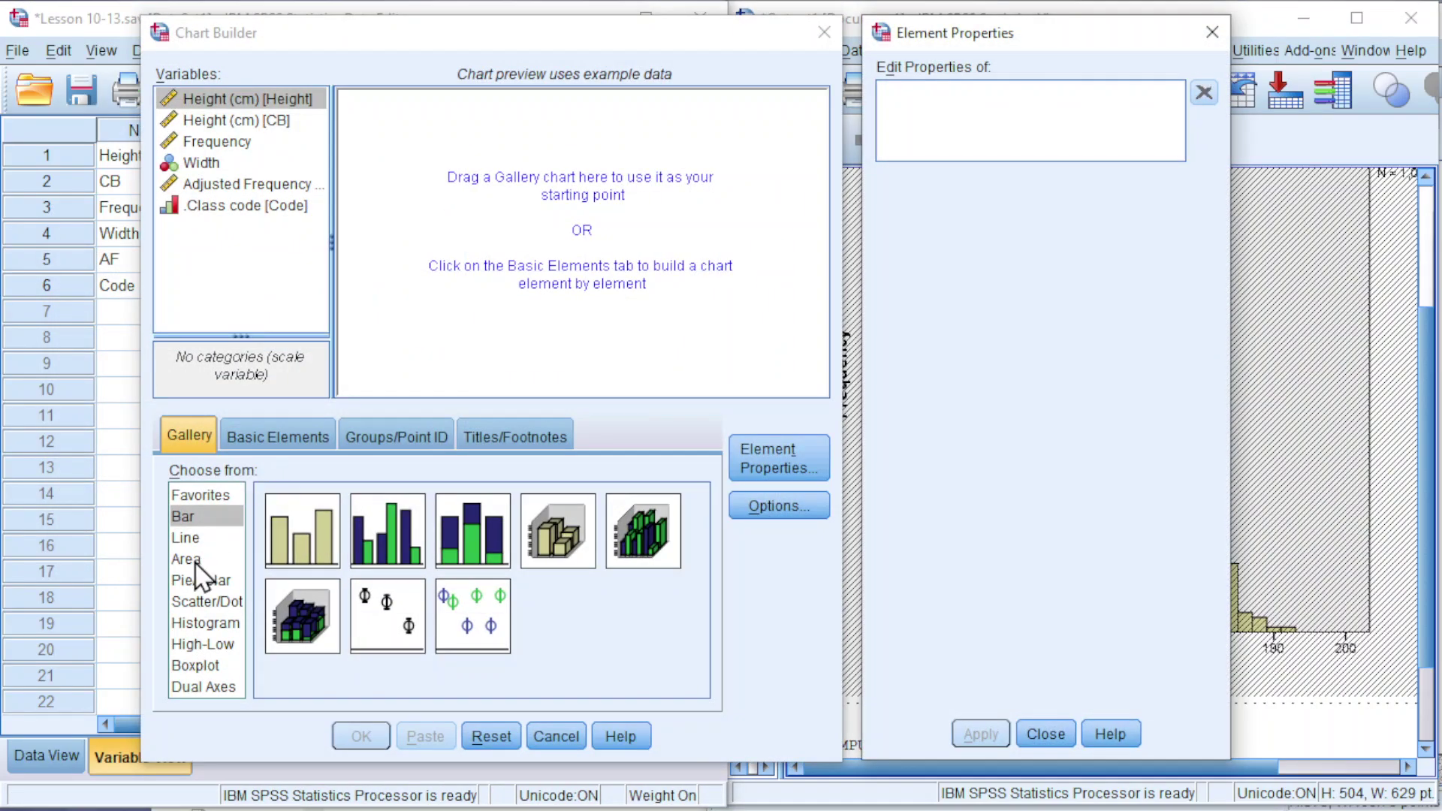
left_click(193, 560)
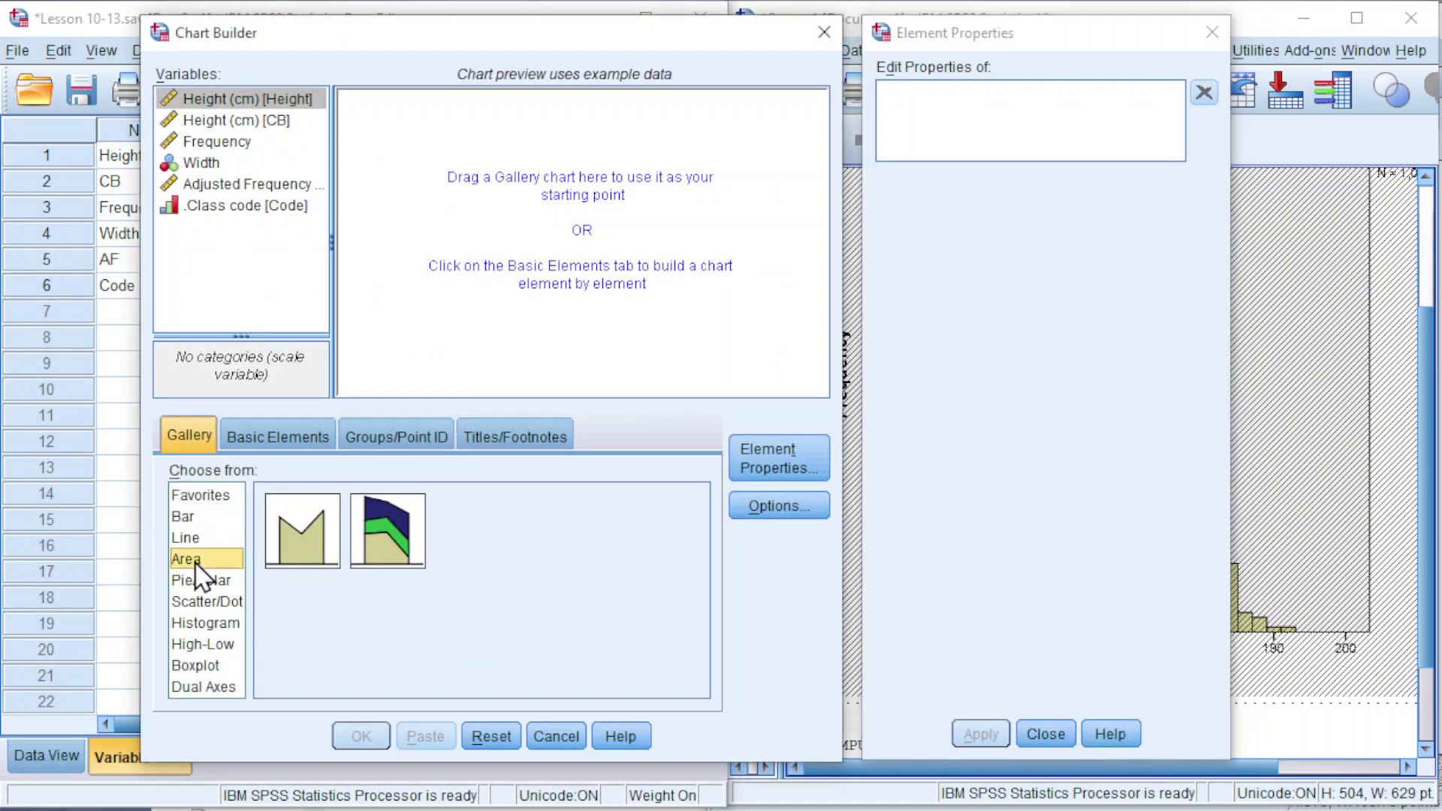
double_click(386, 532)
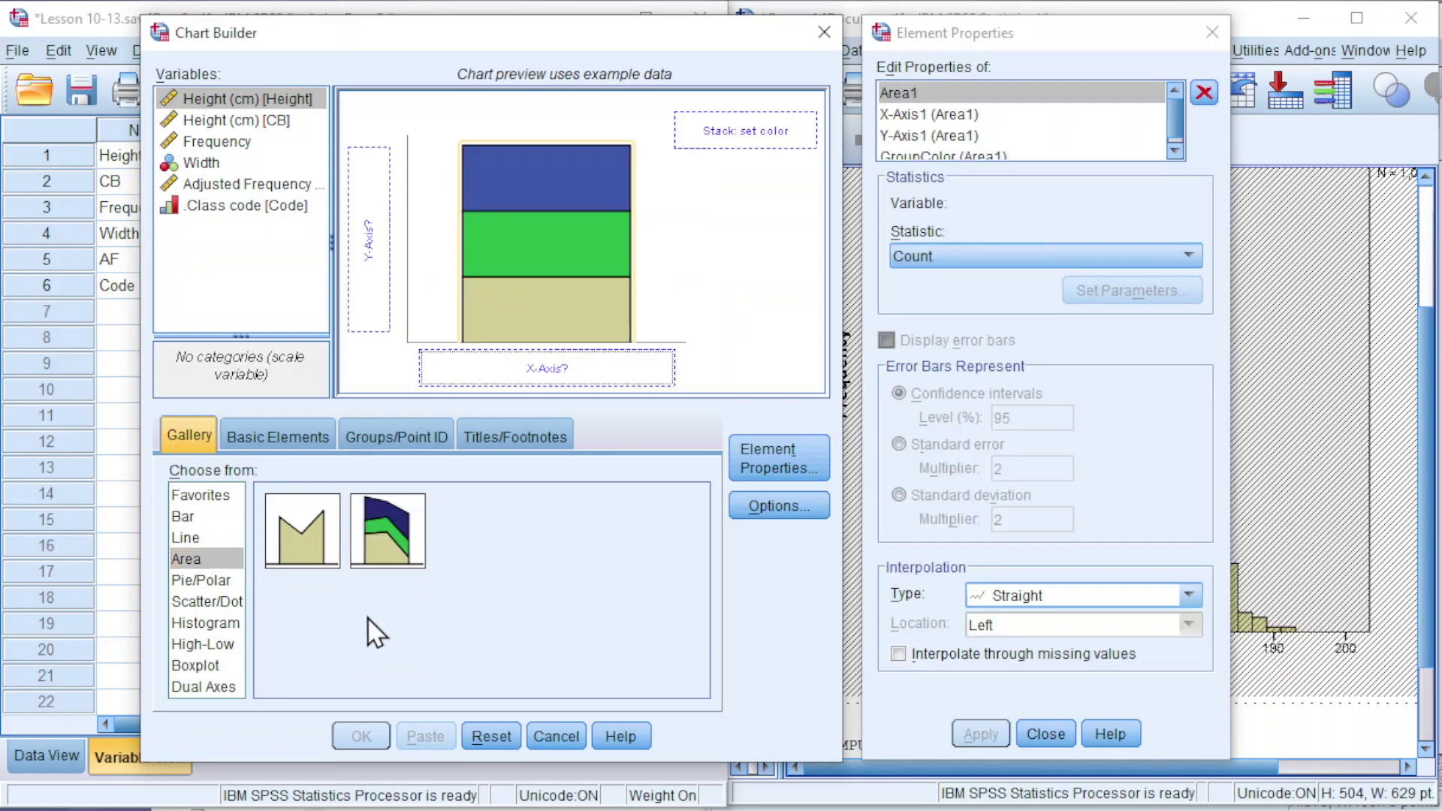
left_click(221, 122)
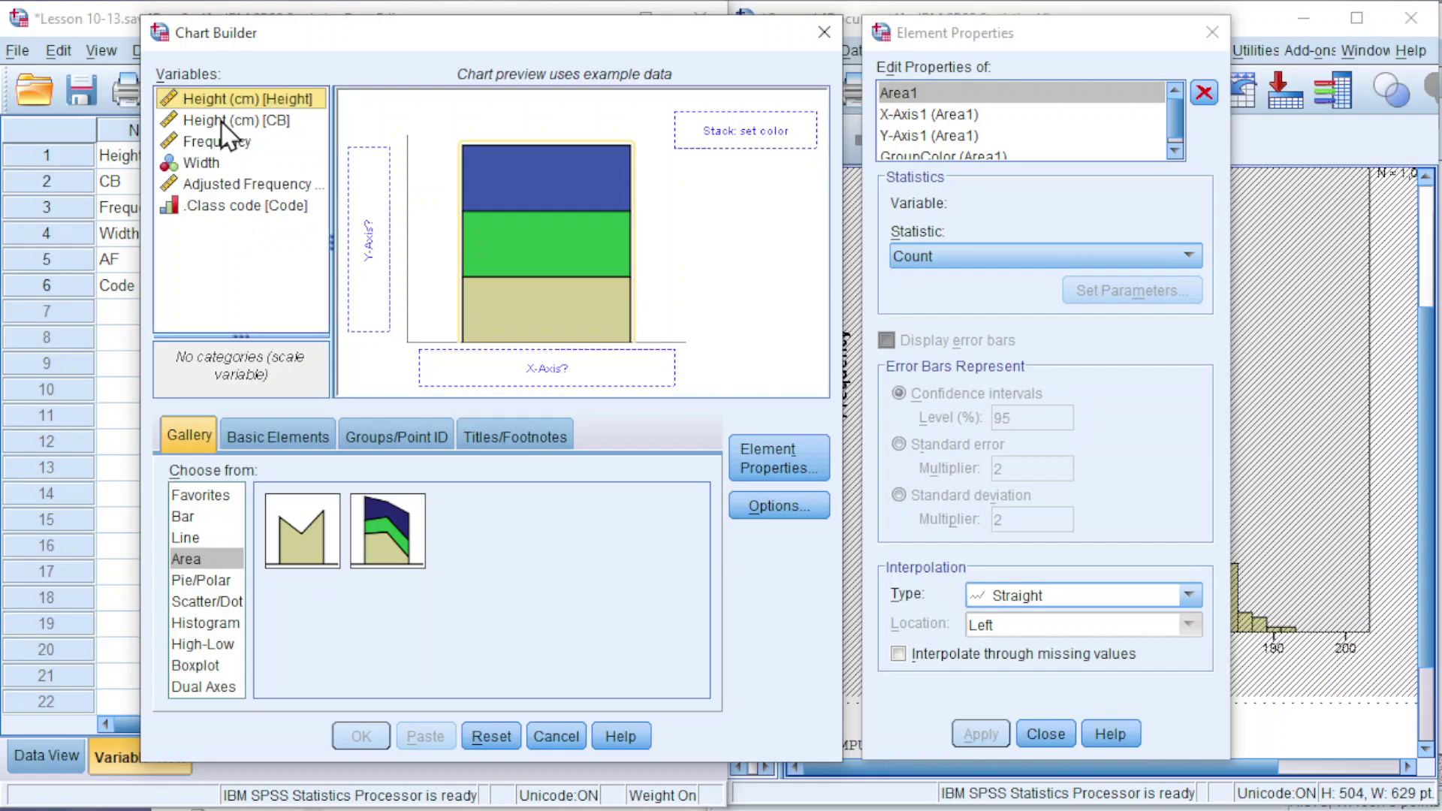
left_click_drag(222, 122, 538, 372)
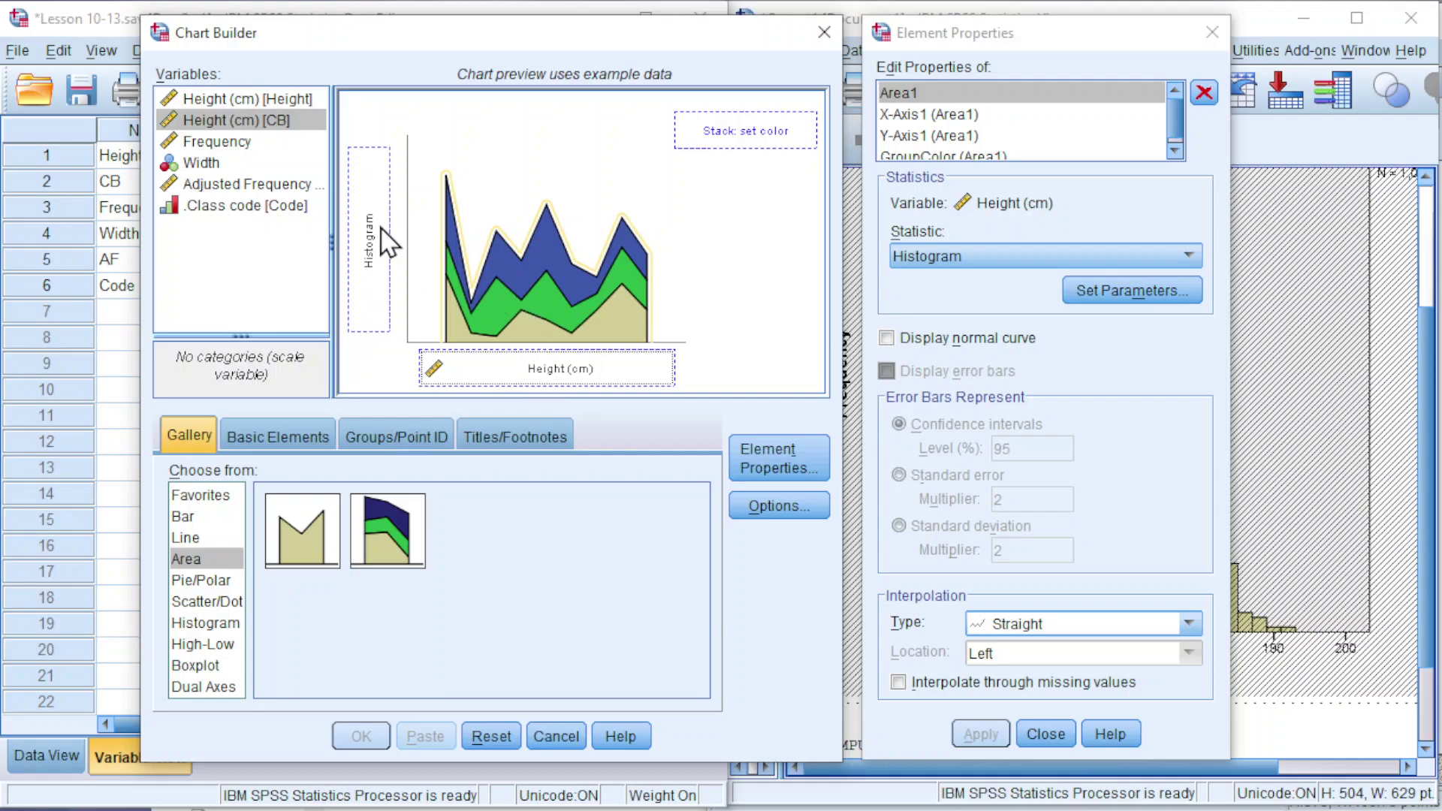
Set the area statistic to Count and the interpolation to Step
left_click(972, 258)
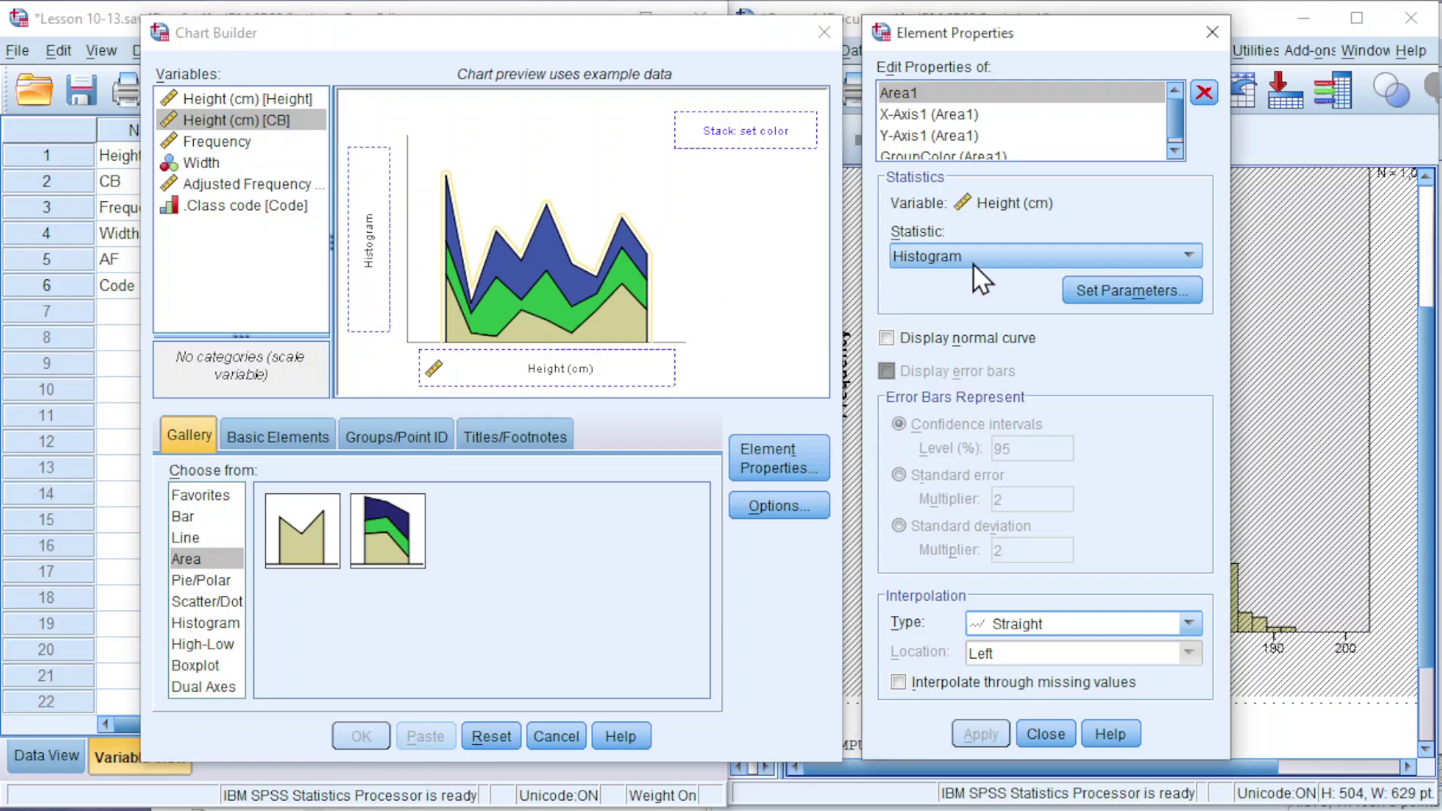
left_click(915, 303)
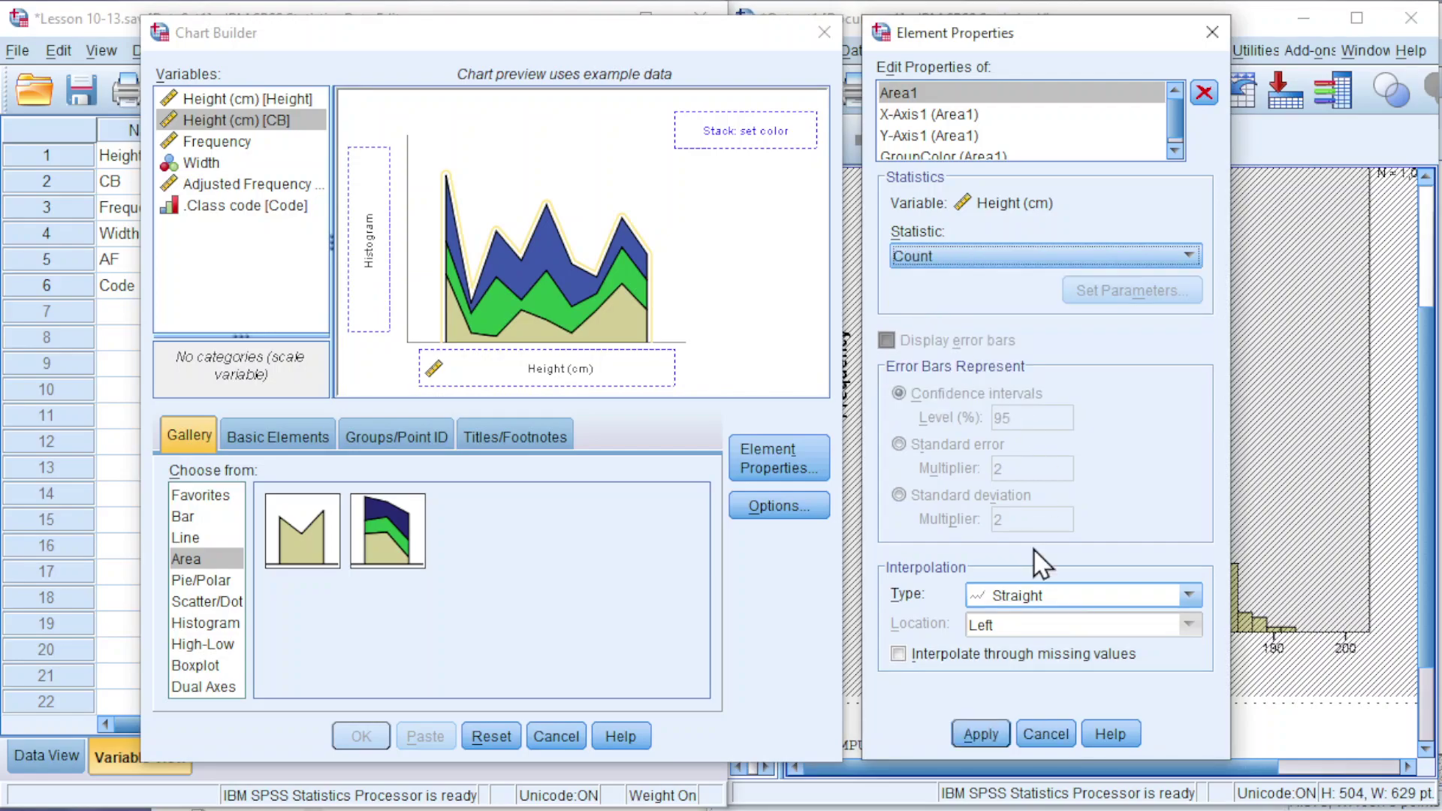
left_click(970, 735)
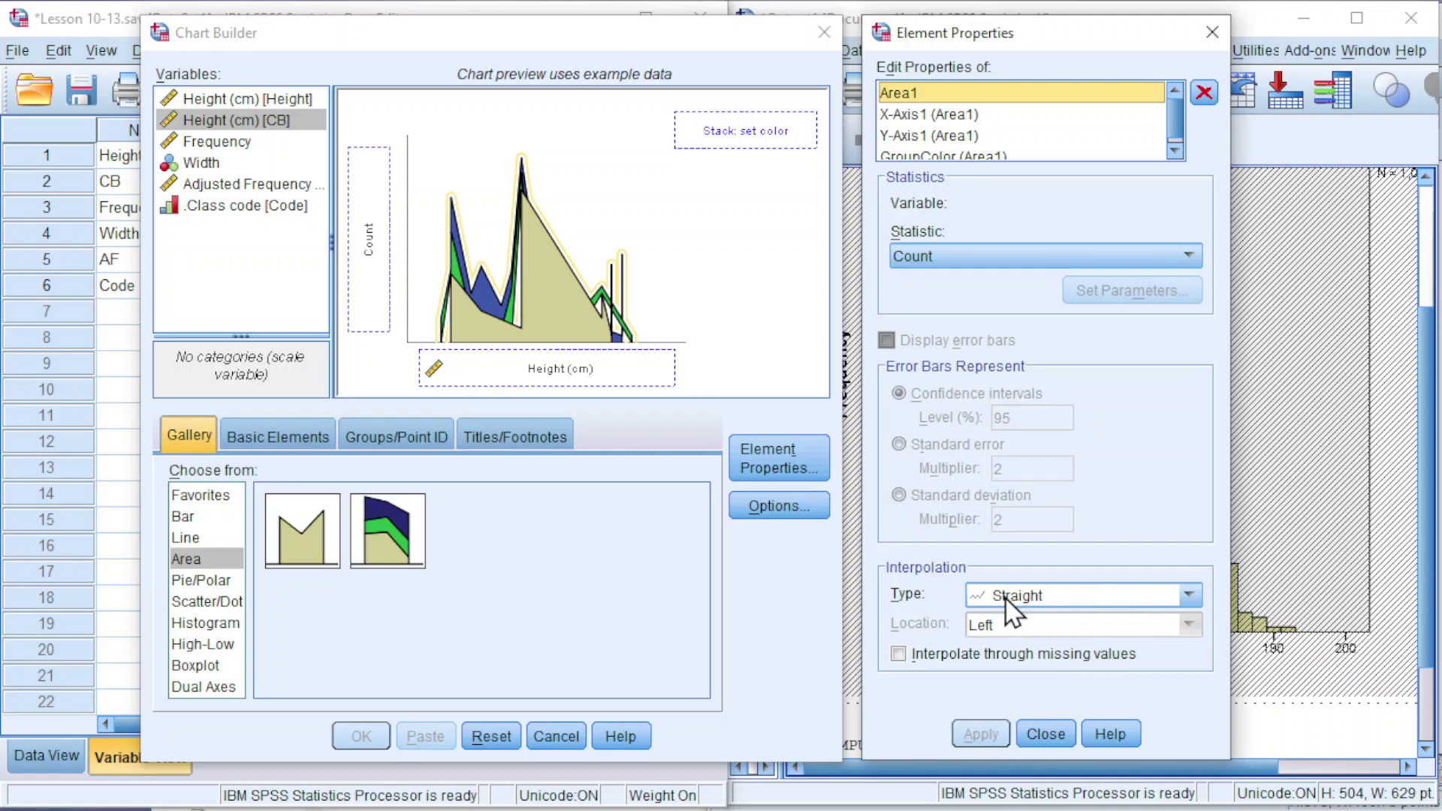
left_click(1188, 593)
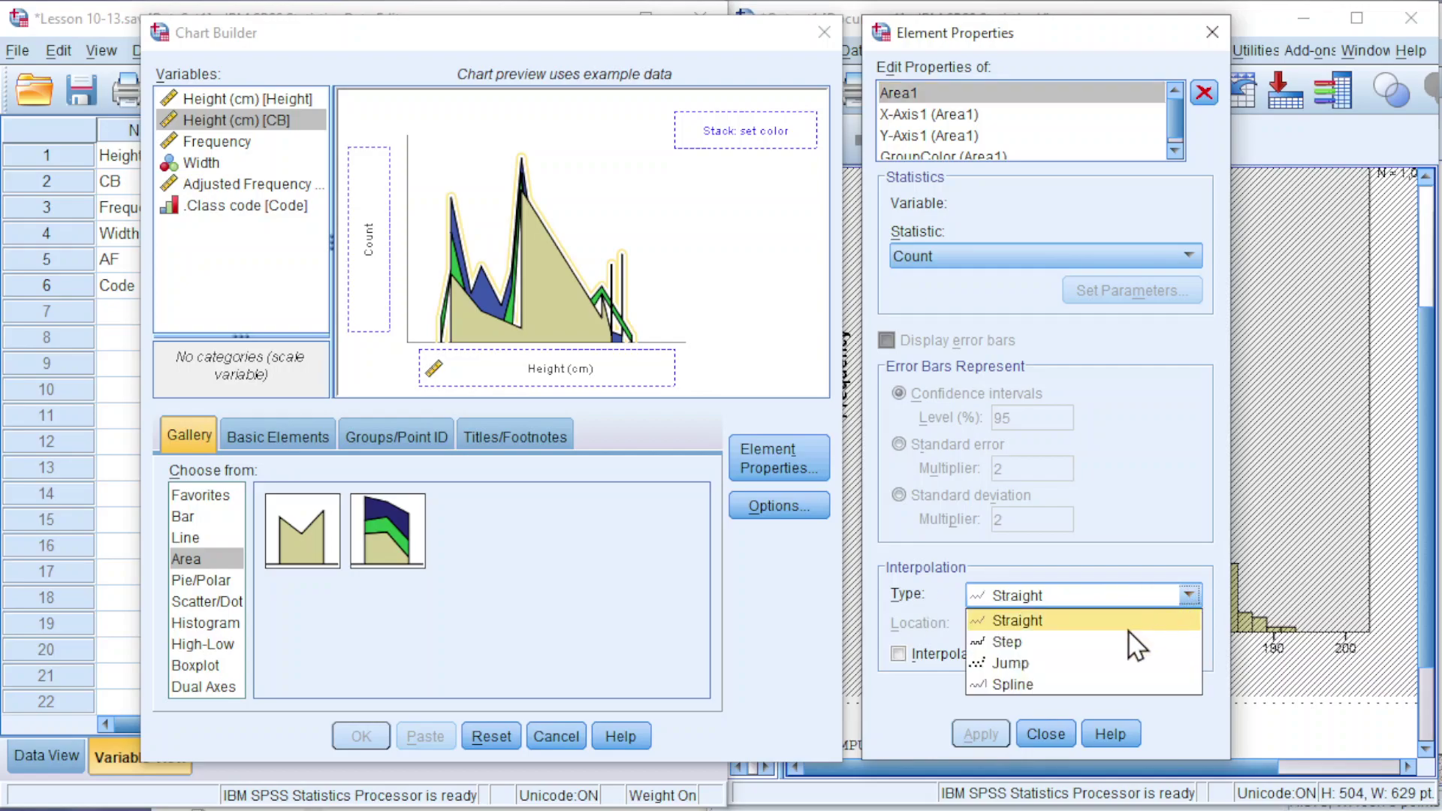
left_click(1049, 642)
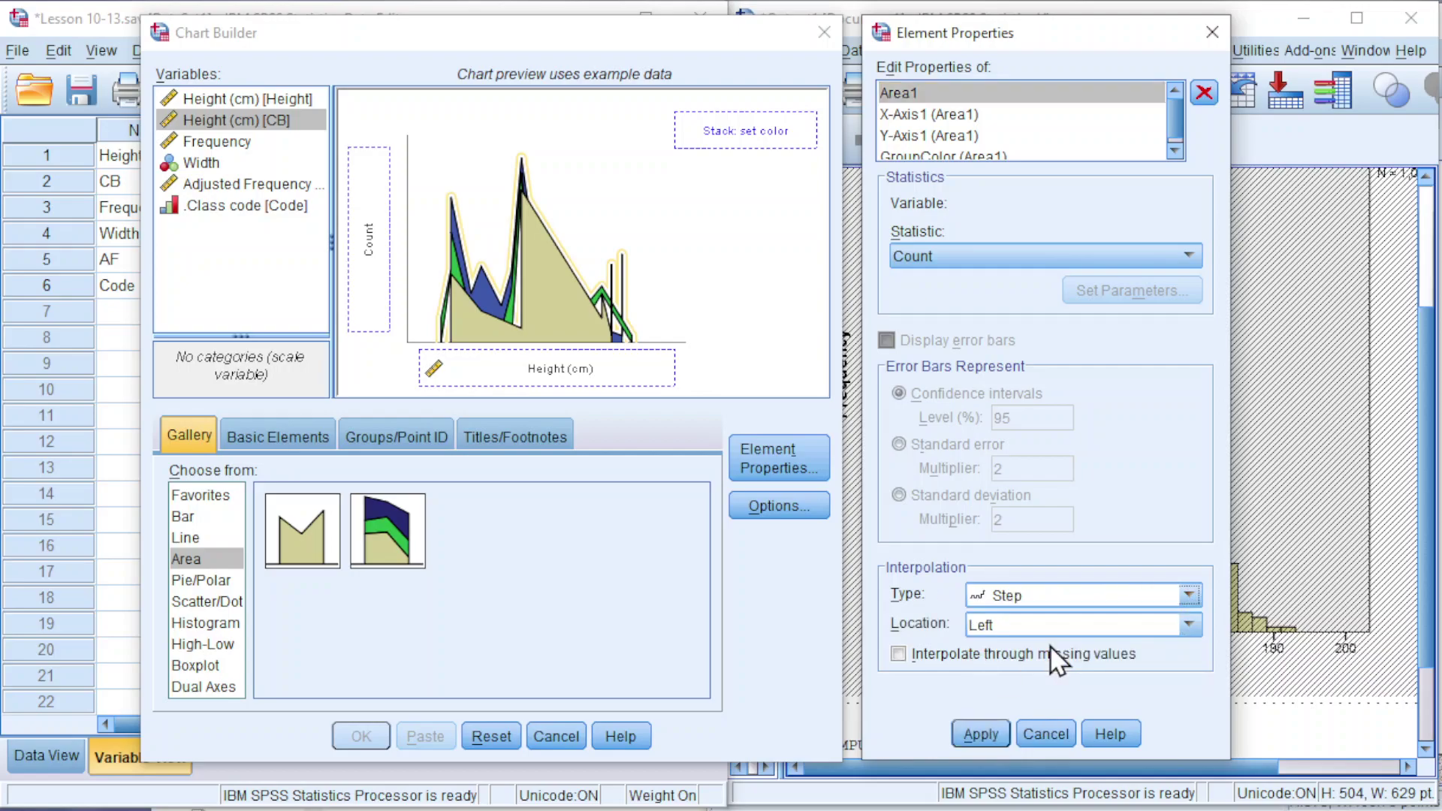
left_click(976, 733)
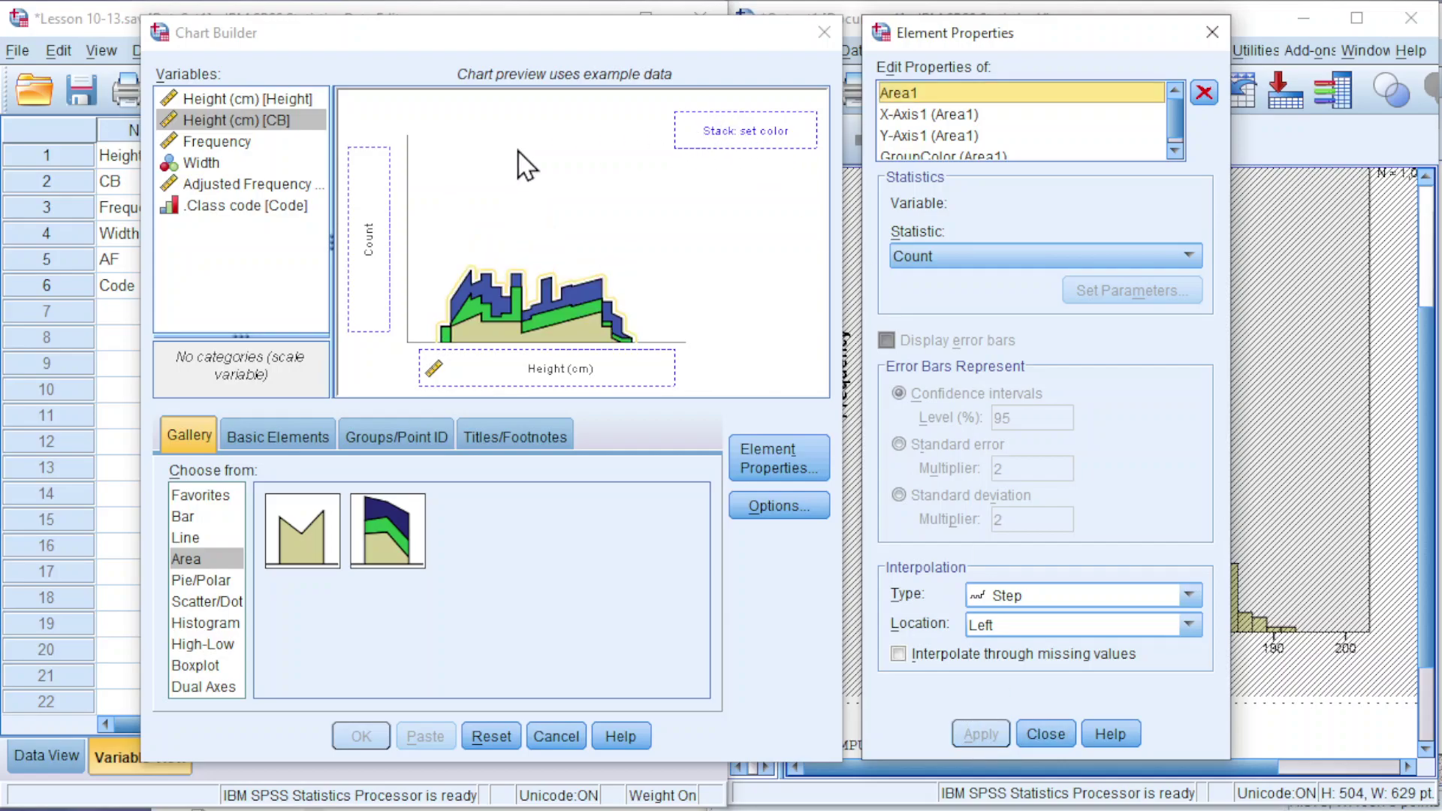
Colour the stacks by Class code and set Title 1 to 'Histogram of the heights (cm) of 1000 participants in a survey'
left_click_drag(244, 209, 692, 135)
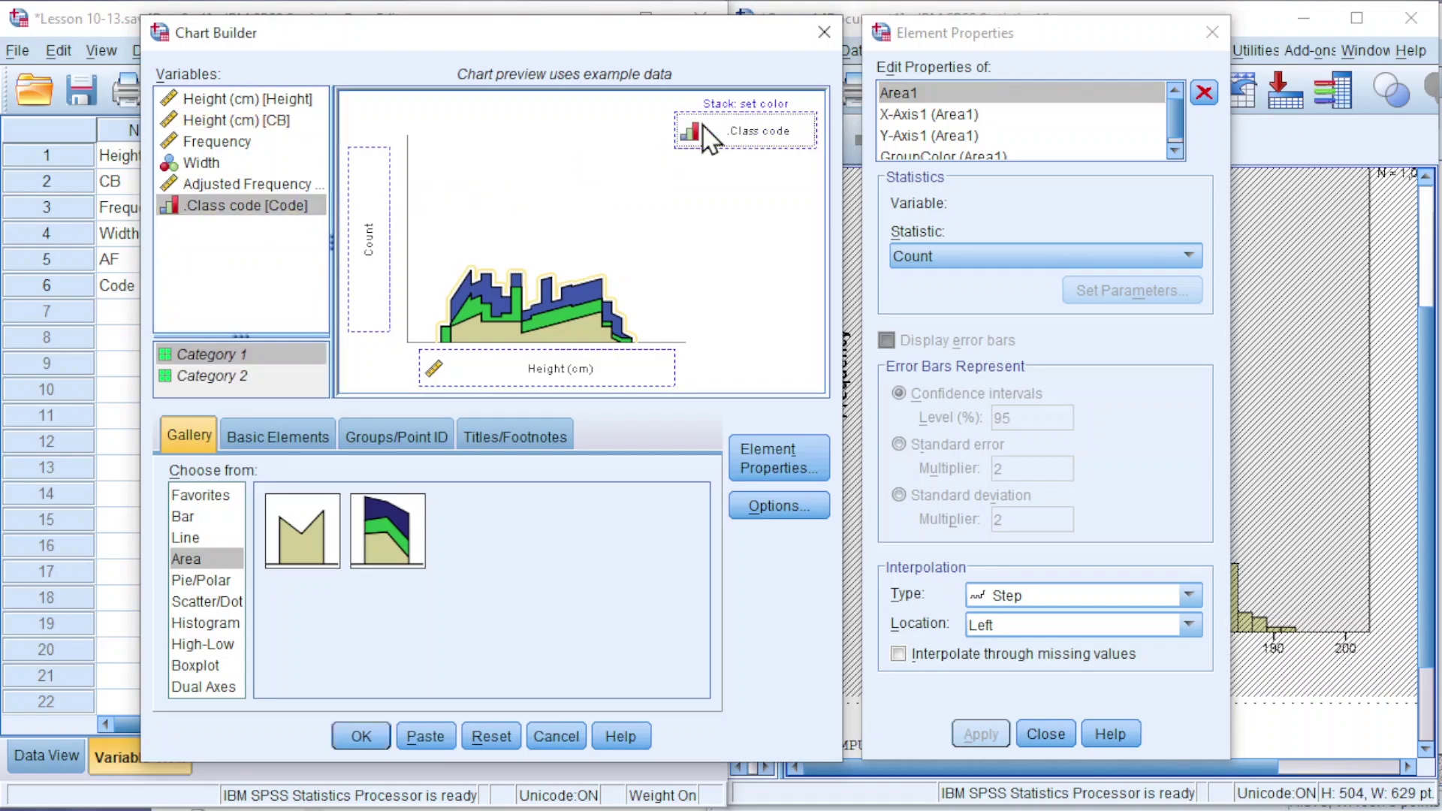
left_click(512, 434)
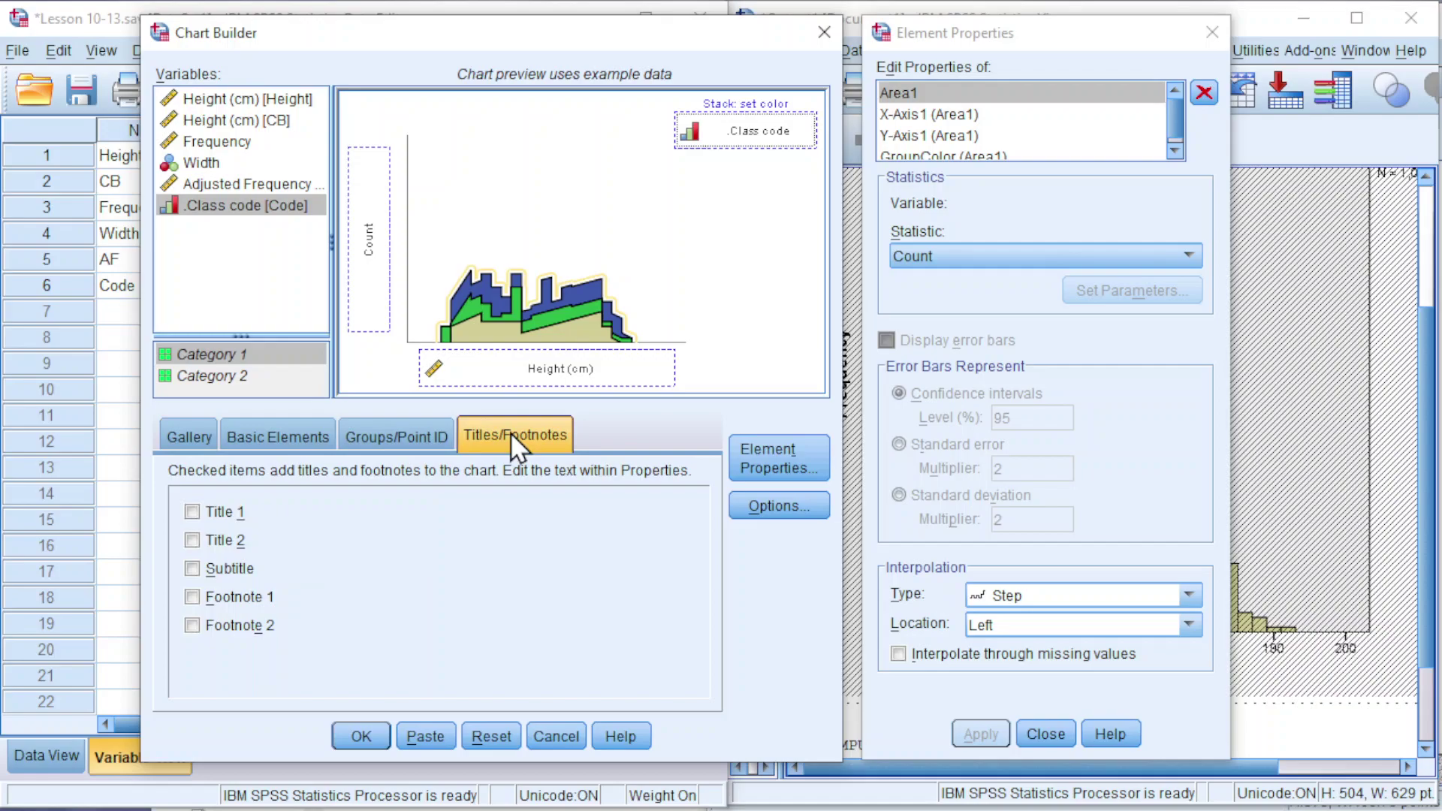
left_click(192, 513)
left_click(1023, 257)
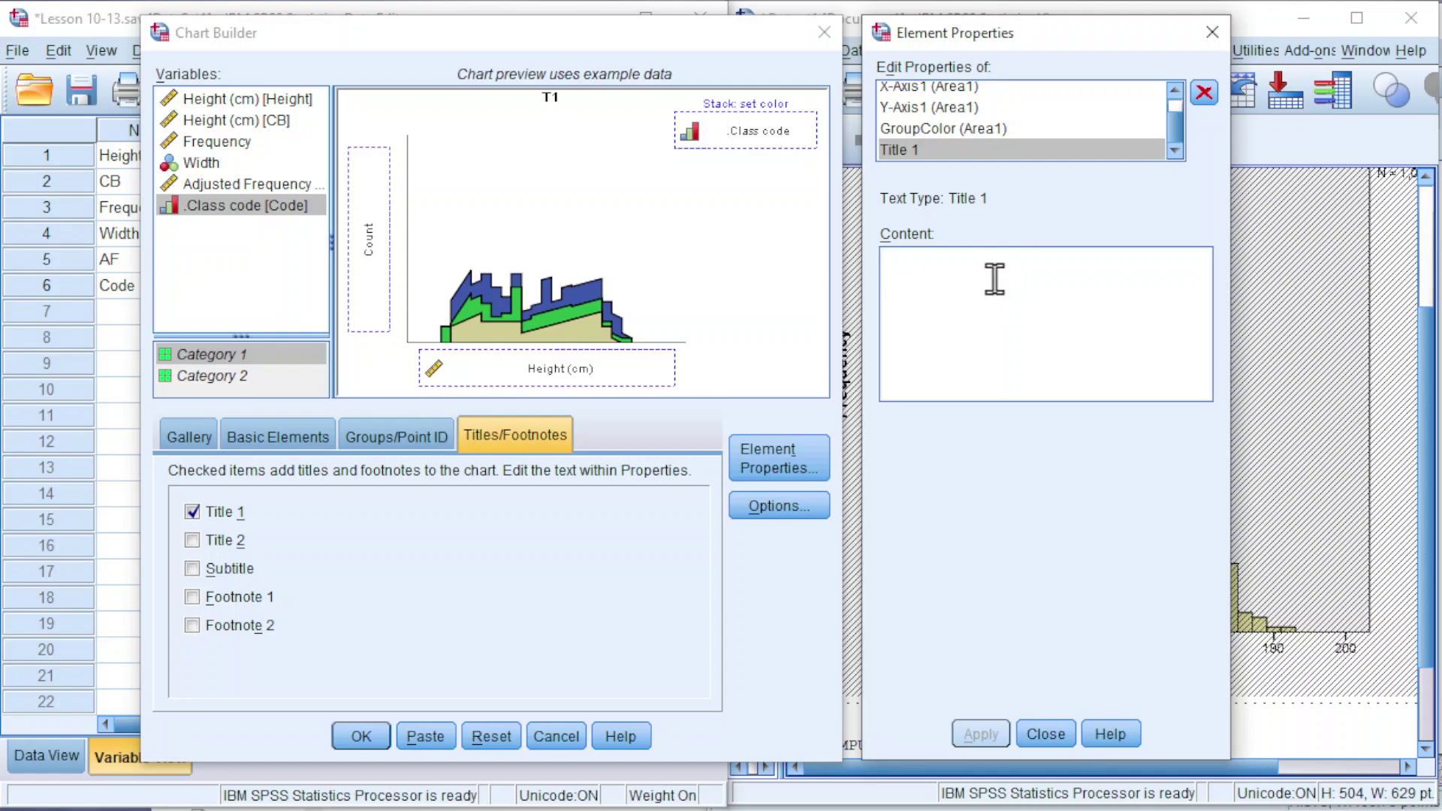
key("ctrl+v")
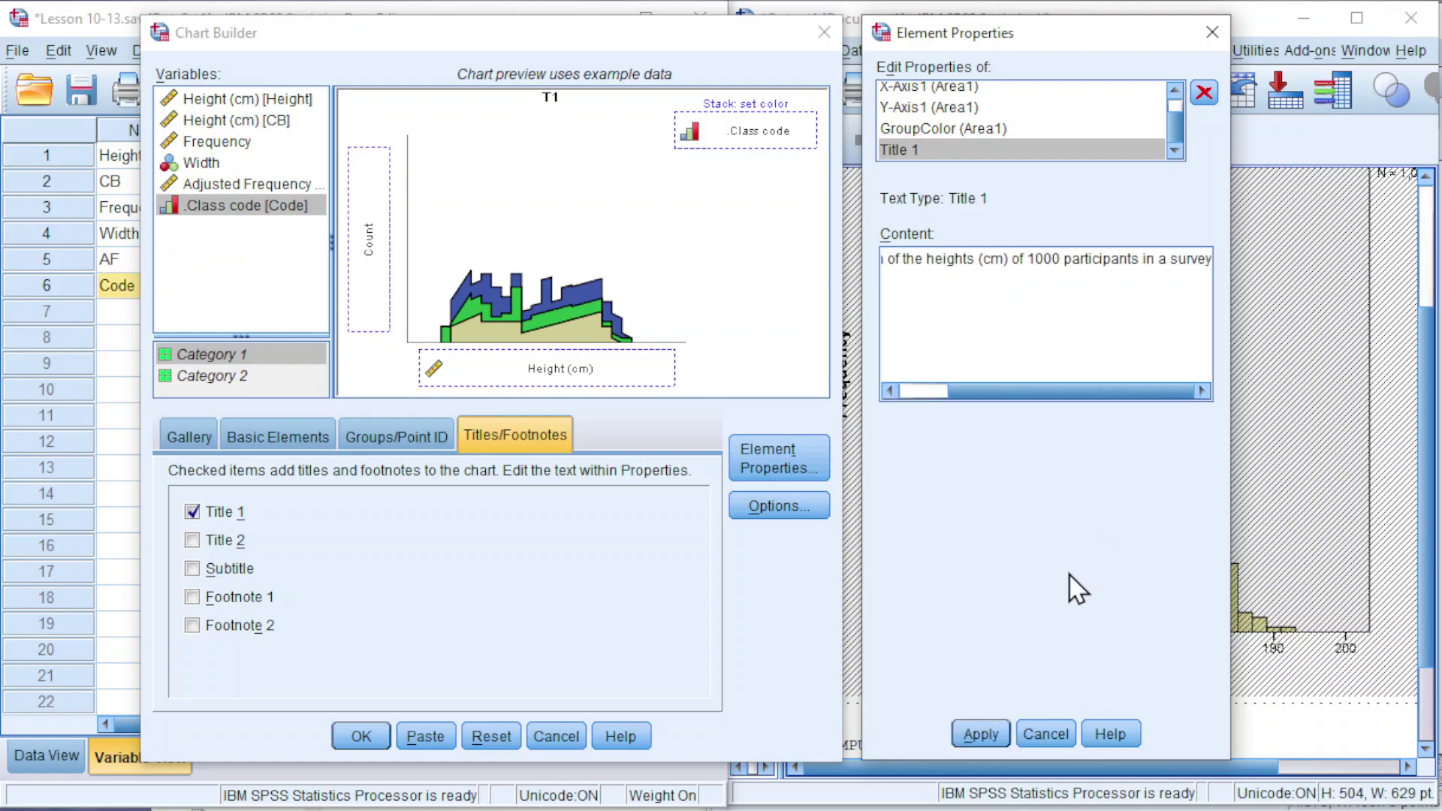
left_click(977, 731)
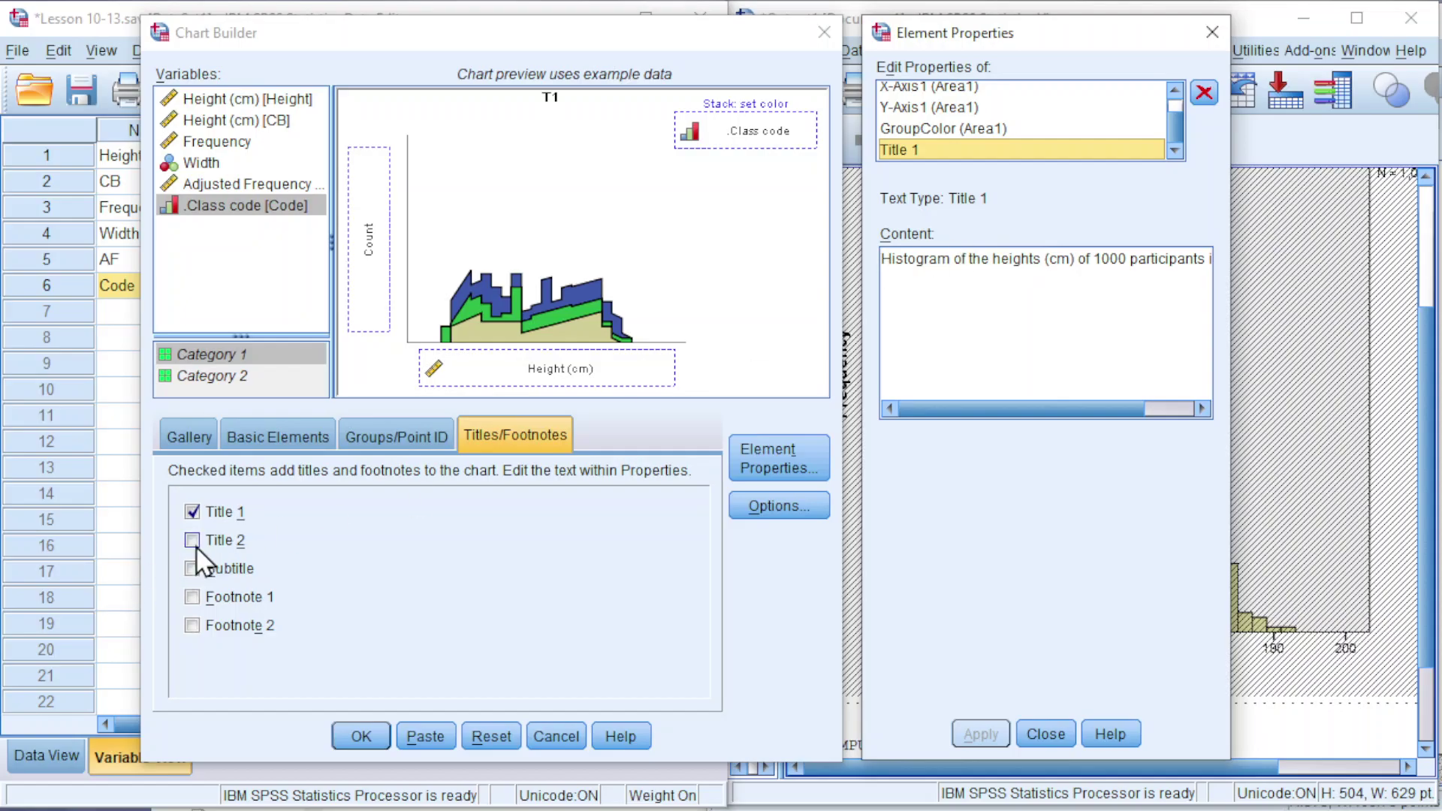
Generate the chart and scroll the Output Viewer to inspect the coloured Height histogram
left_click(346, 728)
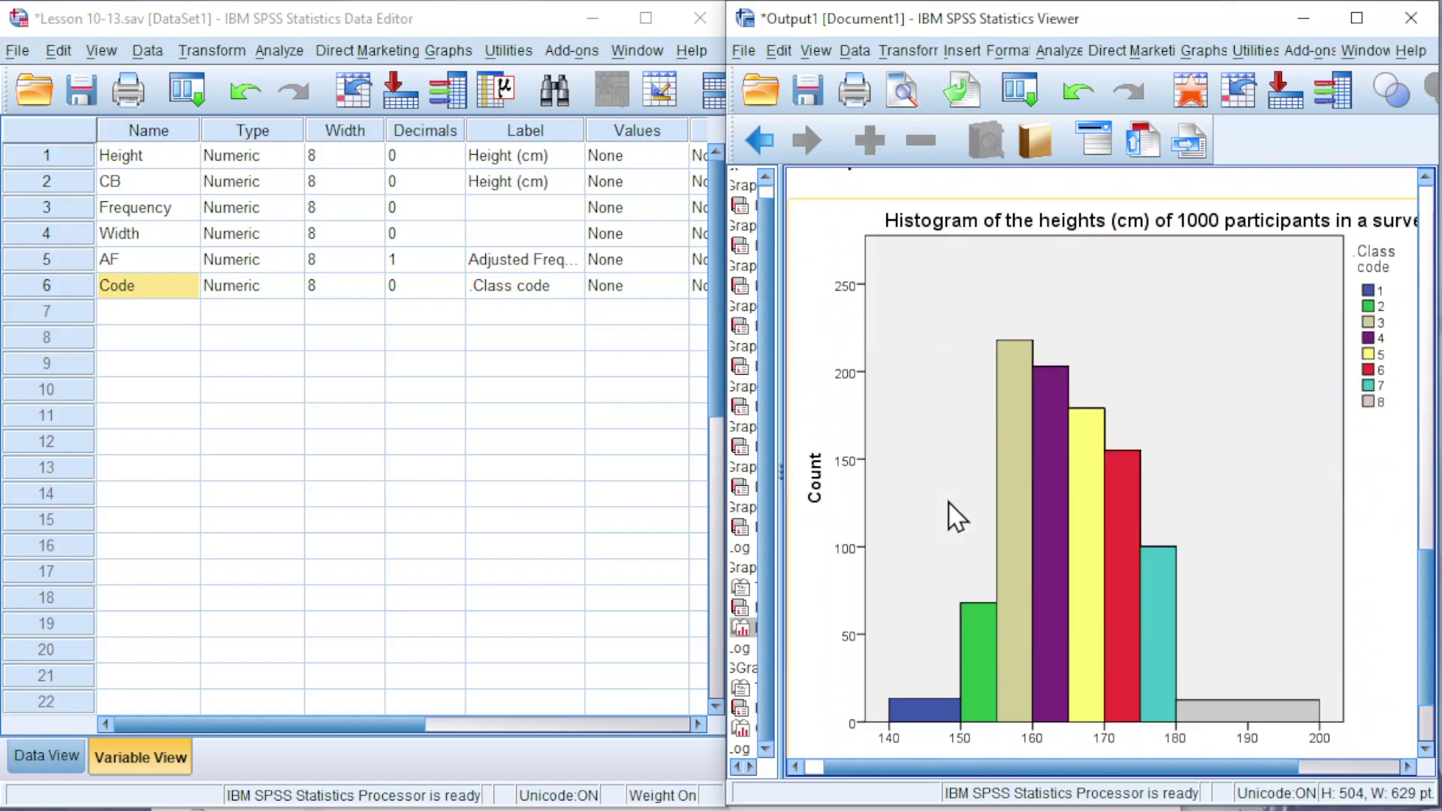
scroll(1007, 515, "up", 3)
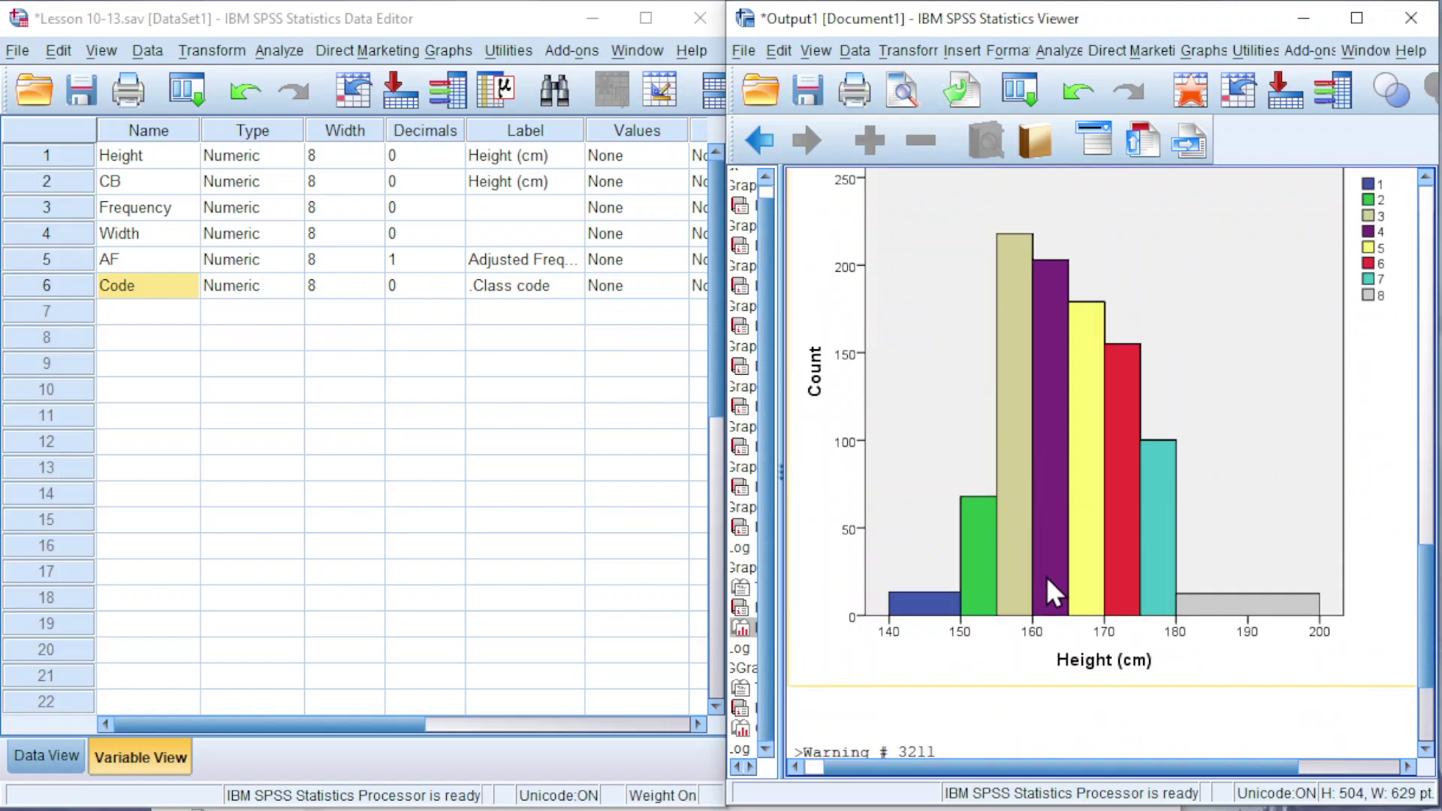